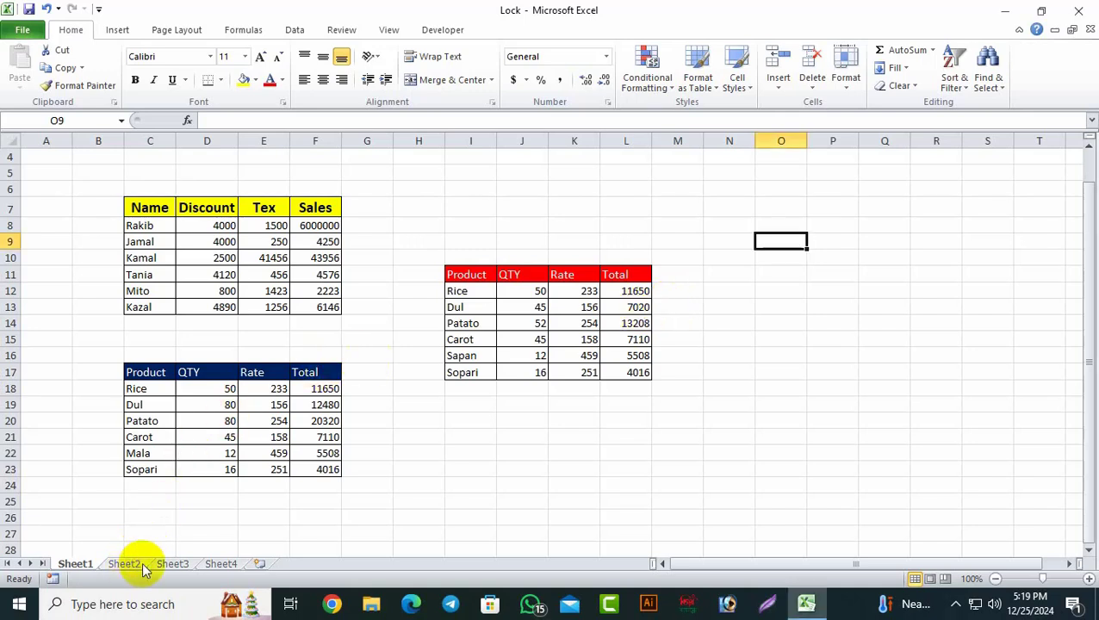
Step: Inspect the cell protection settings for all of Sheet2, closing without changes
{"action": "left_click", "coordinate": [141, 565]}
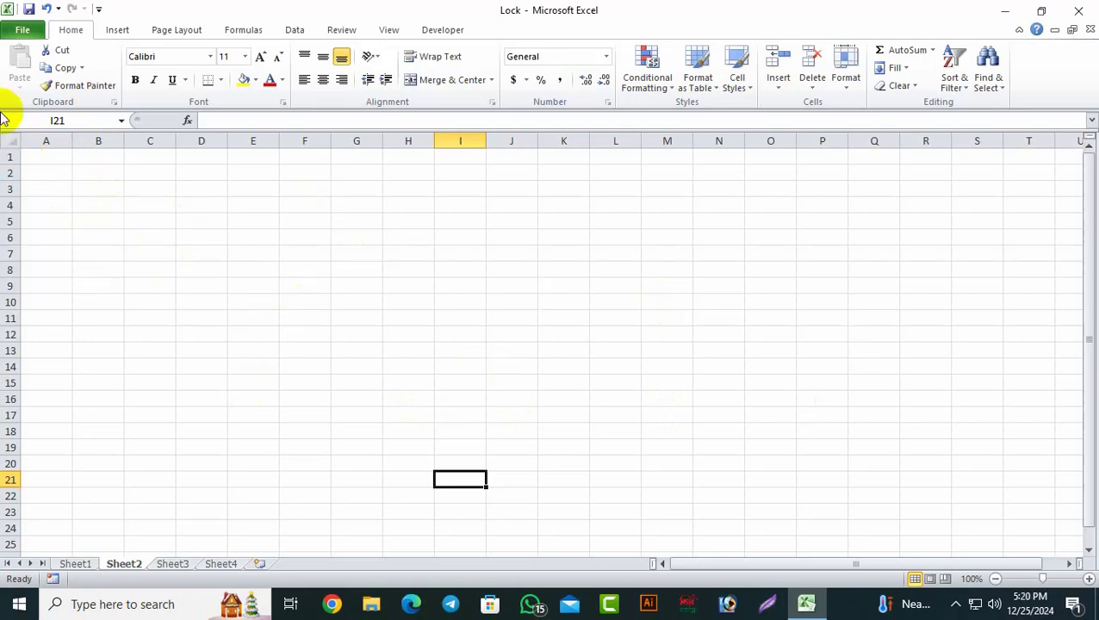
{"action": "left_click", "coordinate": [13, 144]}
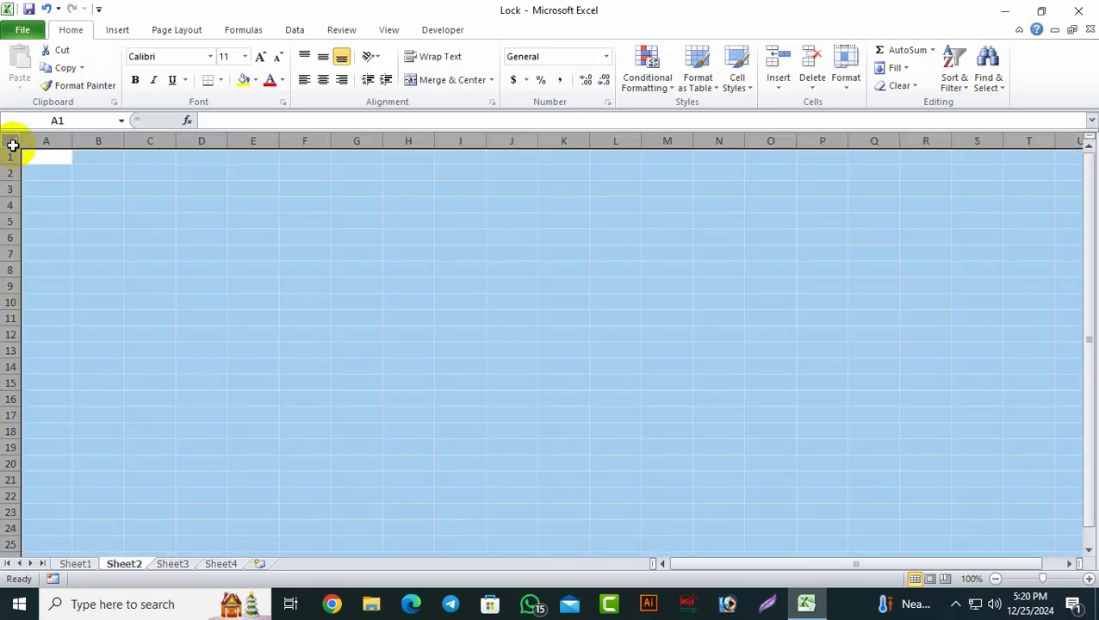
{"action": "right_click", "coordinate": [439, 209]}
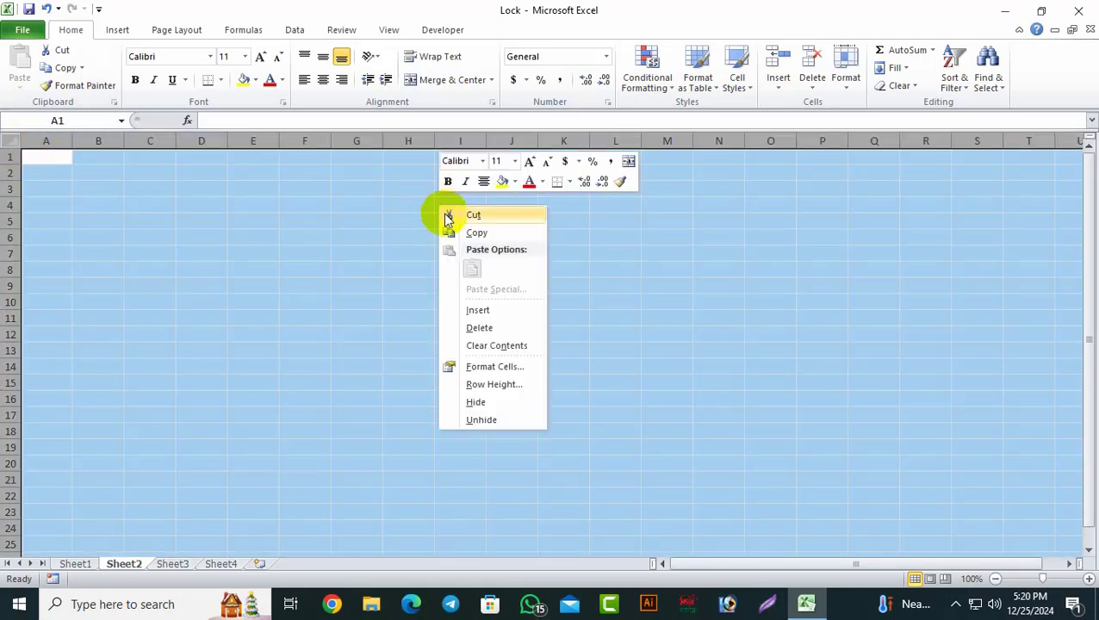
{"action": "left_click", "coordinate": [499, 369]}
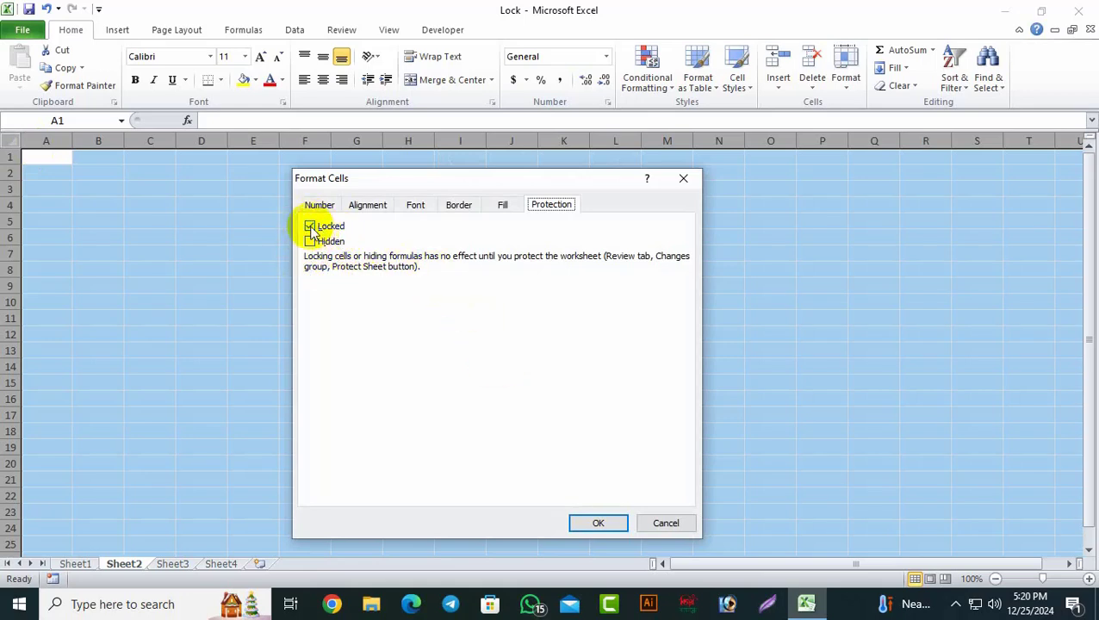
{"action": "left_click", "coordinate": [686, 179]}
{"action": "left_click", "coordinate": [401, 415]}
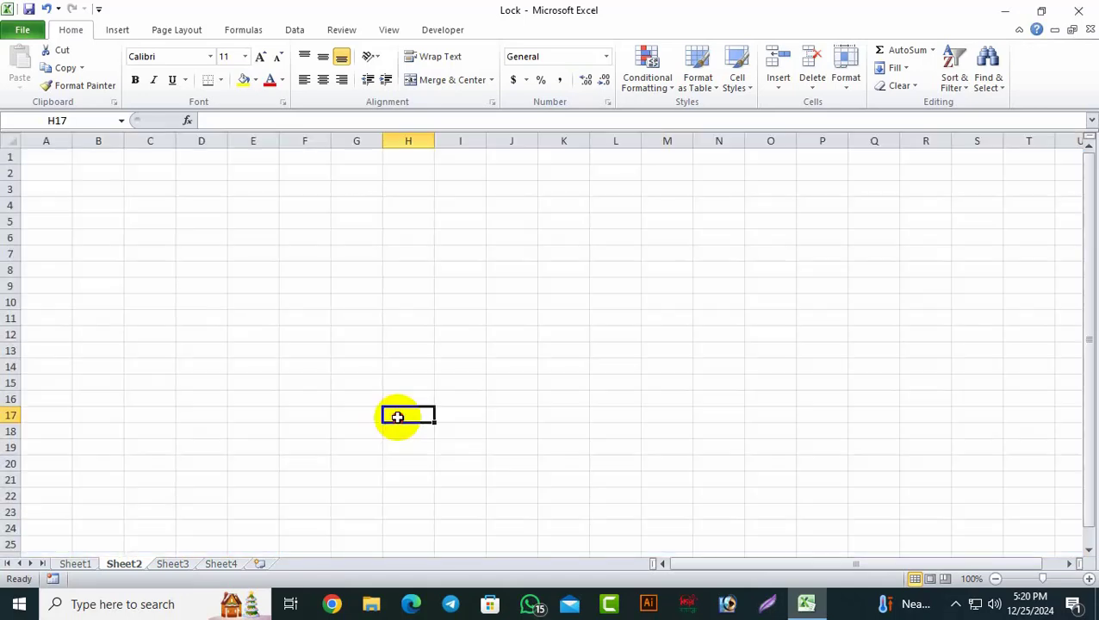
Step: Back on Sheet1, select the Name table C7:F13 and Product table C17:F23
{"action": "left_click", "coordinate": [76, 564]}
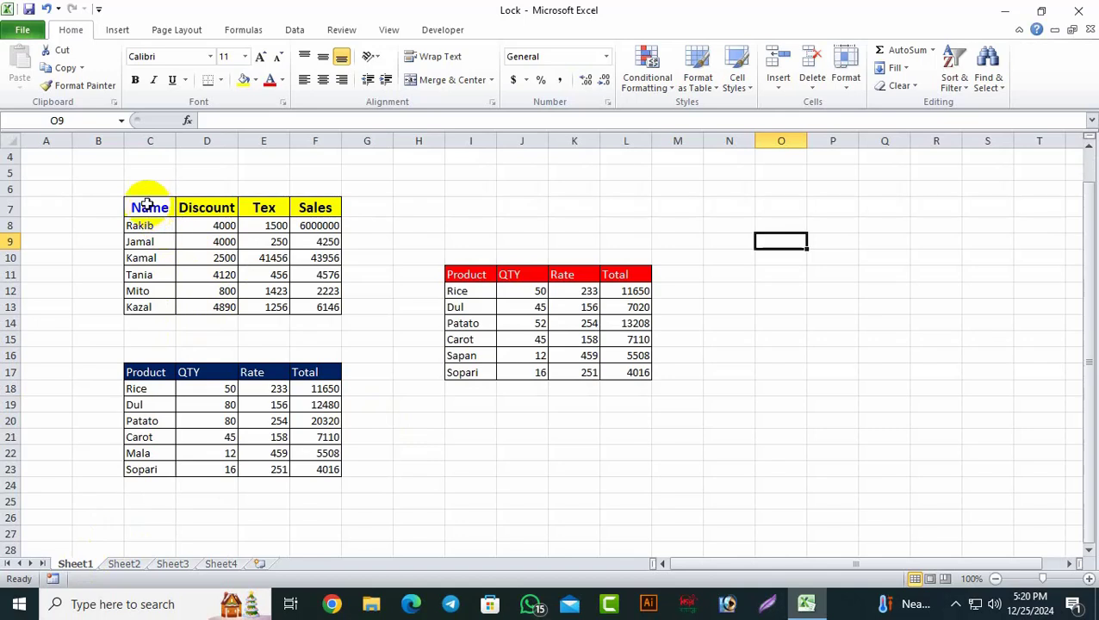
{"action": "left_click_drag", "start_coordinate": [148, 208], "coordinate": [317, 318]}
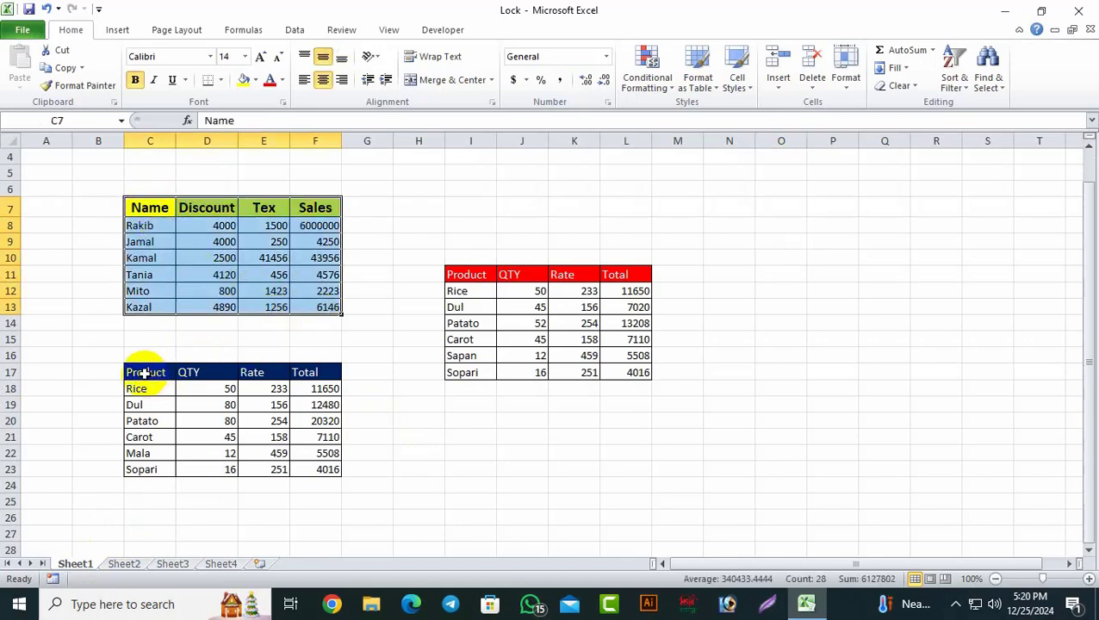
{"action": "left_click_drag", "start_coordinate": [145, 375], "coordinate": [306, 467]}
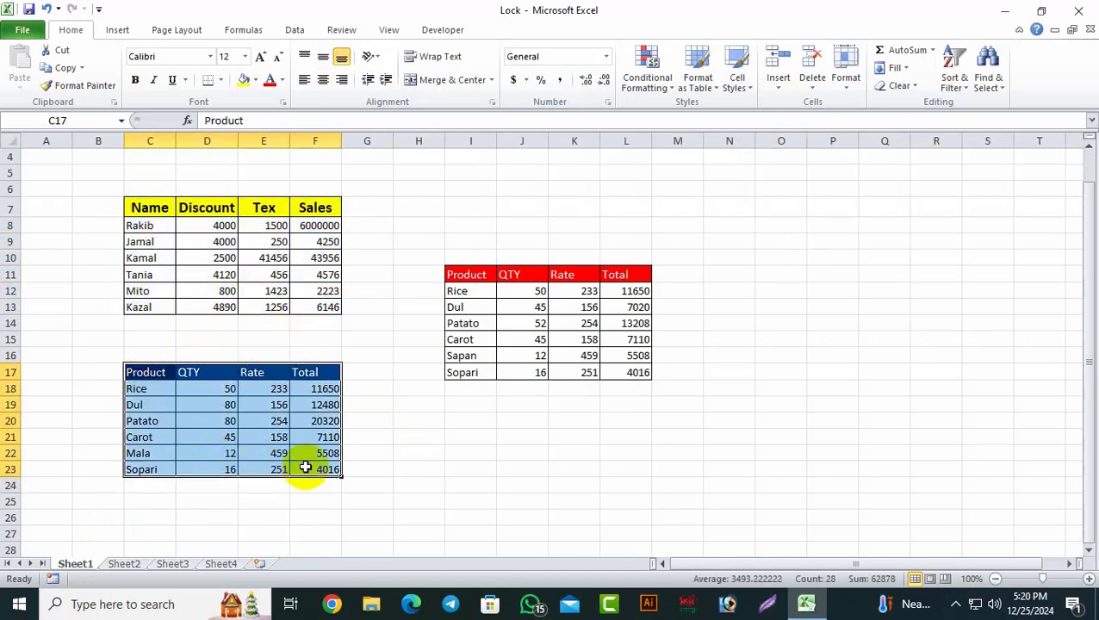
{"action": "left_click", "coordinate": [771, 456]}
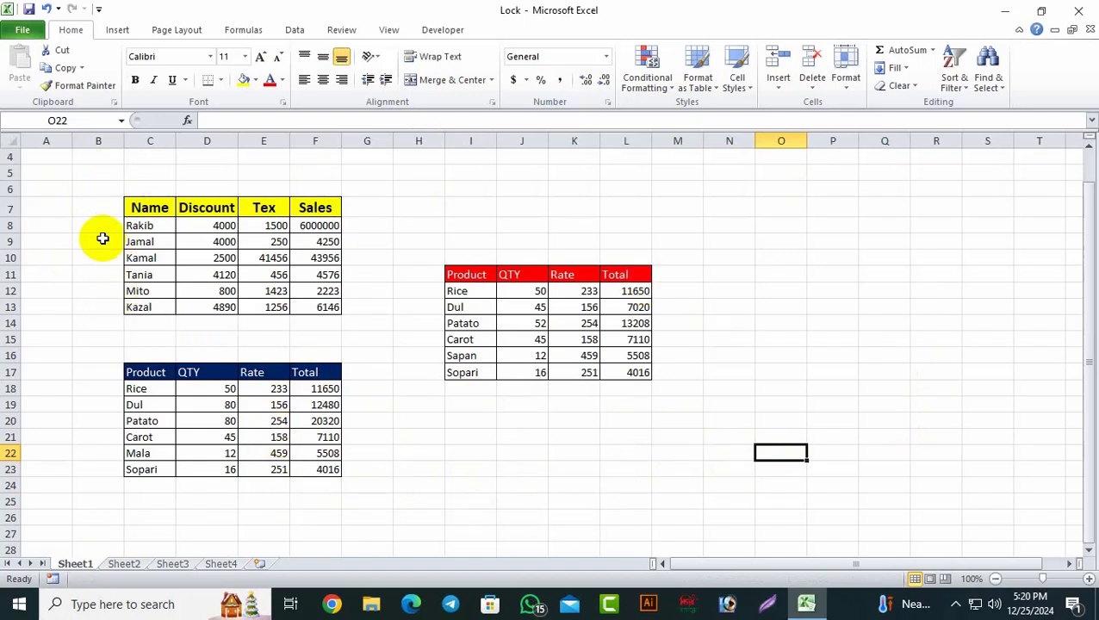
Step: Review the Format Cells settings for the whole of Sheet1 without changing anything
{"action": "left_click", "coordinate": [13, 140]}
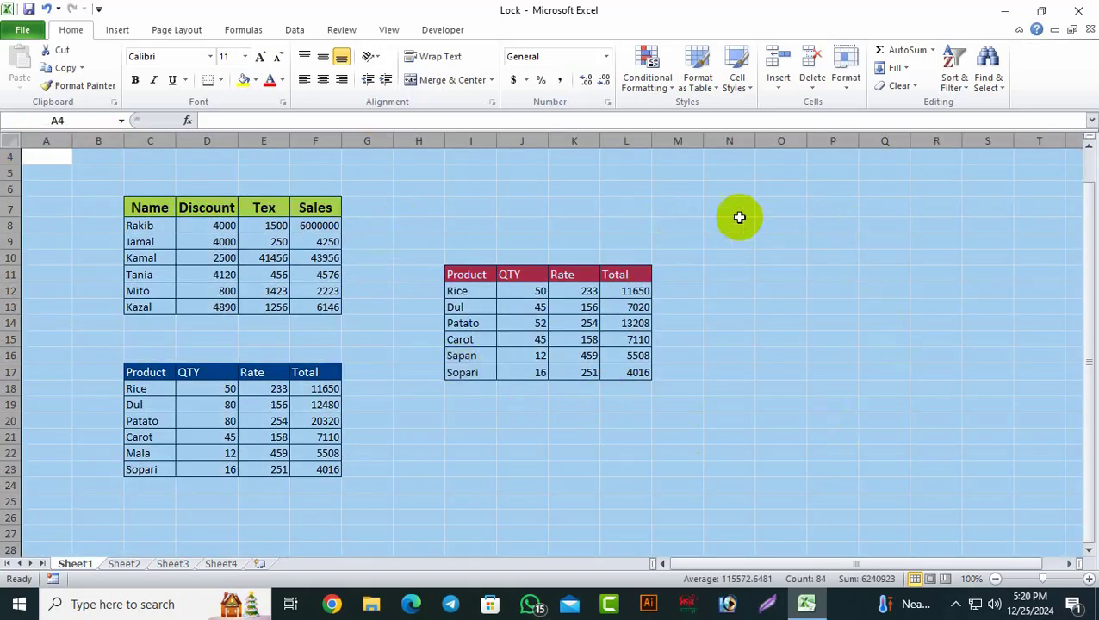
{"action": "right_click", "coordinate": [733, 216]}
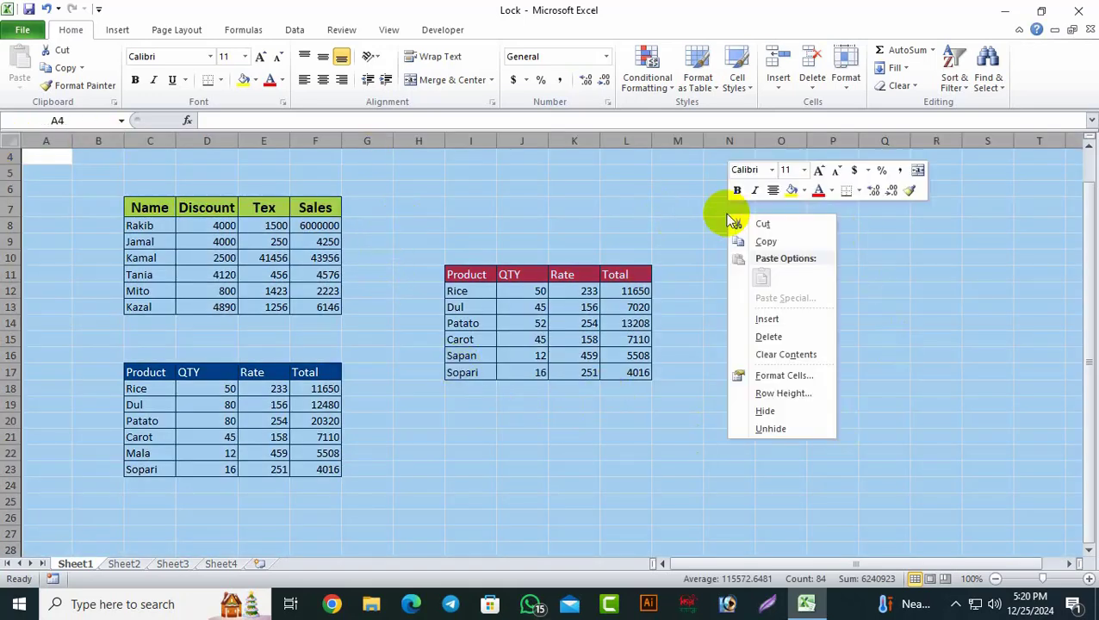
{"action": "left_click", "coordinate": [782, 376]}
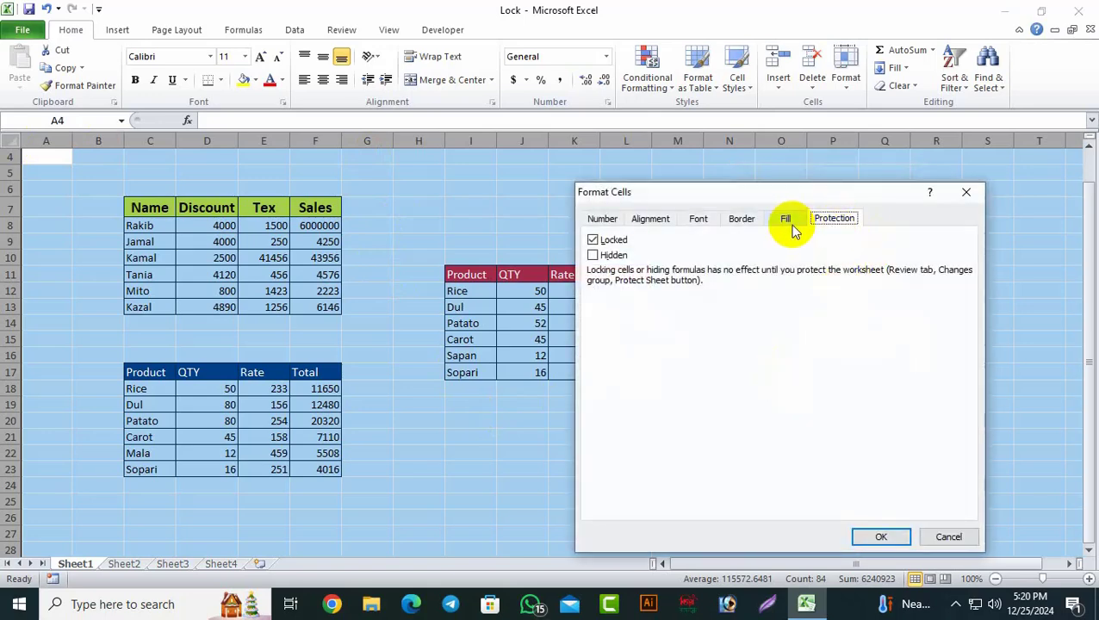
{"action": "left_click", "coordinate": [611, 220]}
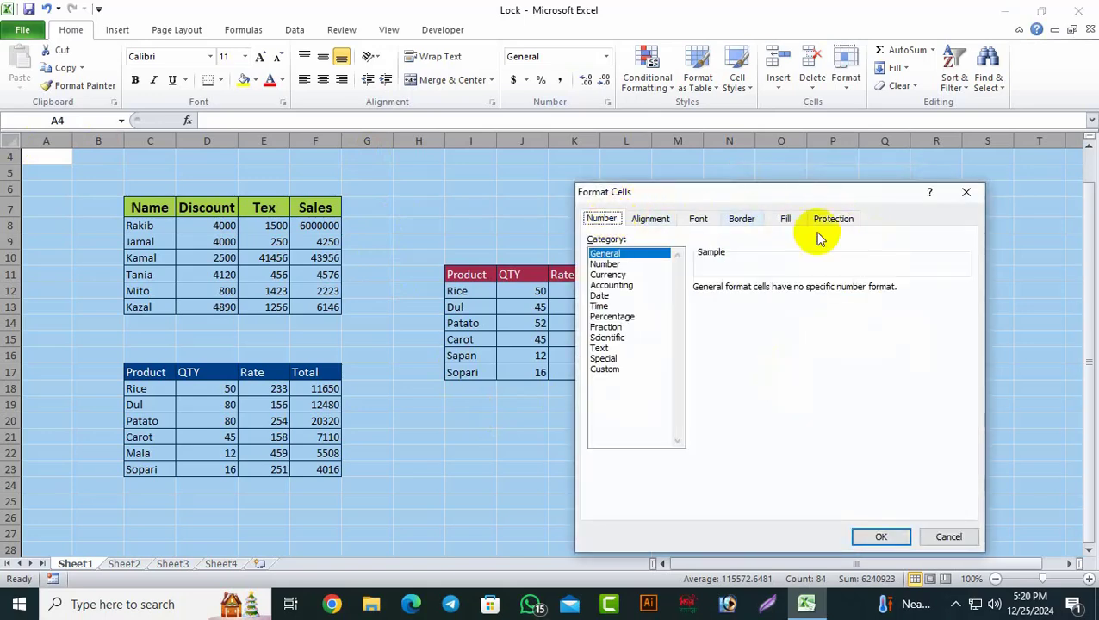
{"action": "left_click", "coordinate": [834, 220]}
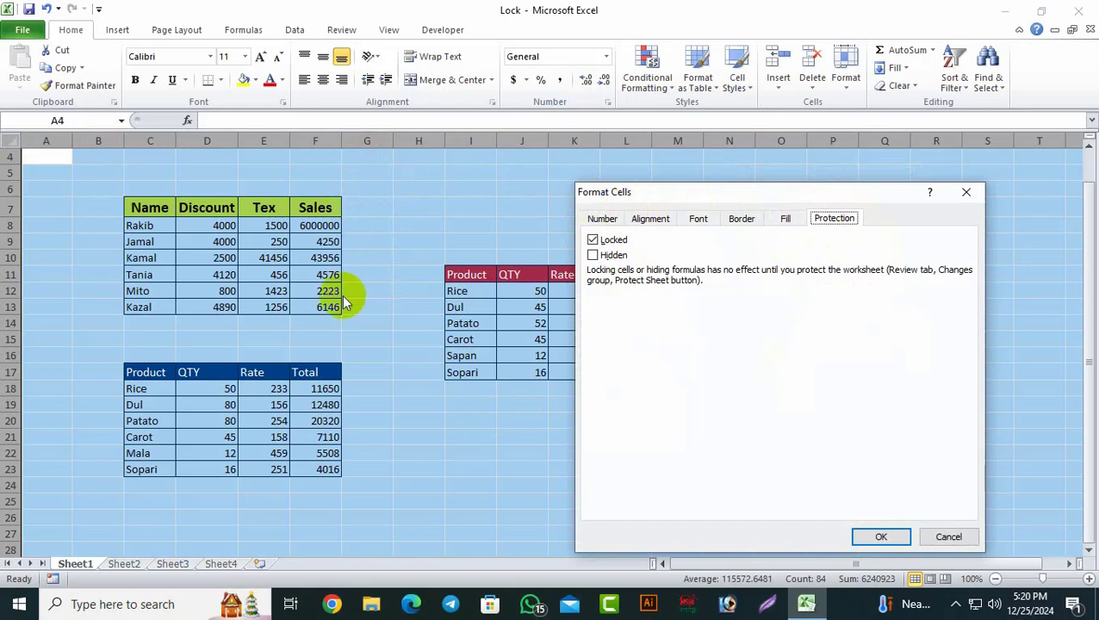
{"action": "left_click", "coordinate": [882, 538]}
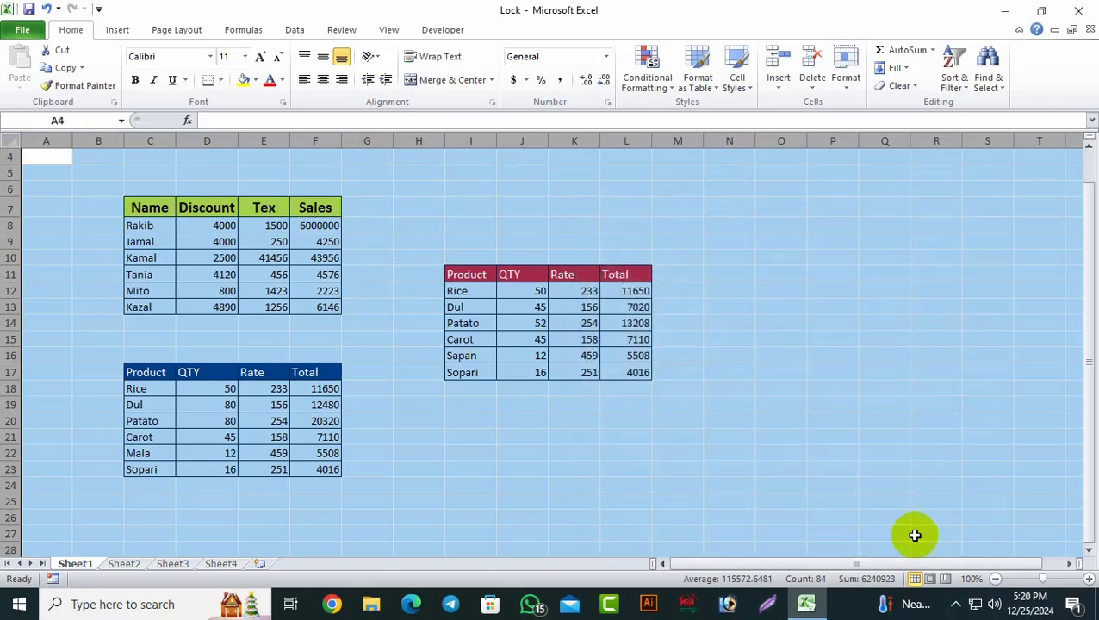
{"action": "left_click", "coordinate": [759, 459]}
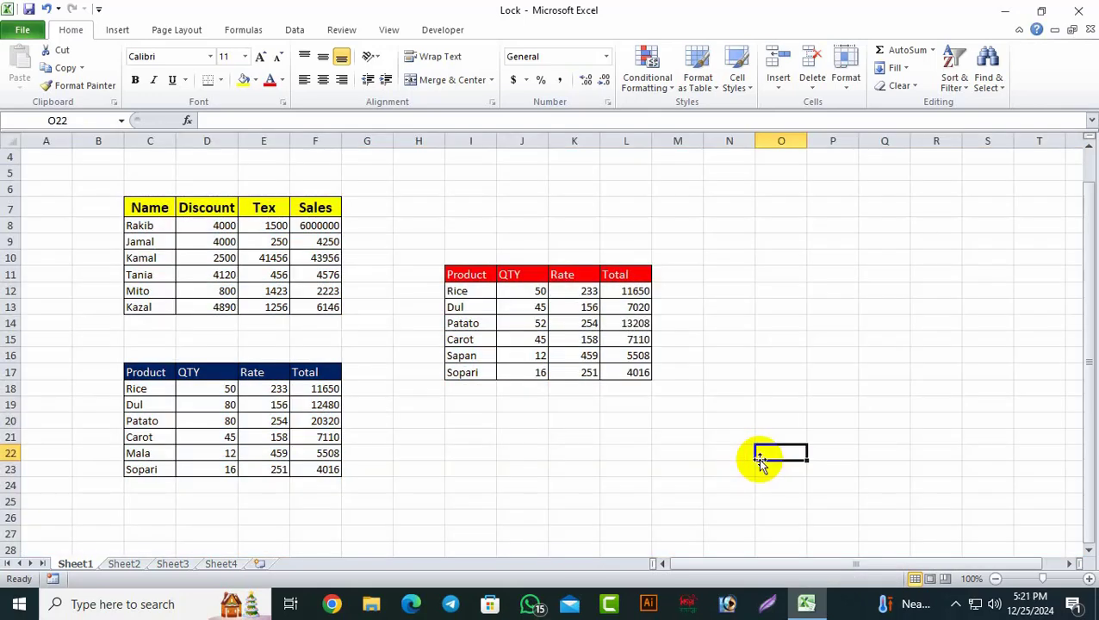
Step: Clear the Locked option for every cell on Sheet1
{"action": "left_click", "coordinate": [9, 140]}
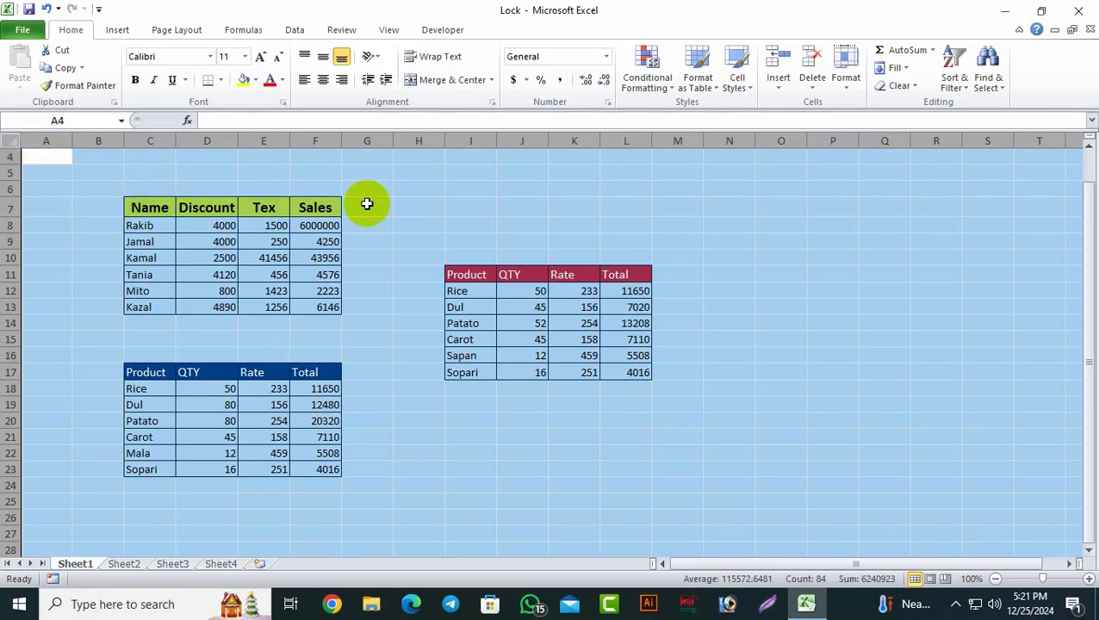
{"action": "right_click", "coordinate": [451, 203]}
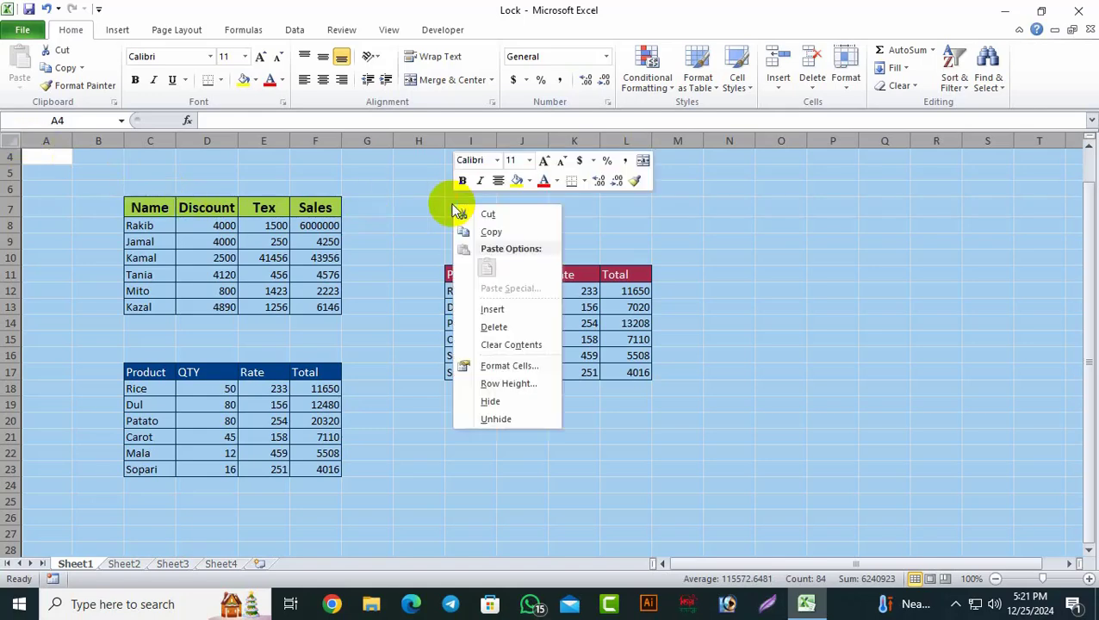
{"action": "left_click", "coordinate": [520, 366]}
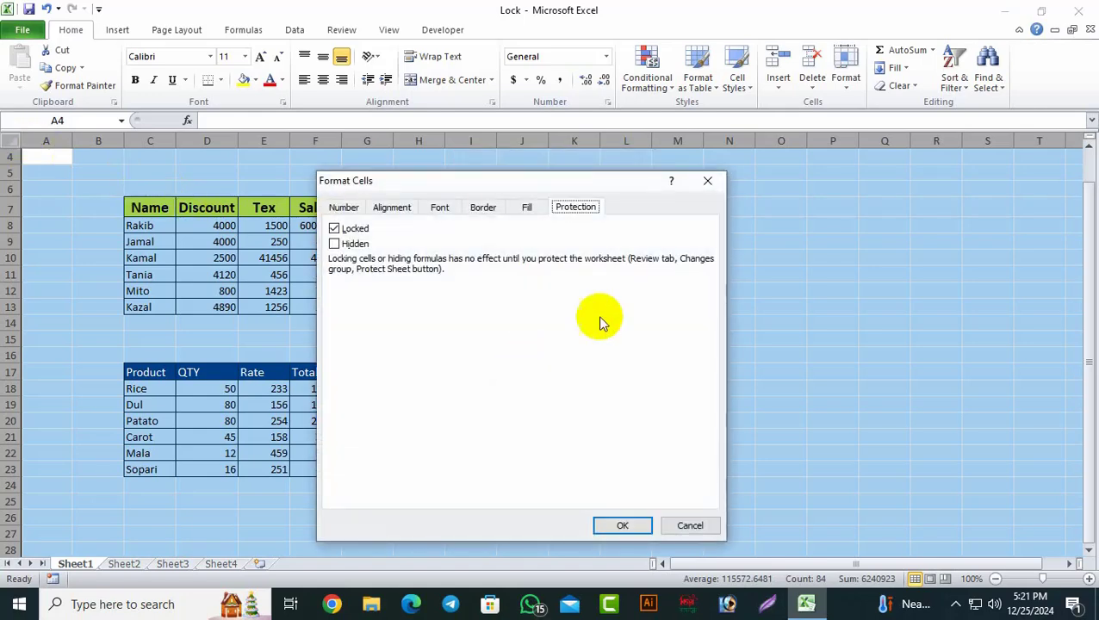
{"action": "left_click", "coordinate": [334, 230]}
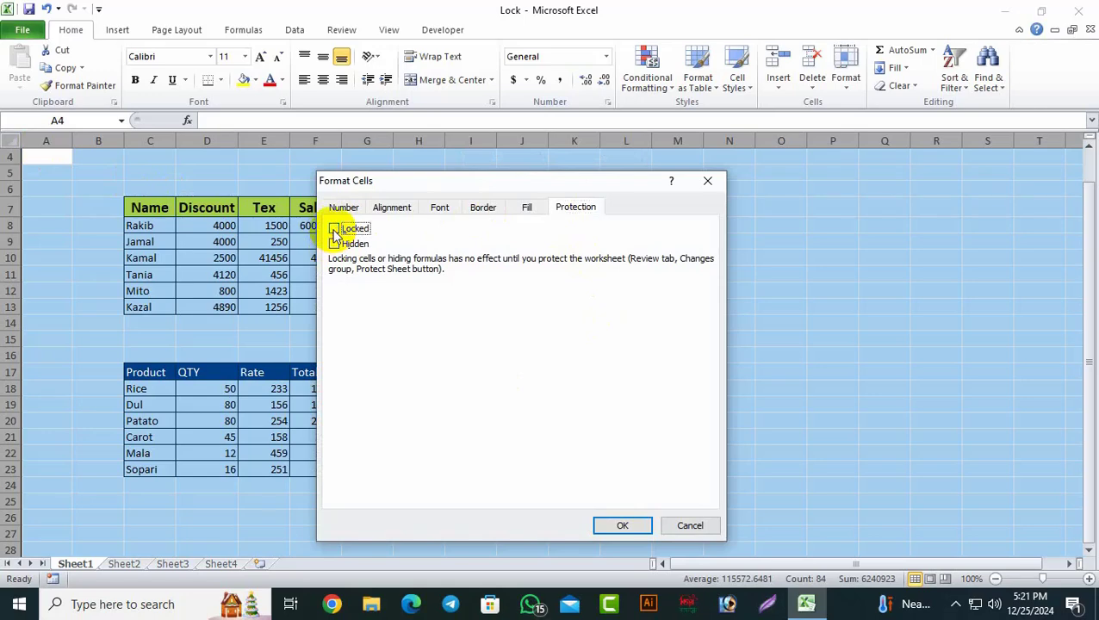
{"action": "left_click", "coordinate": [618, 526]}
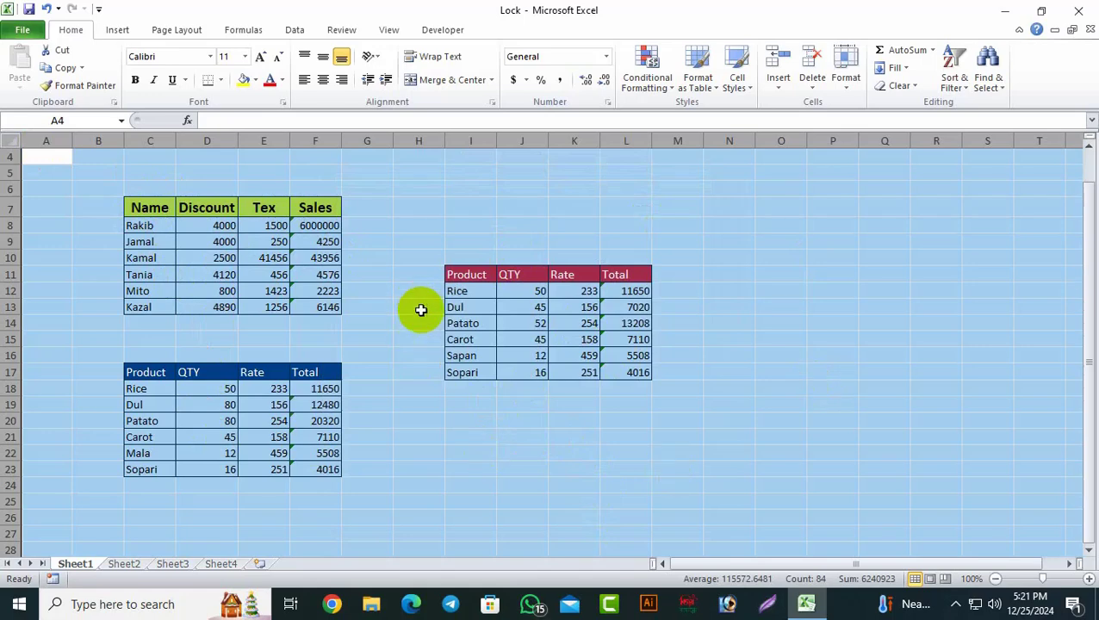
Step: Mark the tables C7:F13, C17:F23 and I11:L17 as Locked in Format Cells > Protection
{"action": "left_click_drag", "start_coordinate": [150, 201], "coordinate": [317, 301]}
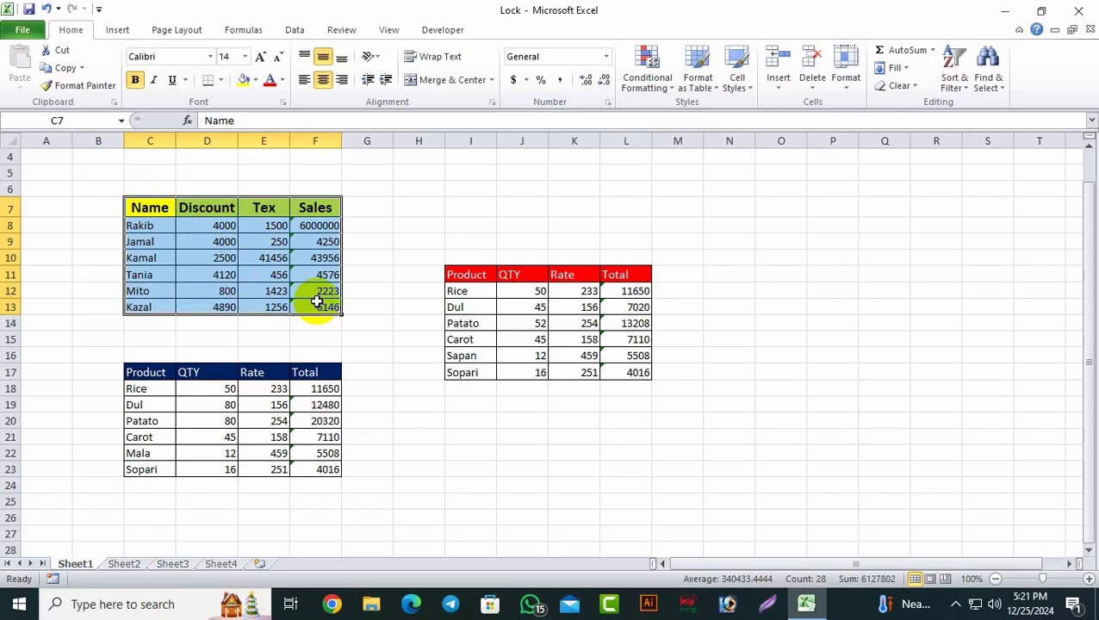
{"action": "left_click_drag", "start_coordinate": [129, 373], "coordinate": [327, 470]}
{"action": "left_click_drag", "start_coordinate": [449, 274], "coordinate": [624, 372]}
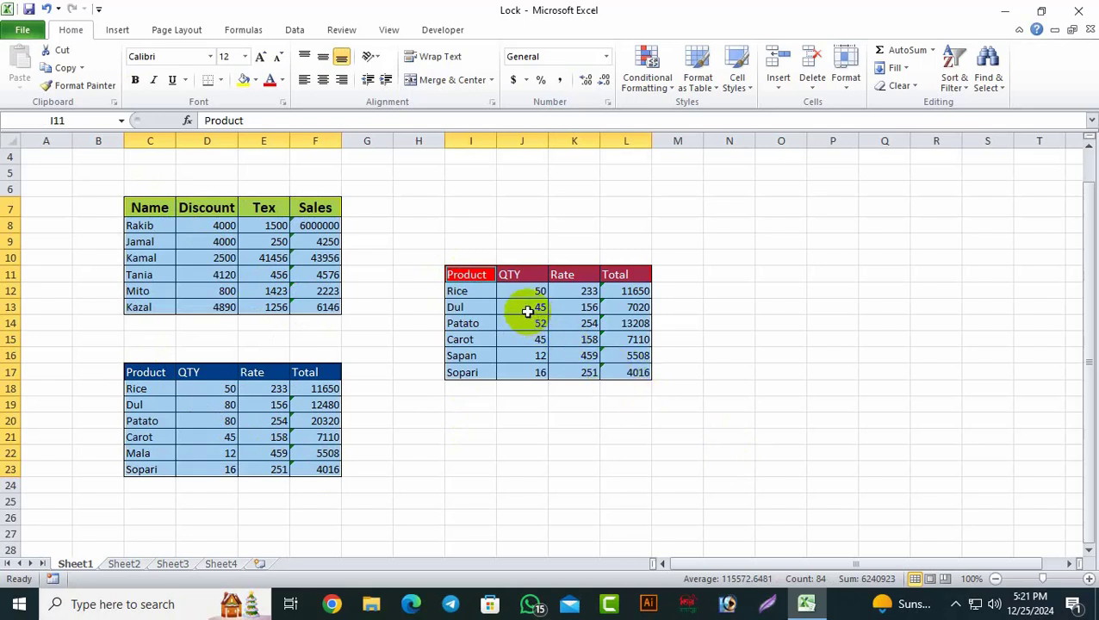
{"action": "right_click", "coordinate": [529, 316]}
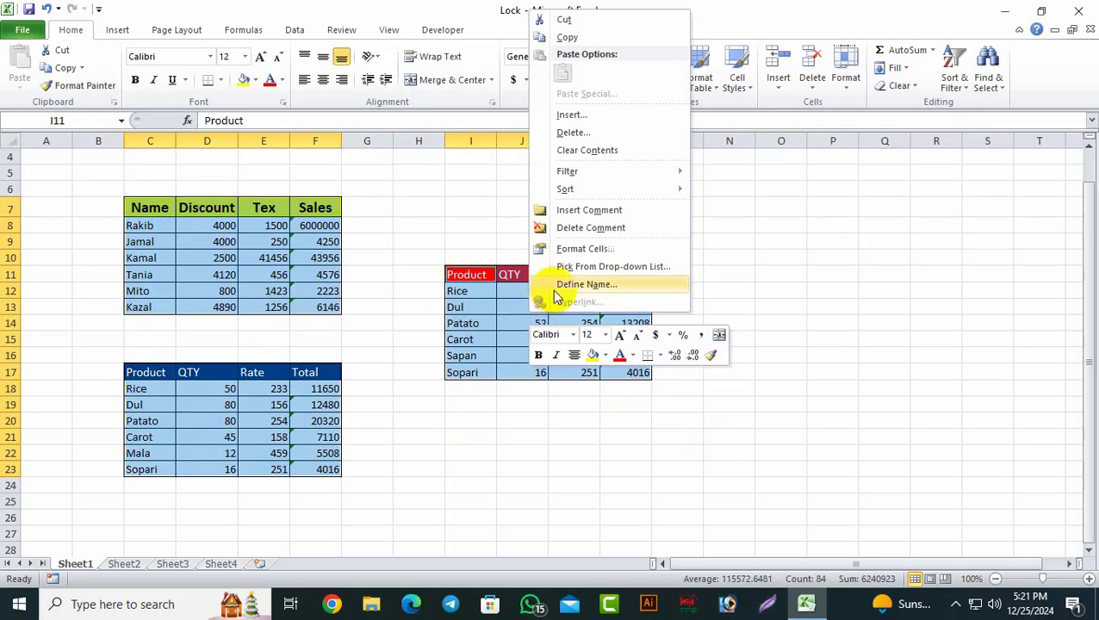
{"action": "left_click", "coordinate": [586, 249]}
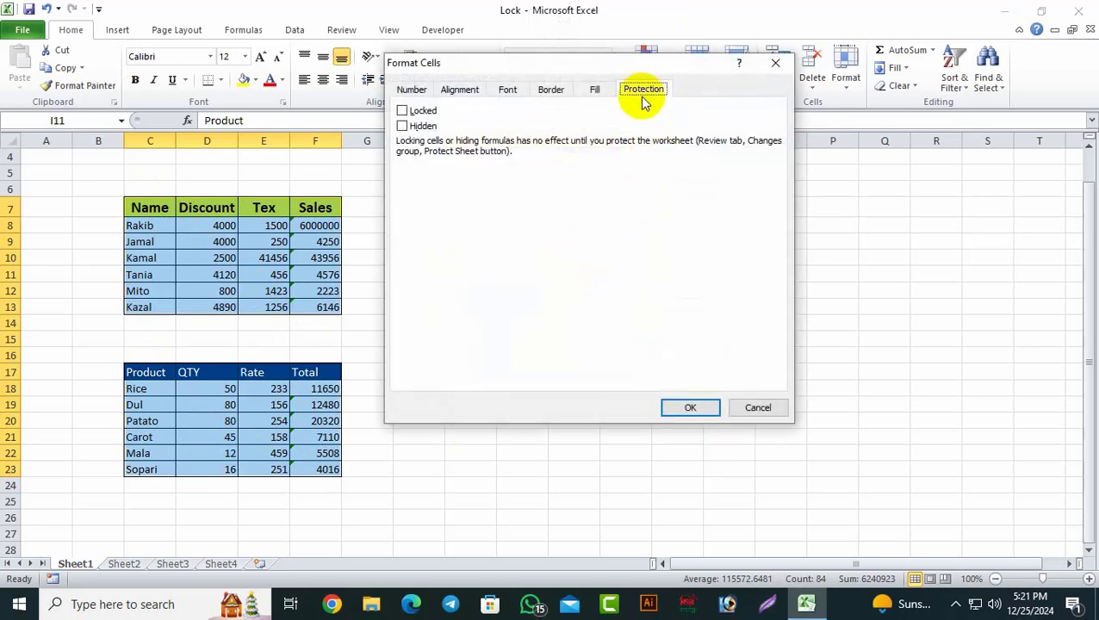
{"action": "left_click", "coordinate": [399, 112]}
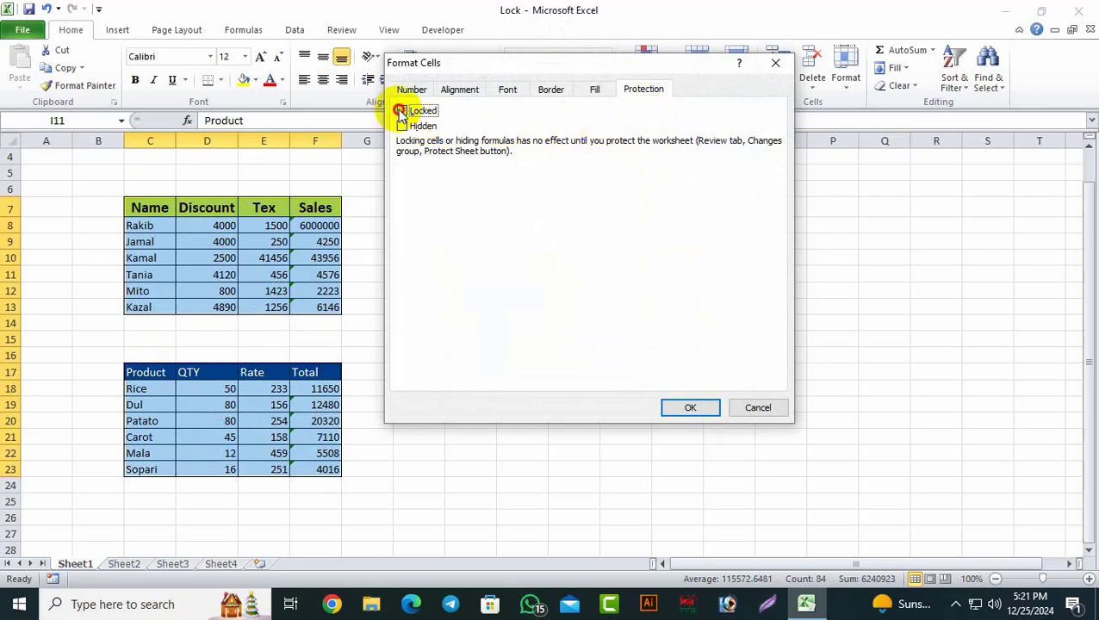
{"action": "left_click", "coordinate": [691, 407]}
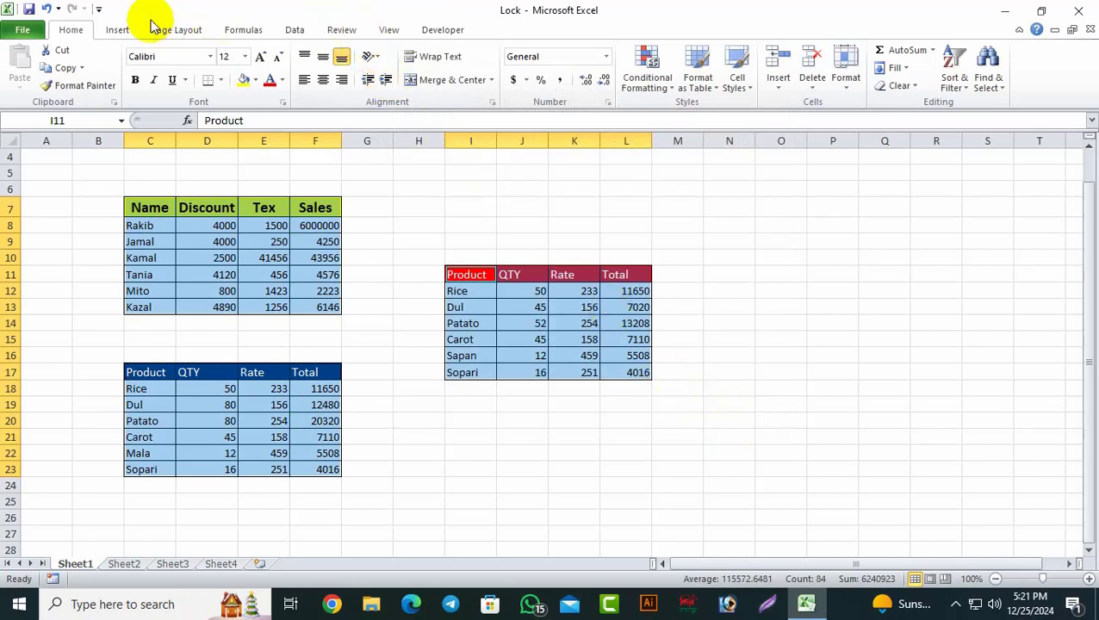
Step: Apply Protect Sheet from the Review tab with a password, confirming it
{"action": "left_click", "coordinate": [341, 30]}
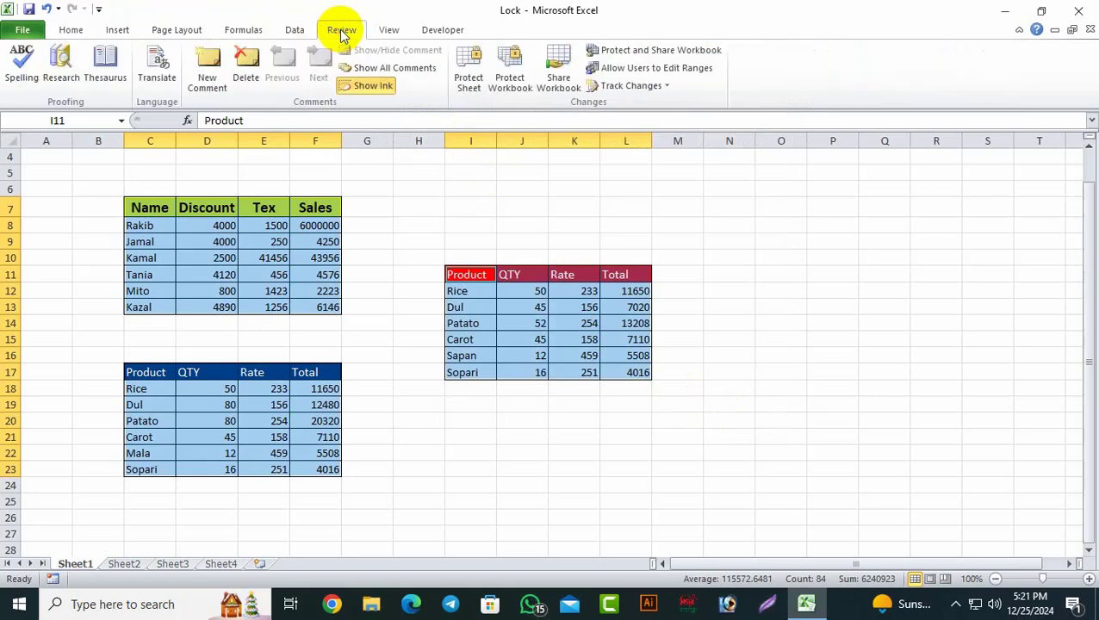
{"action": "left_click", "coordinate": [470, 84]}
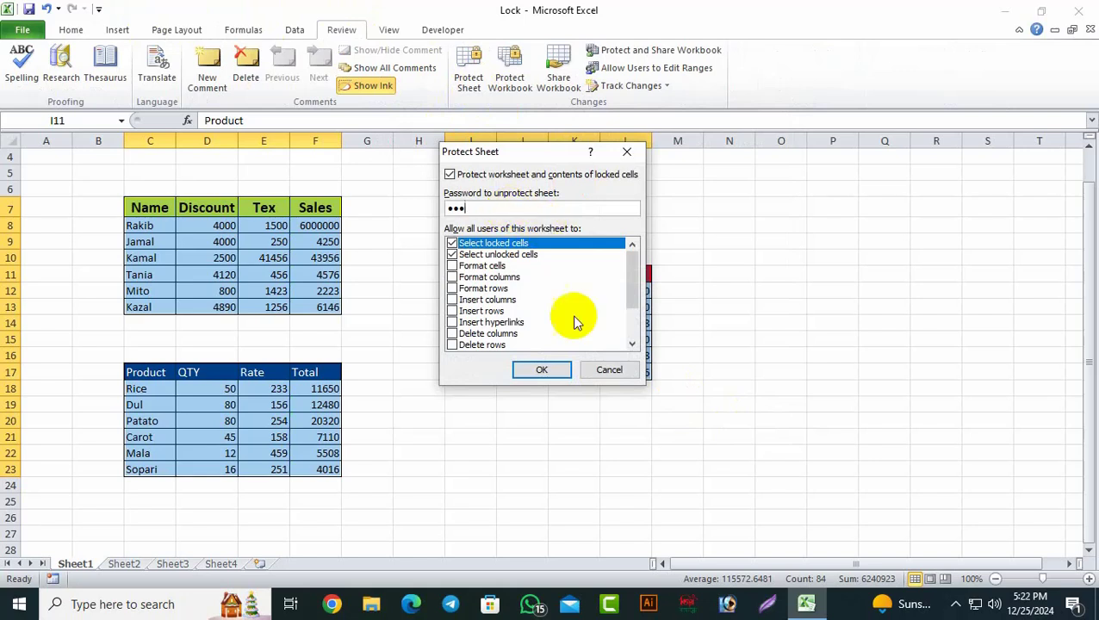
{"action": "left_click", "coordinate": [560, 371]}
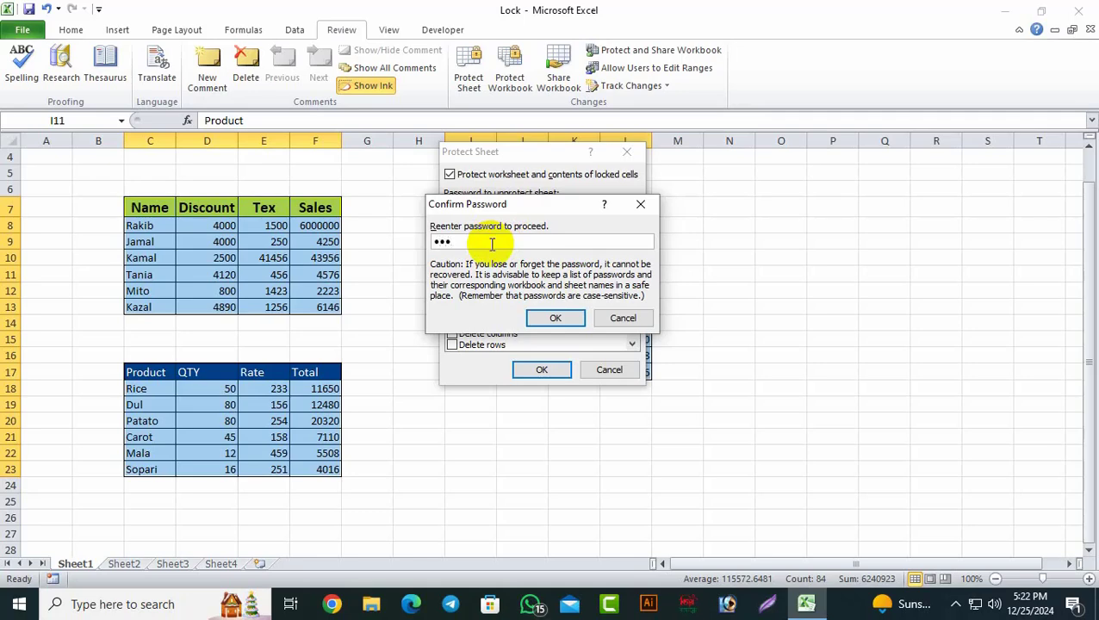
{"action": "left_click", "coordinate": [557, 318]}
{"action": "left_click", "coordinate": [724, 388]}
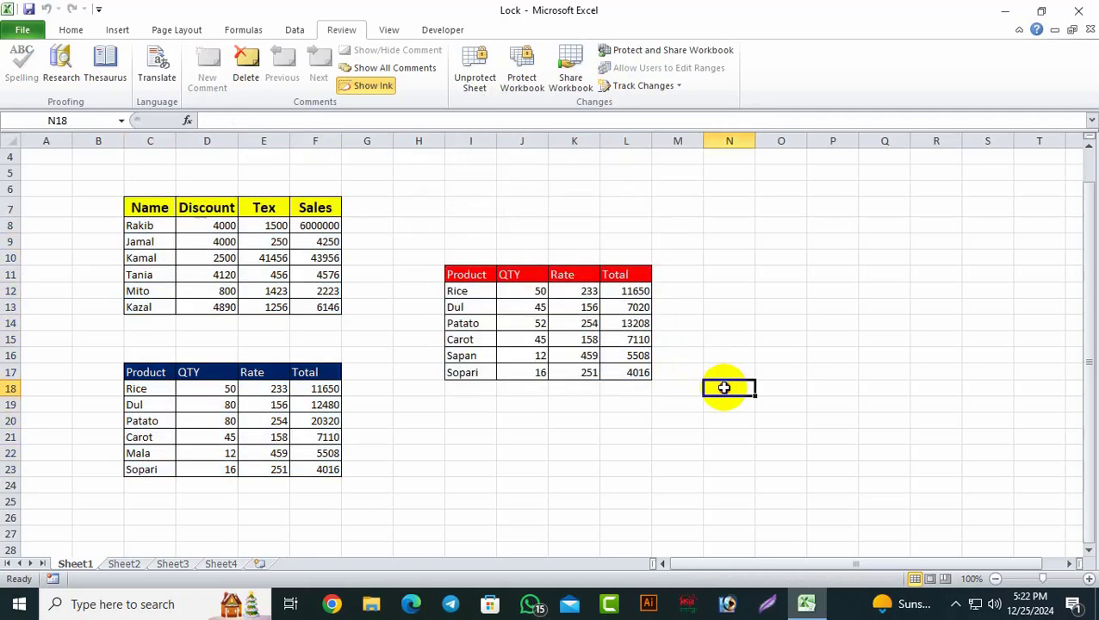
{"action": "double_click", "coordinate": [406, 257]}
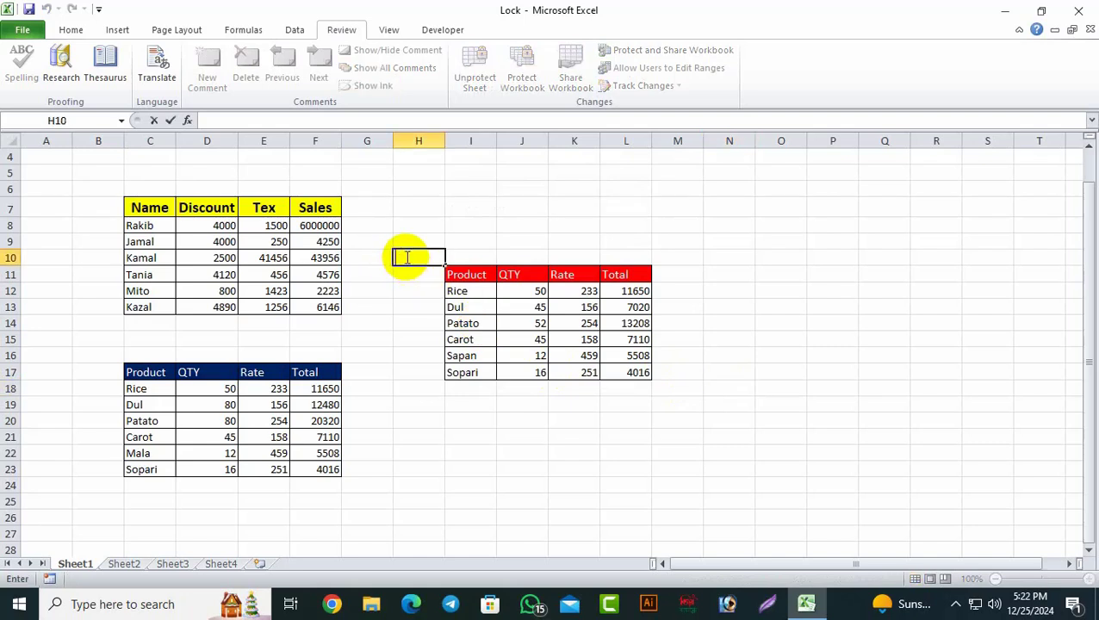
{"action": "key", "text": "Tab"}
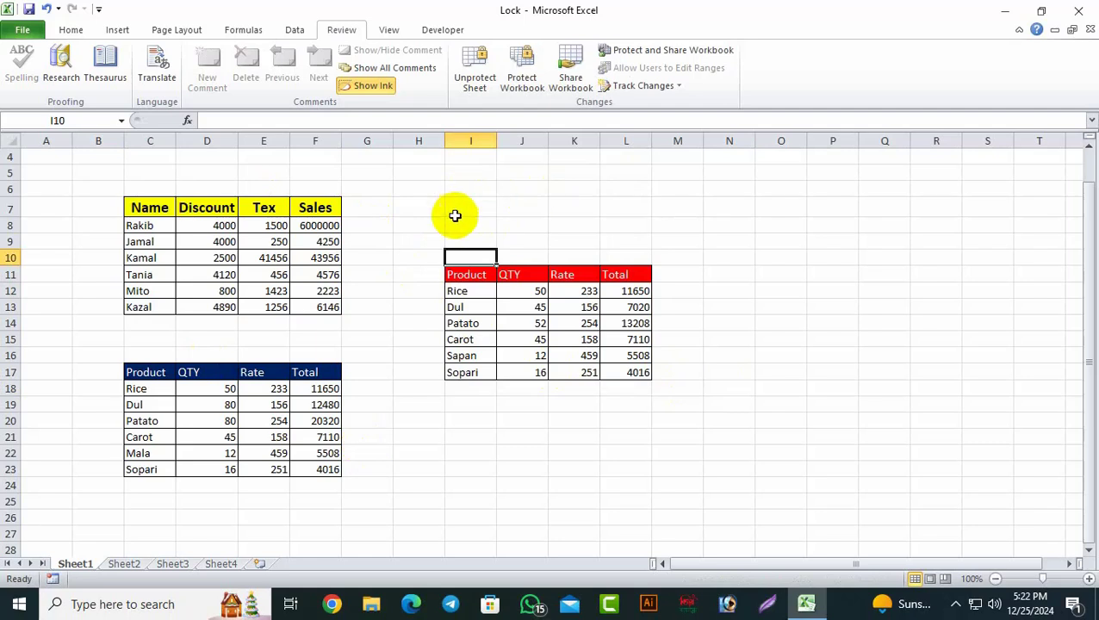
{"action": "double_click", "coordinate": [424, 229]}
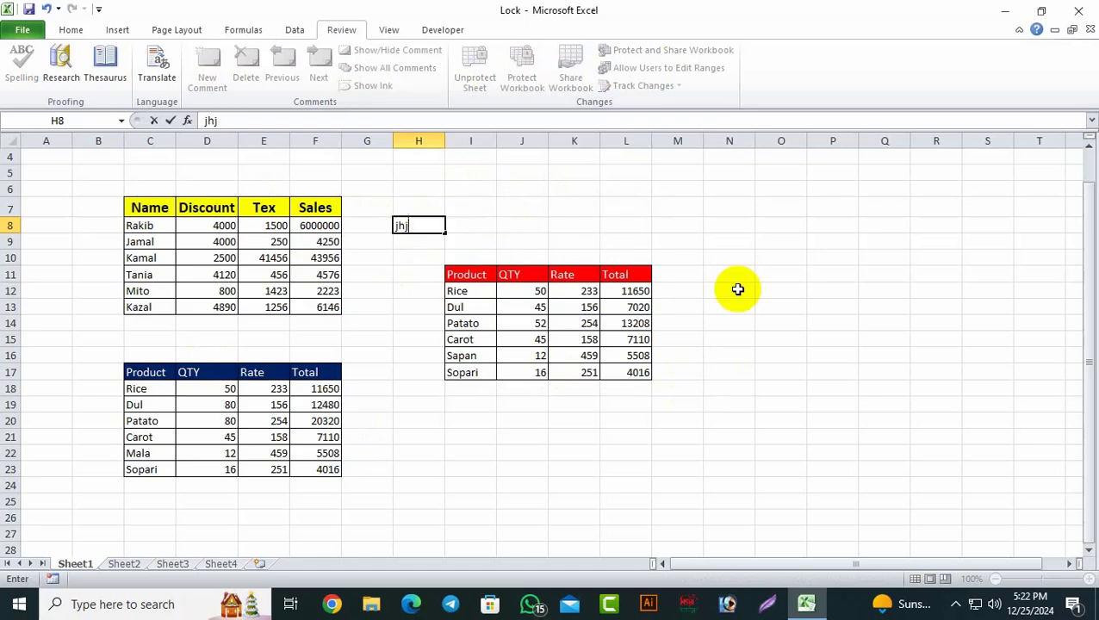
{"action": "key", "text": "Escape"}
{"action": "left_click", "coordinate": [783, 368]}
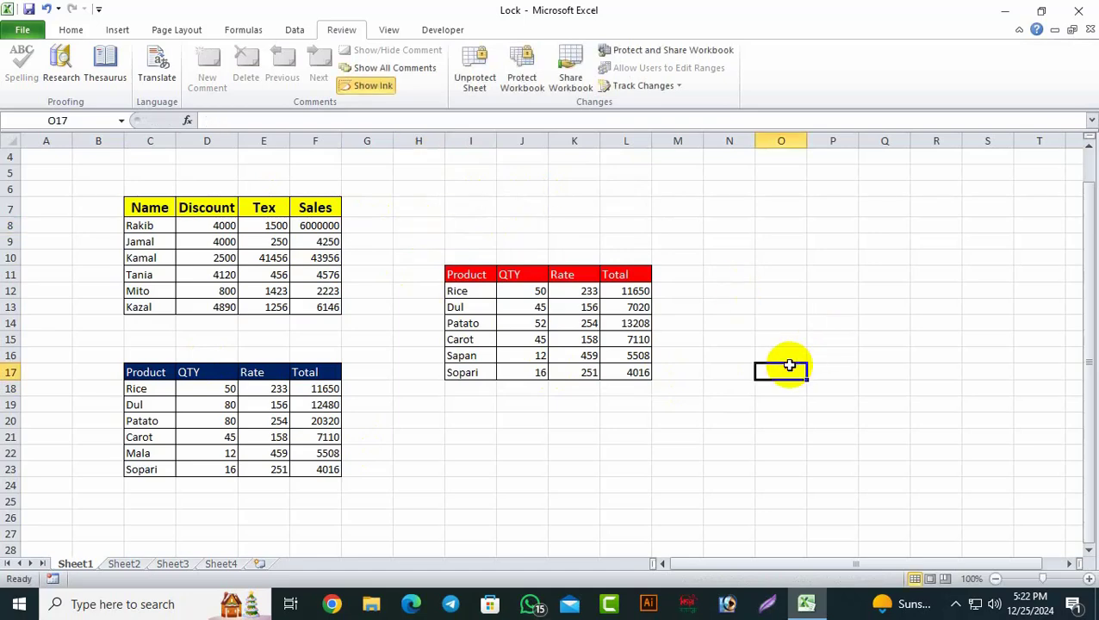
{"action": "double_click", "coordinate": [323, 257]}
{"action": "left_click", "coordinate": [551, 353]}
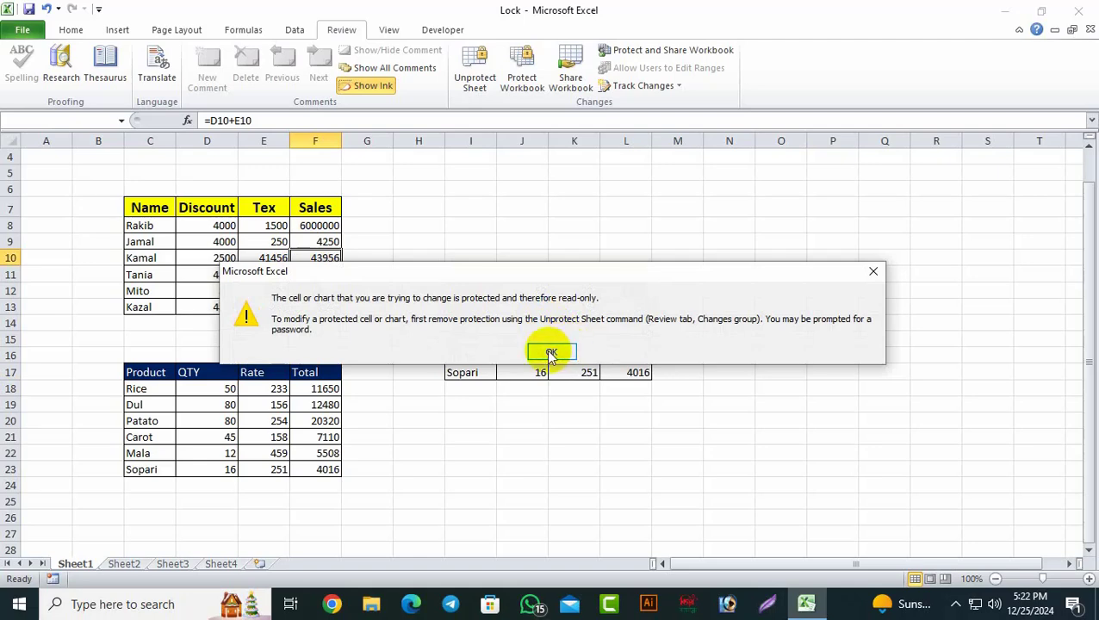
{"action": "double_click", "coordinate": [278, 410]}
{"action": "double_click", "coordinate": [278, 410]}
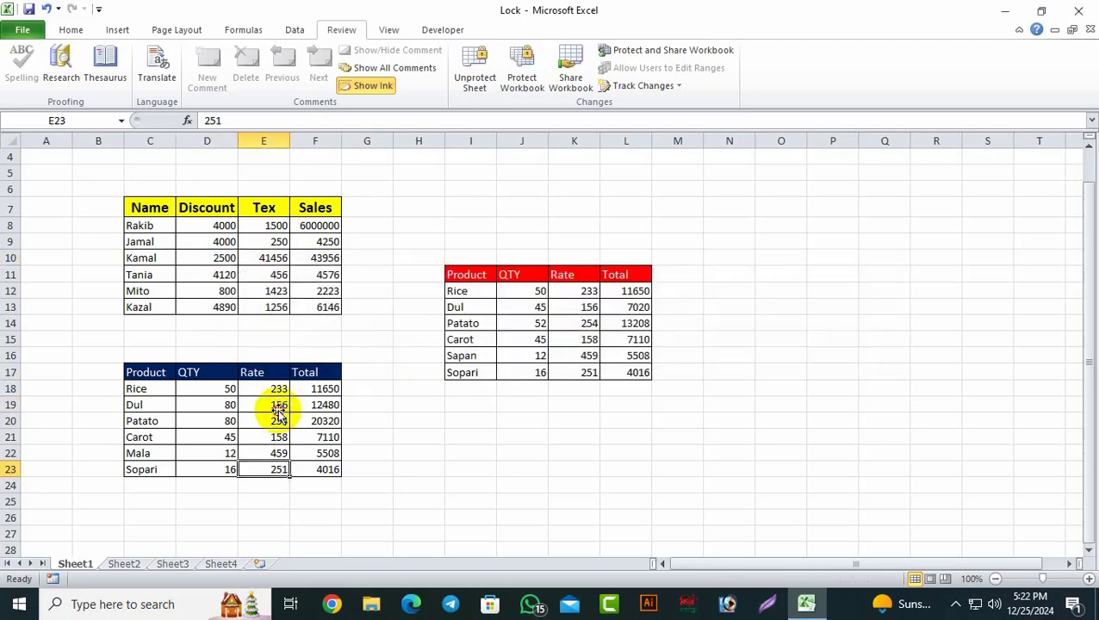
{"action": "double_click", "coordinate": [279, 406]}
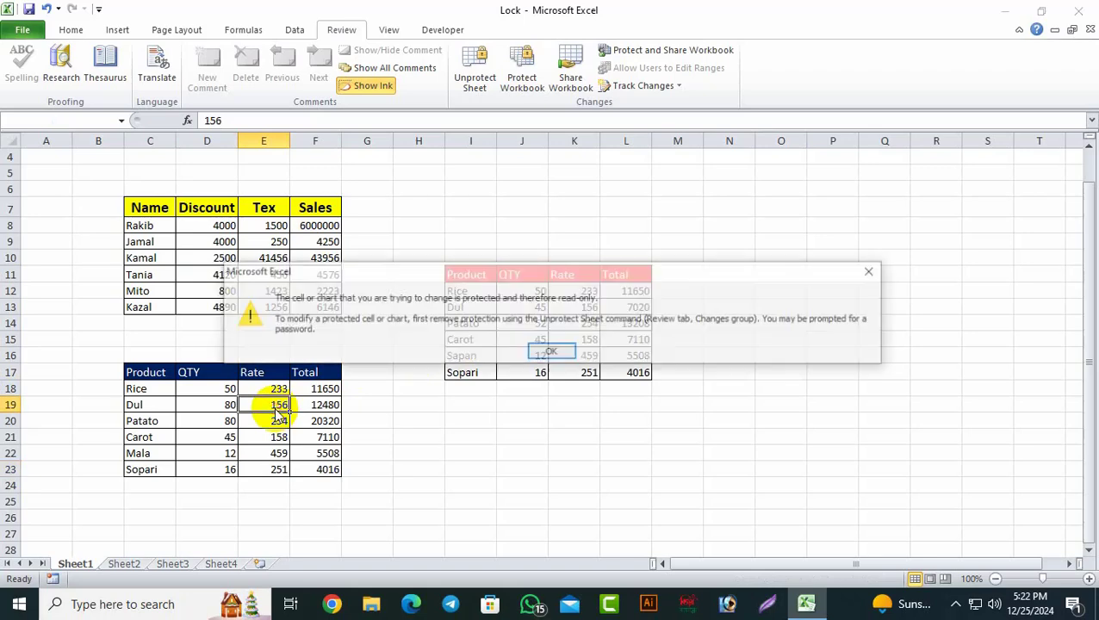
{"action": "left_click", "coordinate": [575, 353]}
{"action": "double_click", "coordinate": [520, 328]}
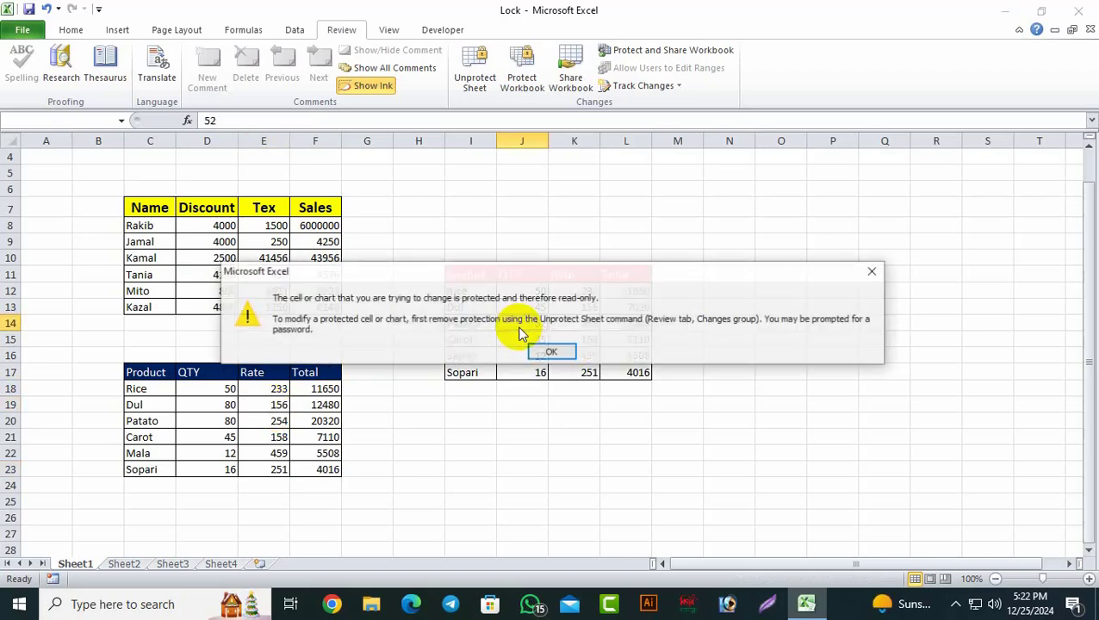
{"action": "left_click", "coordinate": [553, 351]}
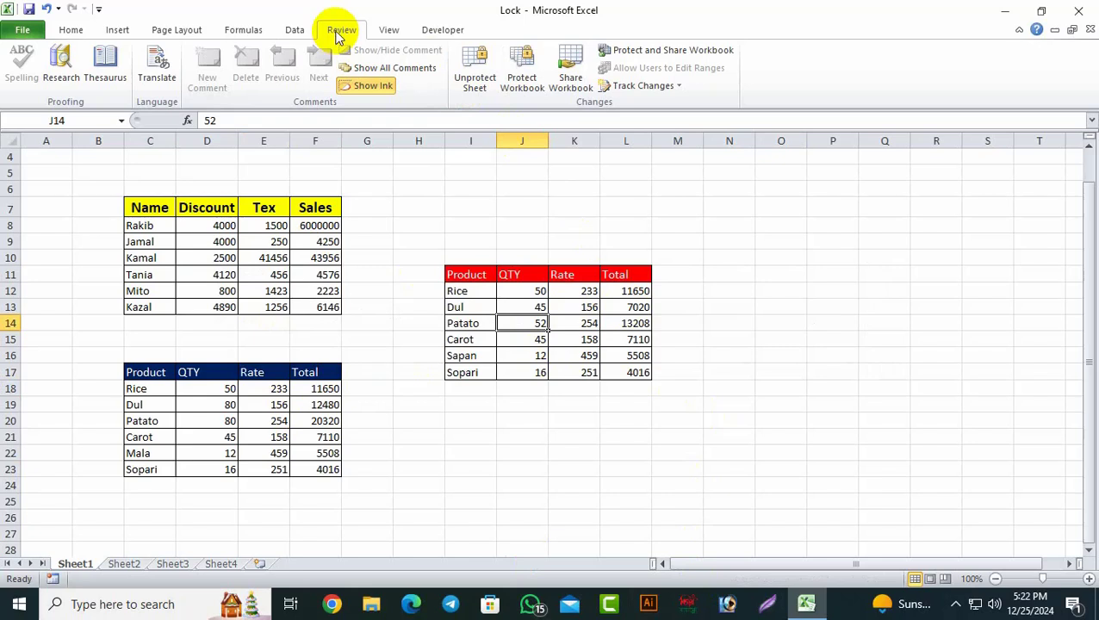
Step: Unprotect Sheet1 by entering the sheet password
{"action": "left_click", "coordinate": [480, 92]}
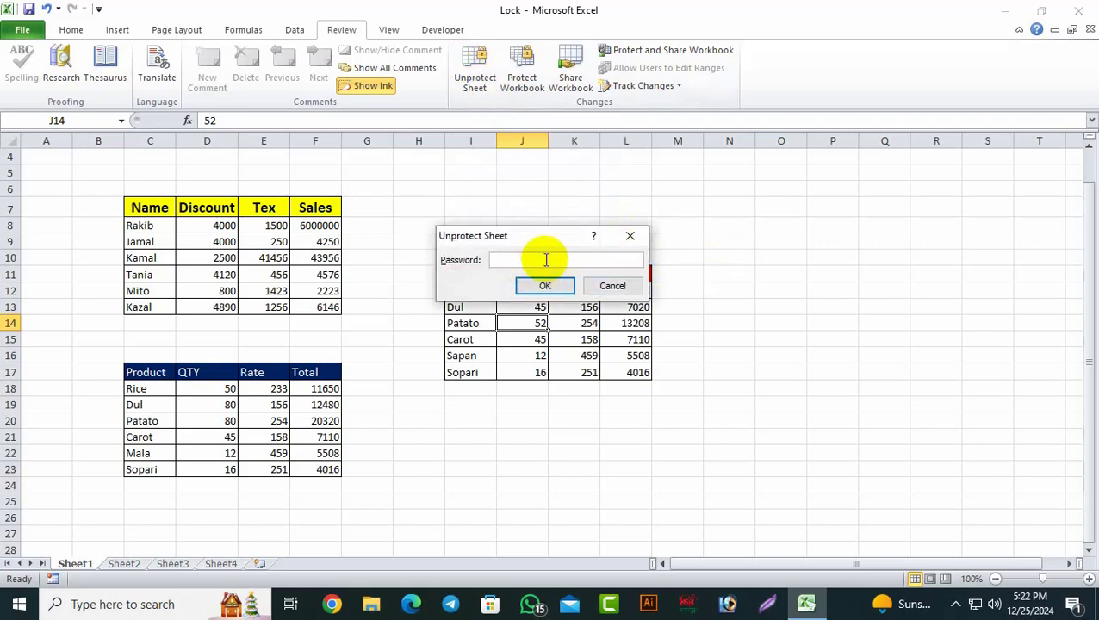
{"action": "type", "text": "123"}
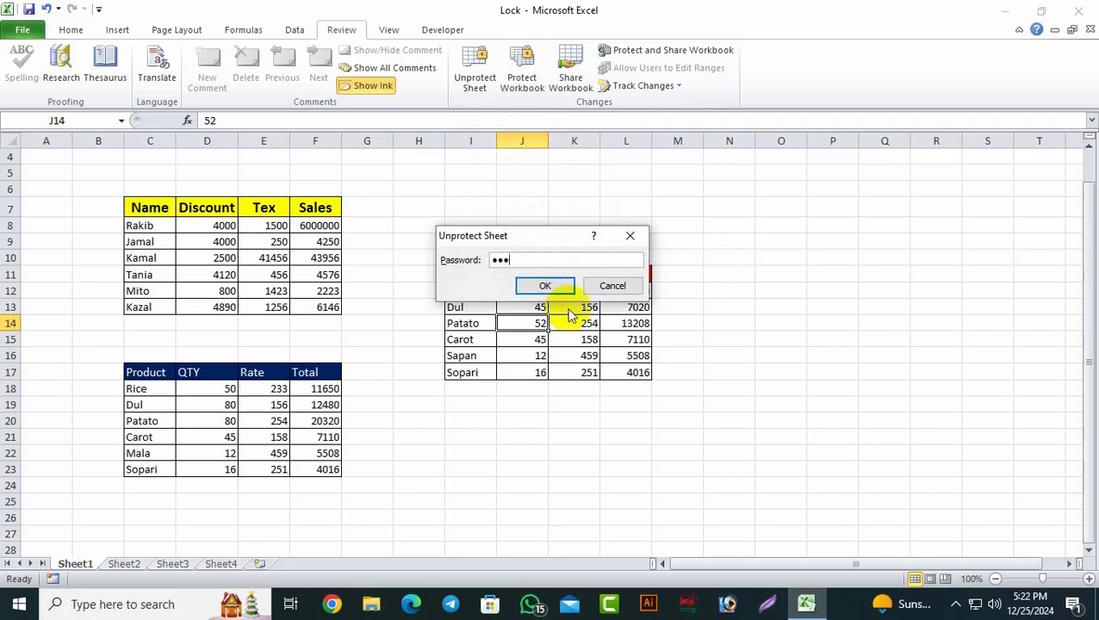
{"action": "left_click", "coordinate": [560, 287]}
Step: Change D10 in the first table from 2500 to 3500
{"action": "left_click", "coordinate": [723, 375]}
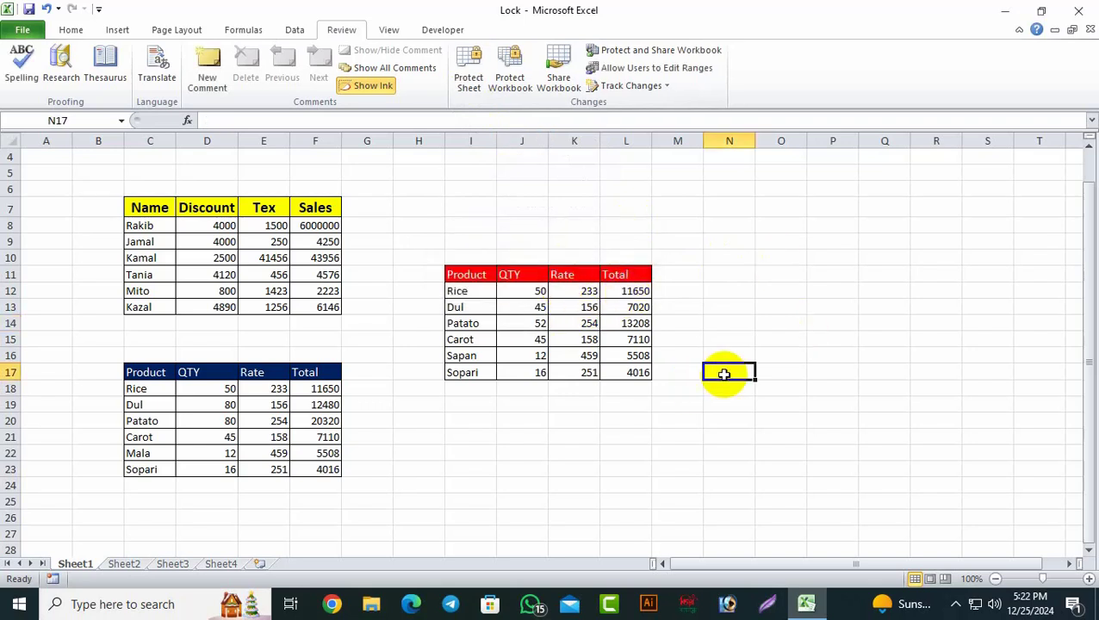
{"action": "left_click", "coordinate": [221, 260]}
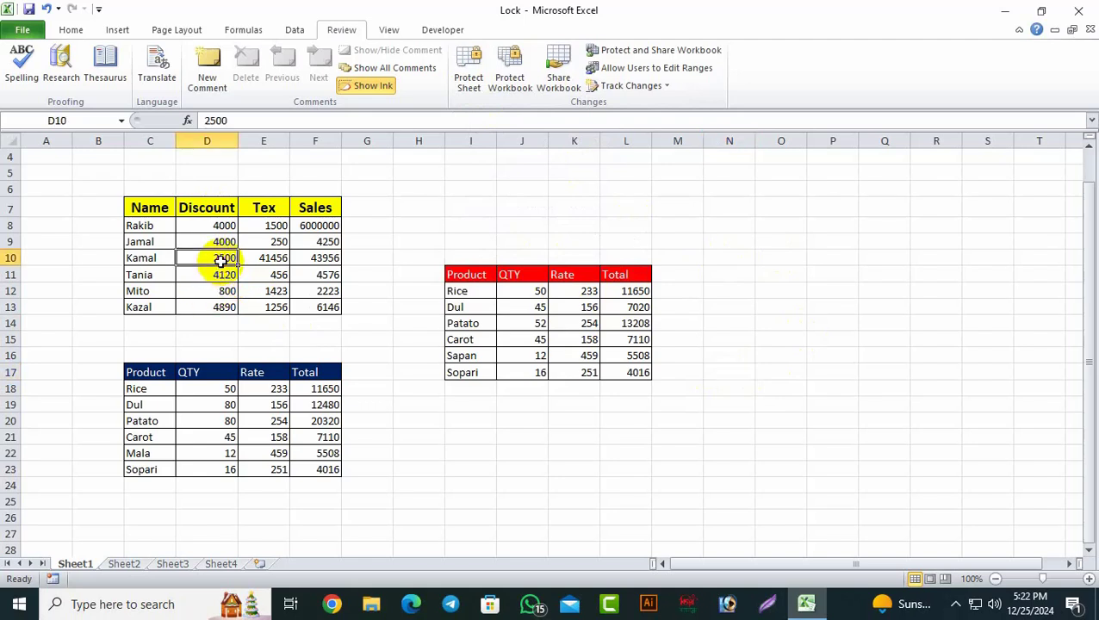
{"action": "type", "text": "35"}
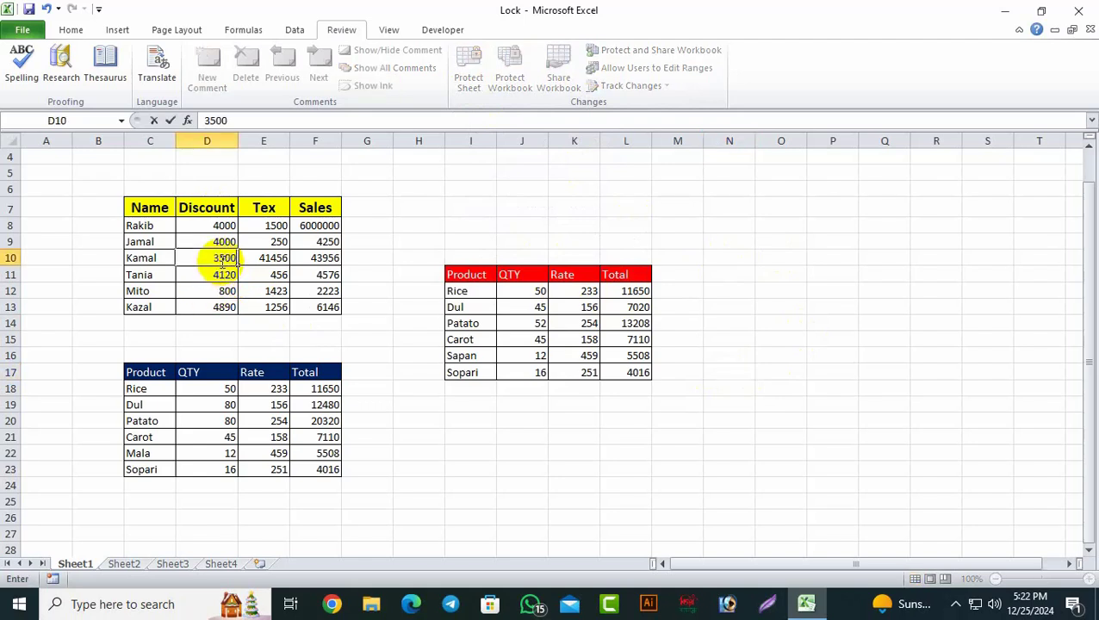
{"action": "left_click", "coordinate": [618, 452]}
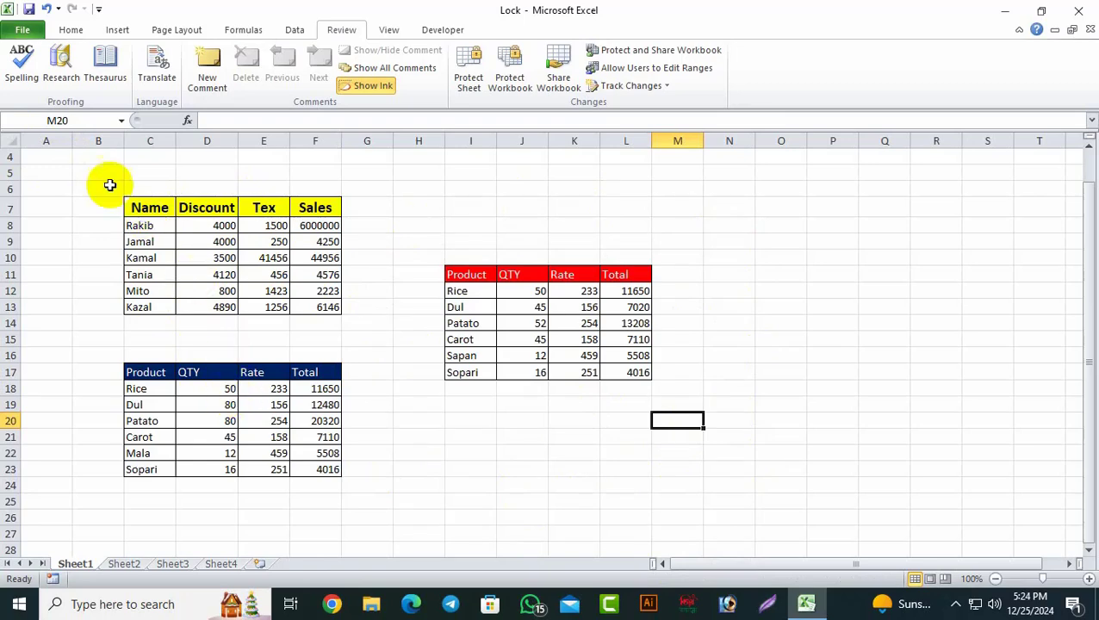
Step: Set every cell on Sheet1 to Locked
{"action": "left_click", "coordinate": [15, 143]}
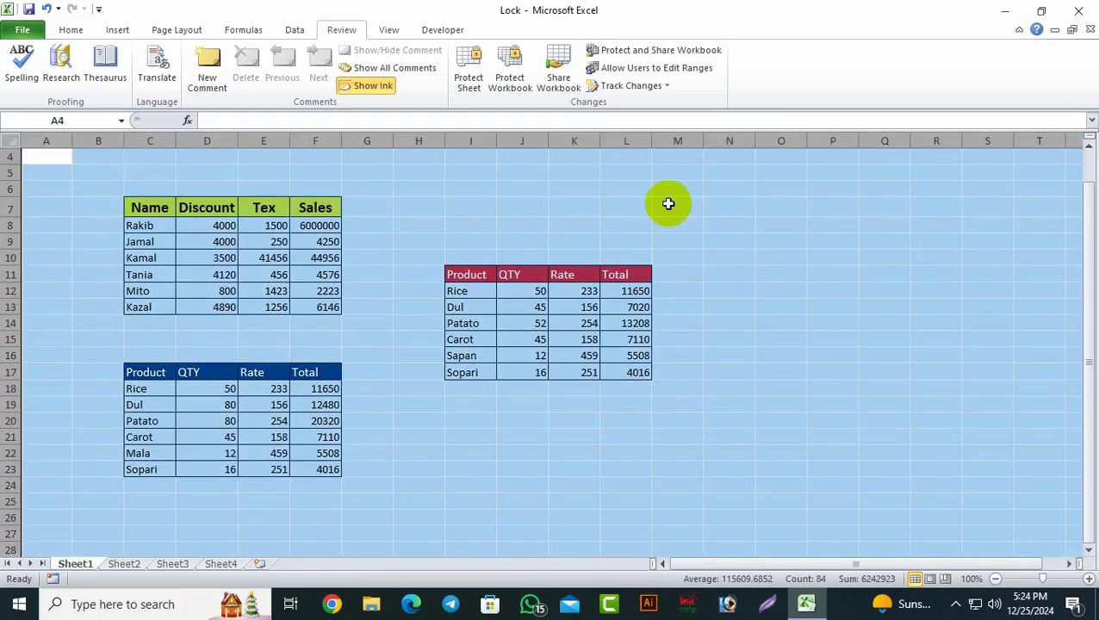
{"action": "right_click", "coordinate": [733, 220]}
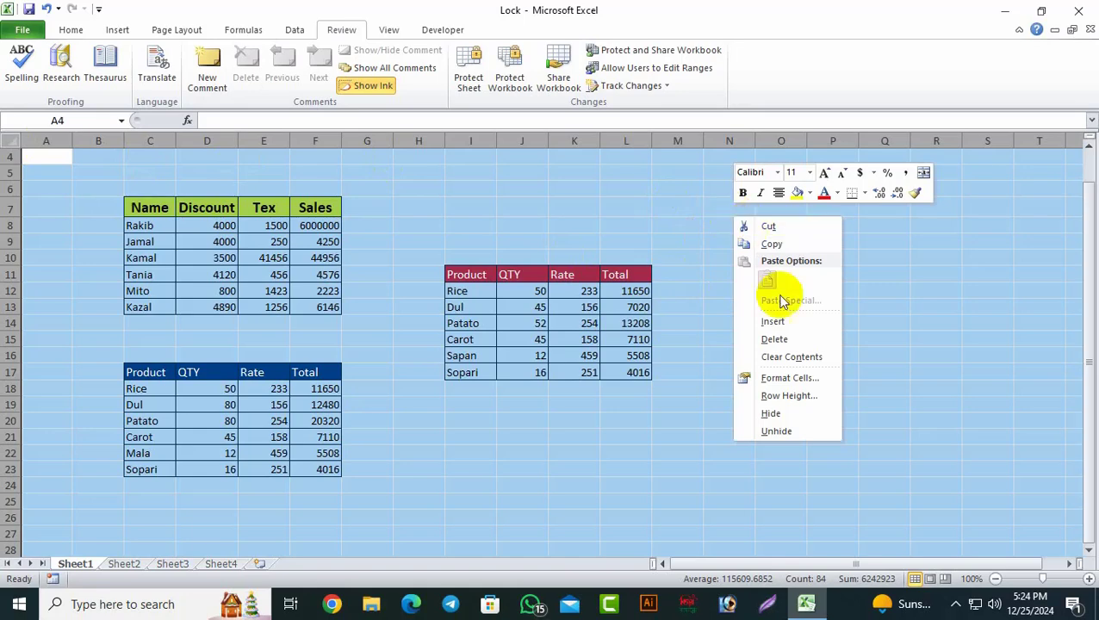
{"action": "left_click", "coordinate": [784, 380]}
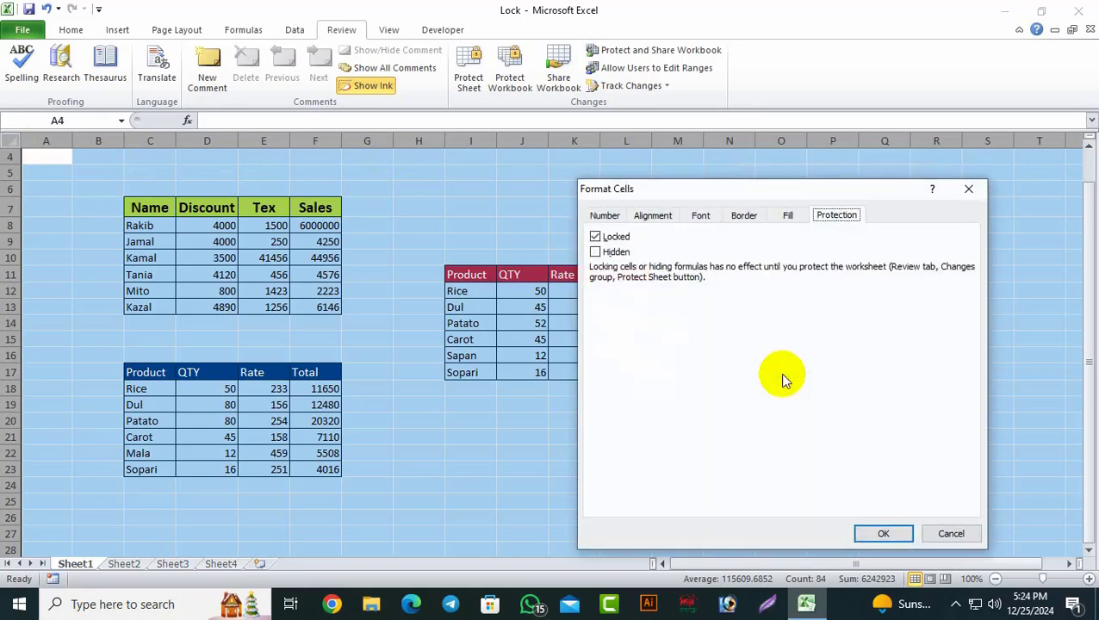
{"action": "left_click", "coordinate": [884, 534]}
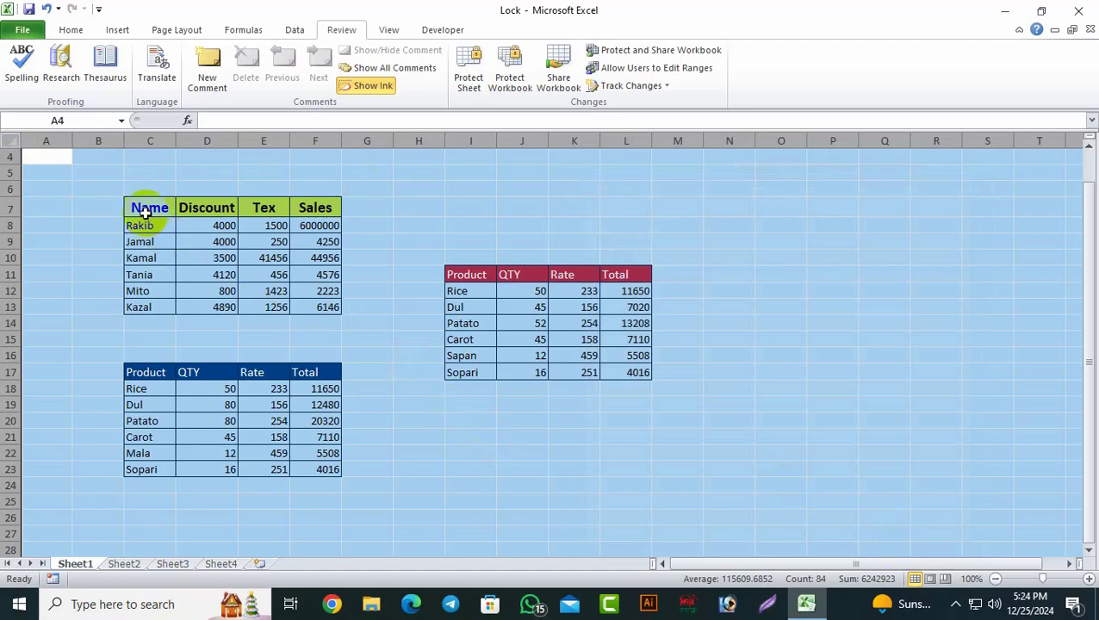
Step: Unlock the three tables C7:F13, C17:F23 and I11:L17
{"action": "left_click_drag", "start_coordinate": [142, 208], "coordinate": [323, 314]}
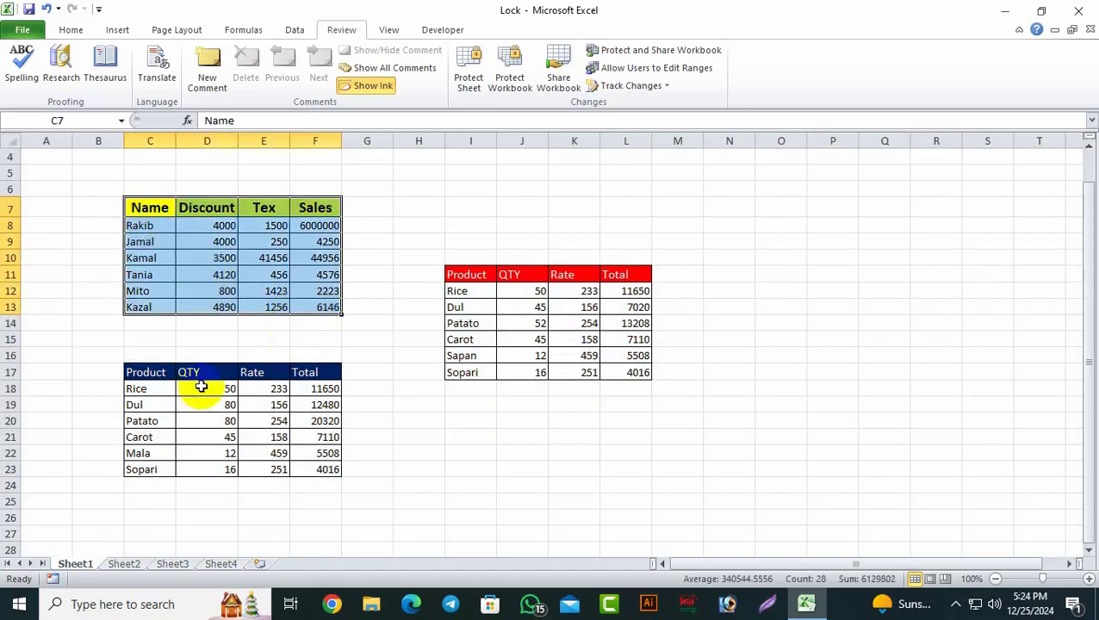
{"action": "left_click_drag", "start_coordinate": [131, 370], "coordinate": [327, 474]}
{"action": "left_click_drag", "start_coordinate": [462, 275], "coordinate": [635, 372]}
{"action": "right_click", "coordinate": [523, 302]}
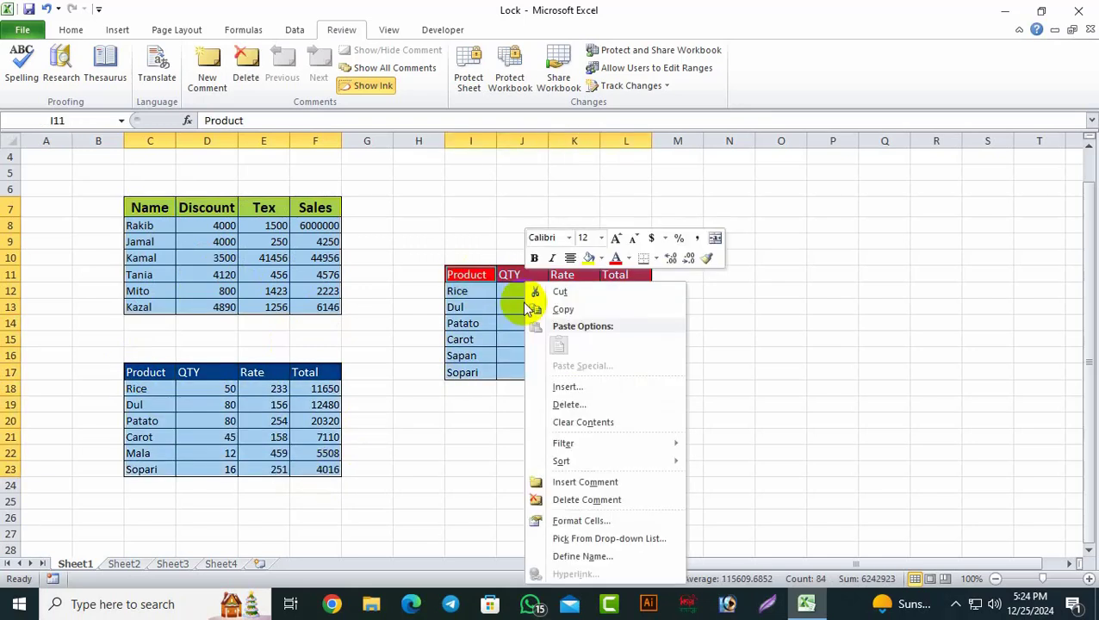
{"action": "left_click", "coordinate": [579, 521]}
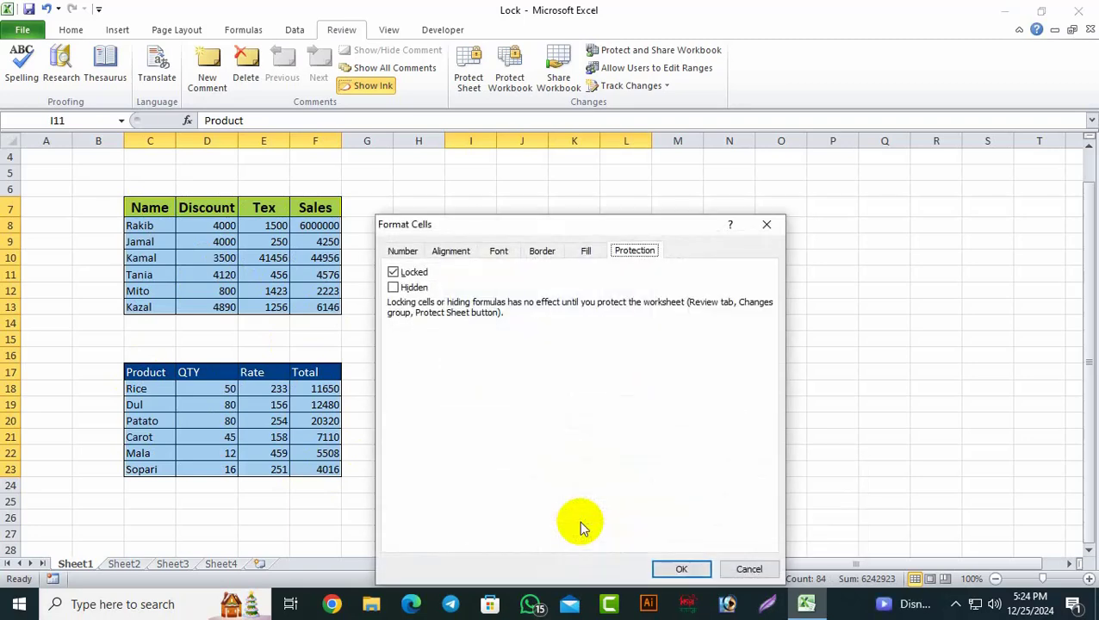
{"action": "left_click", "coordinate": [392, 272]}
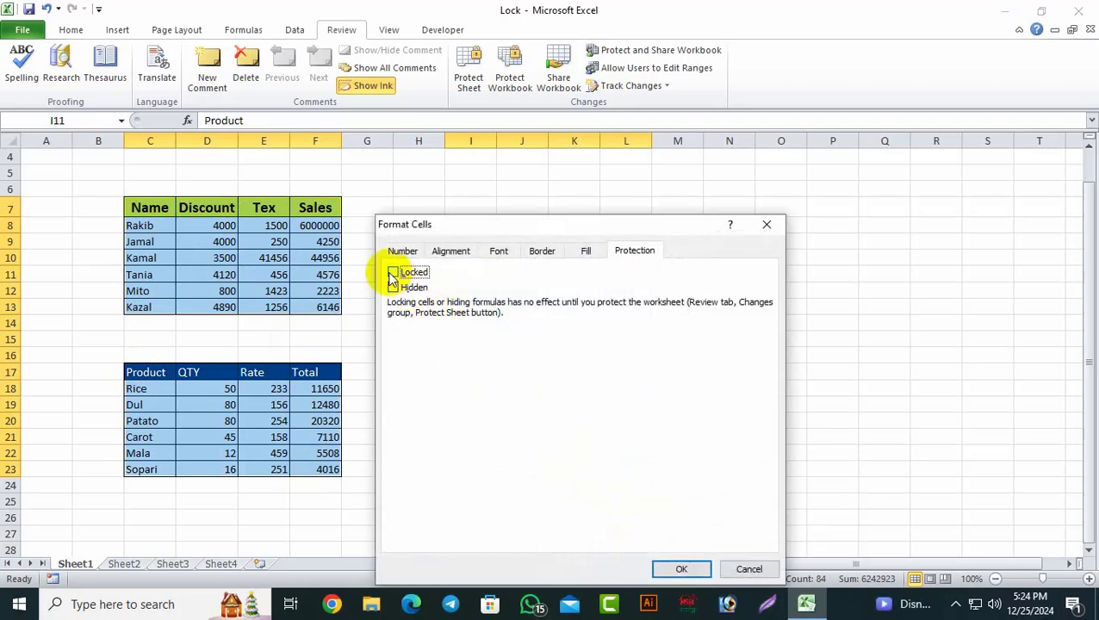
{"action": "left_click", "coordinate": [680, 569]}
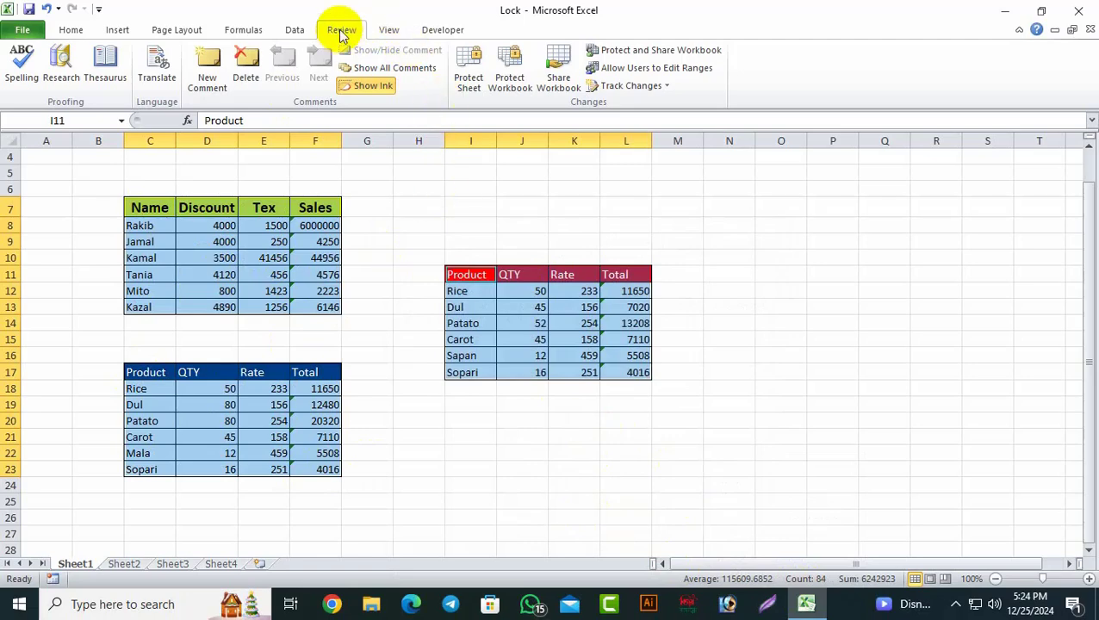
Step: Re-protect Sheet1 with the password, confirming it in Confirm Password
{"action": "left_click", "coordinate": [472, 93]}
{"action": "left_click", "coordinate": [472, 93]}
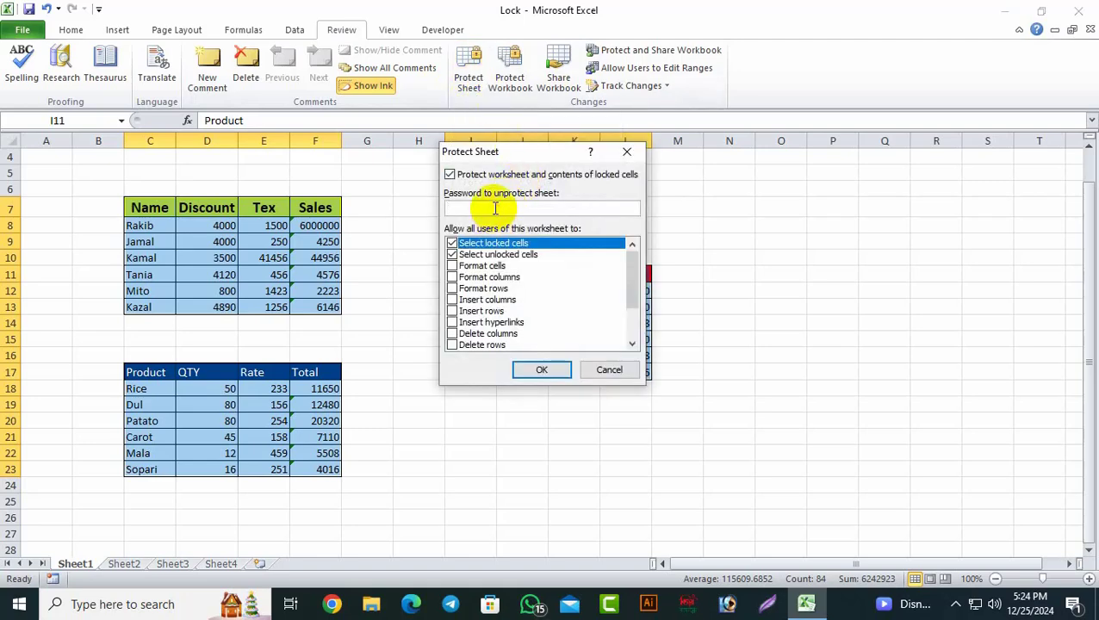
{"action": "left_click", "coordinate": [542, 370]}
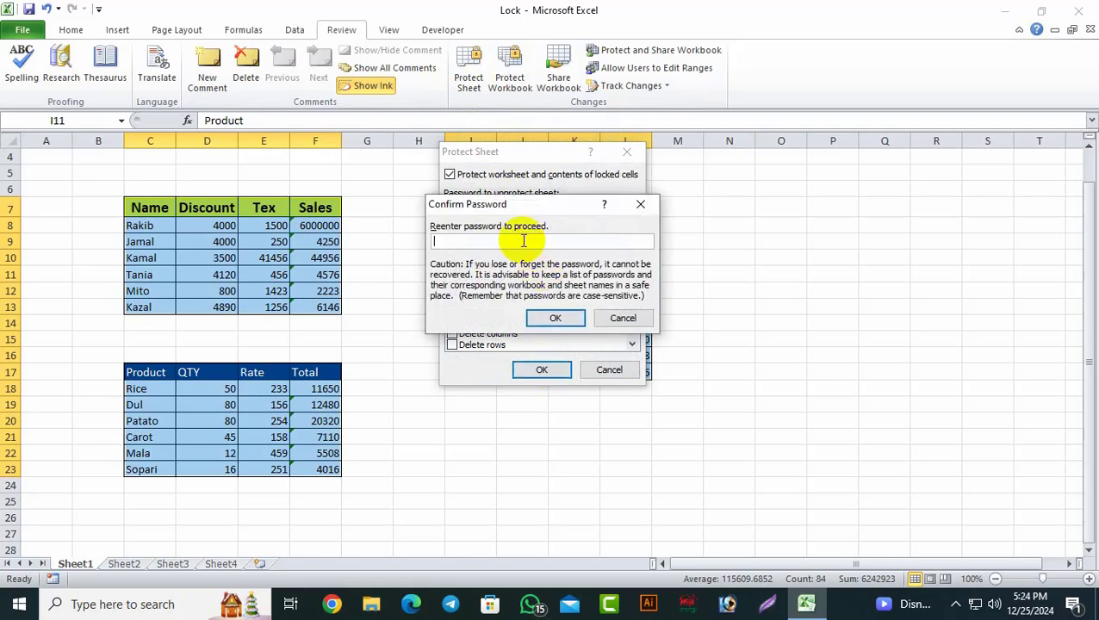
{"action": "left_click", "coordinate": [554, 318]}
{"action": "left_click", "coordinate": [681, 402]}
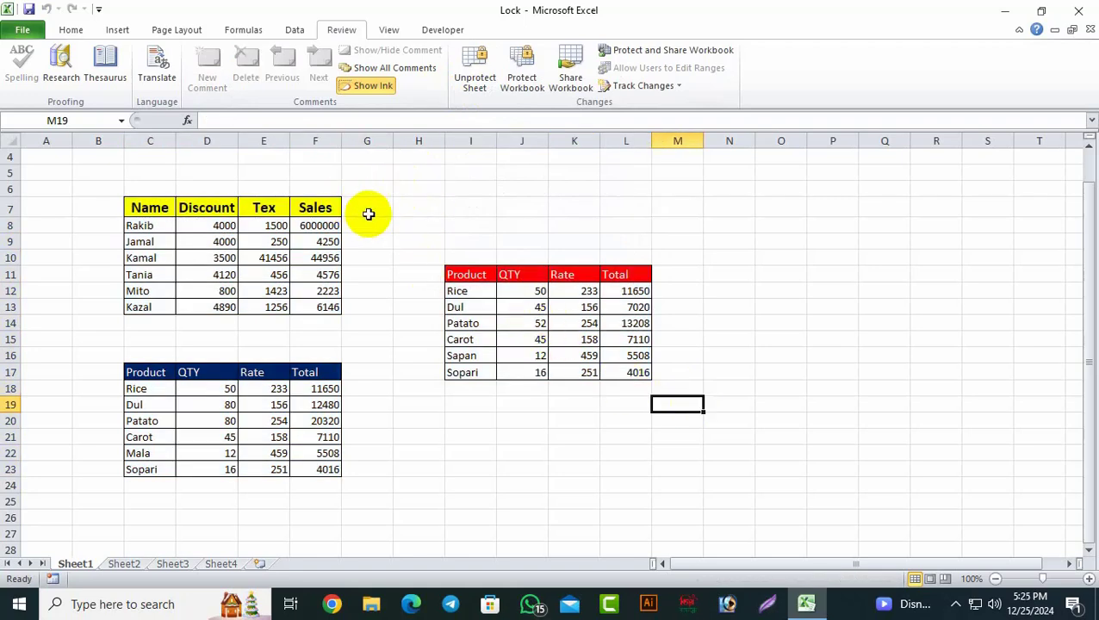
Step: Test that locked cells H7, J7 and H20 refuse edits, dismissing each warning
{"action": "left_click", "coordinate": [429, 208]}
{"action": "double_click", "coordinate": [429, 209]}
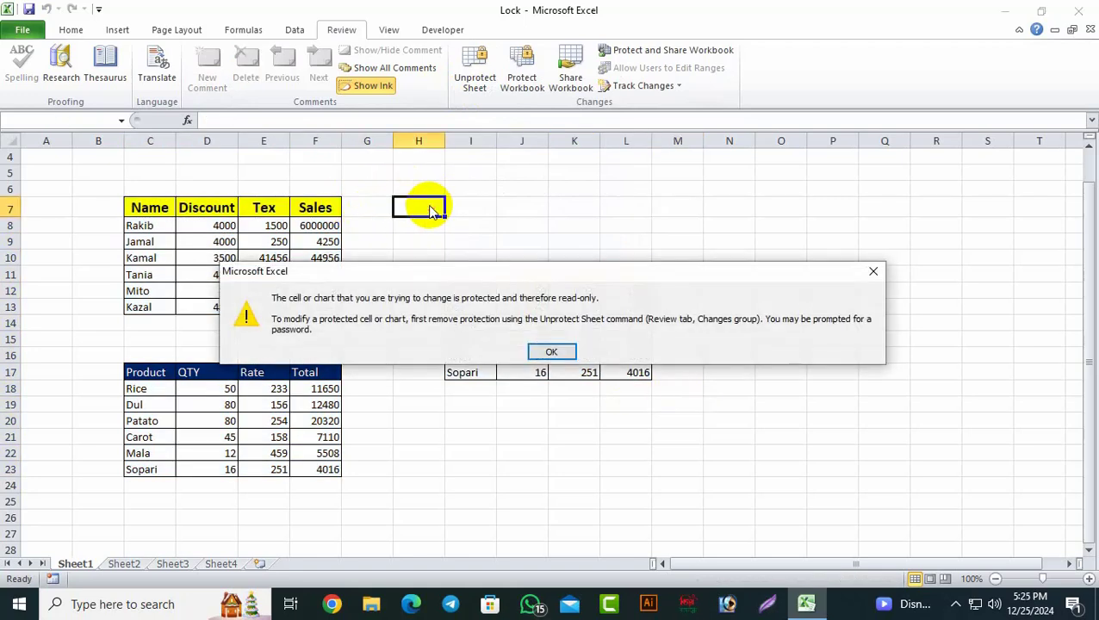
{"action": "left_click", "coordinate": [551, 351]}
{"action": "key", "text": "Tab"}
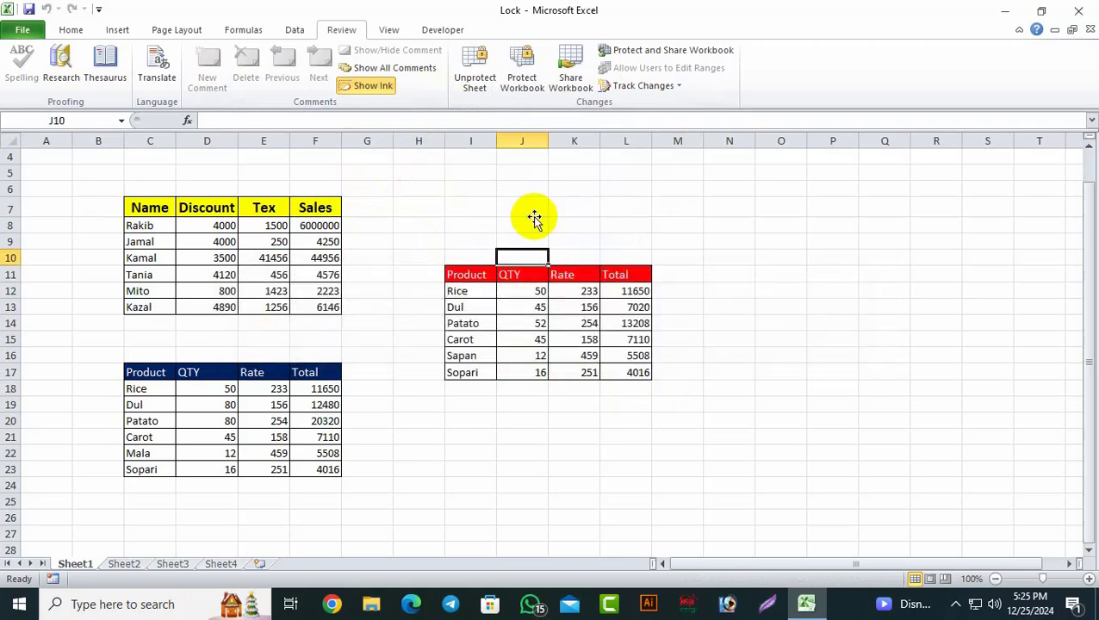
{"action": "left_click", "coordinate": [532, 209]}
{"action": "double_click", "coordinate": [528, 209]}
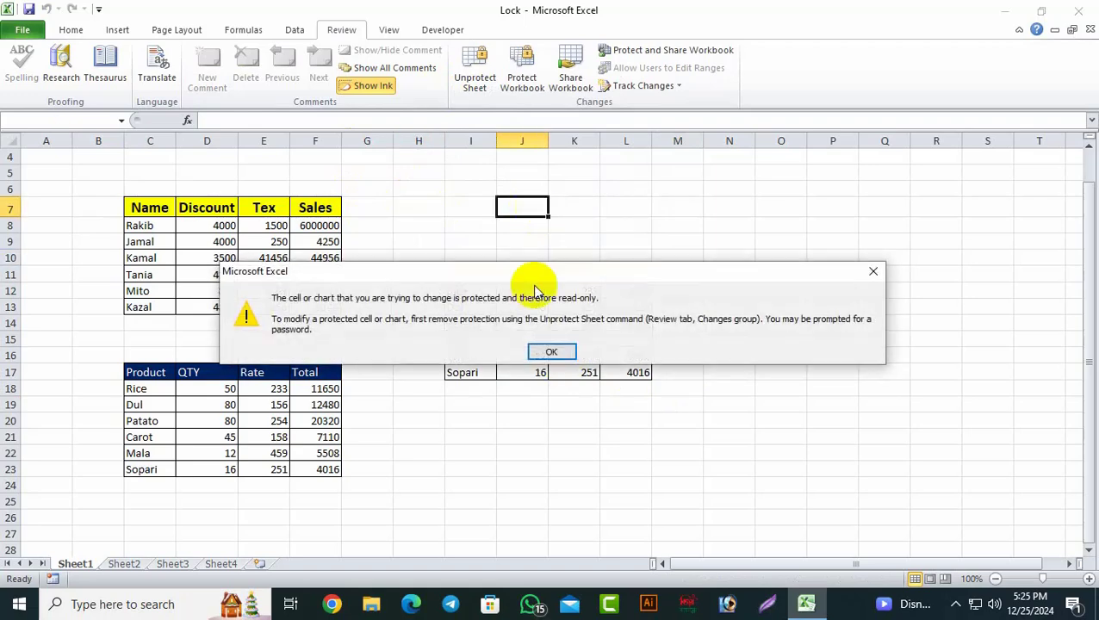
{"action": "left_click", "coordinate": [551, 352]}
{"action": "left_click", "coordinate": [441, 422]}
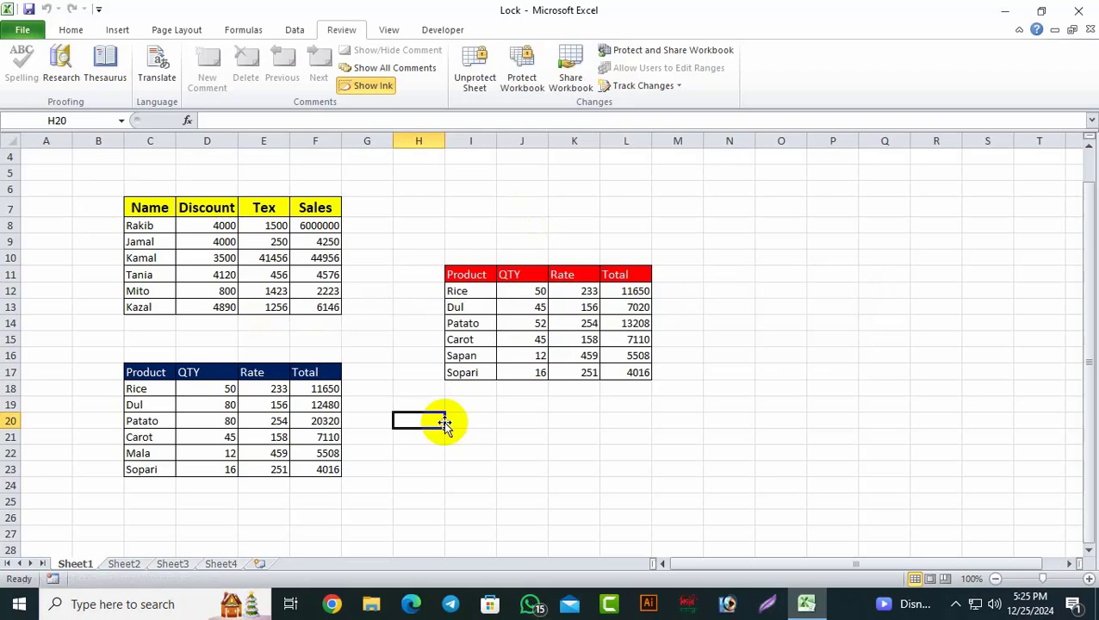
{"action": "double_click", "coordinate": [439, 422]}
{"action": "left_click", "coordinate": [554, 348]}
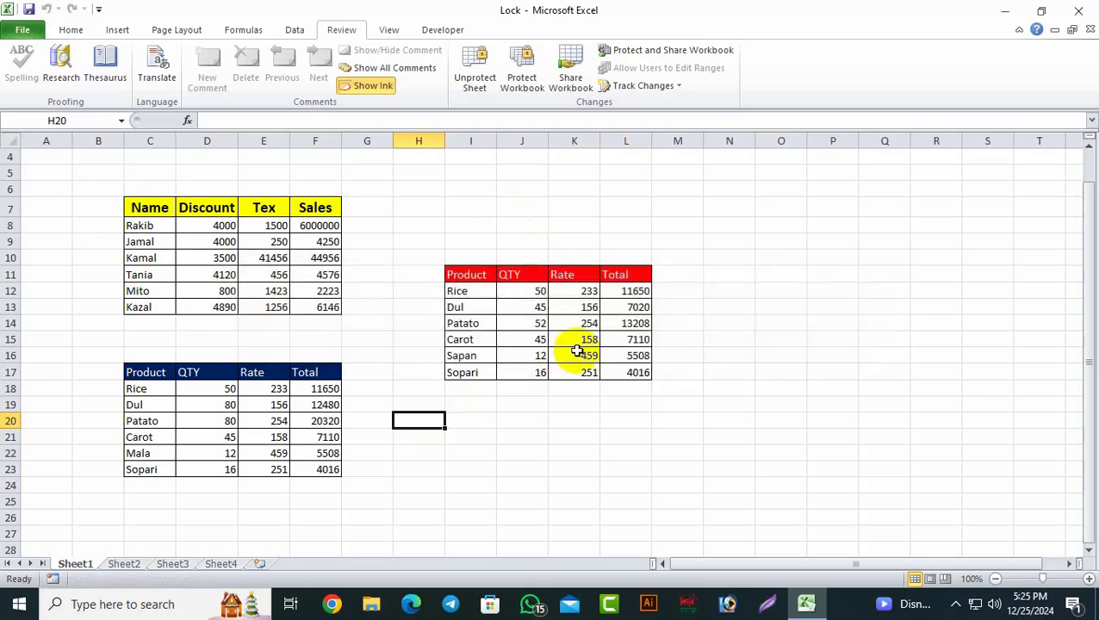
Step: Edit the unlocked tables: replace the name in C9, E11 to 500, D18 to 100
{"action": "left_click", "coordinate": [152, 242]}
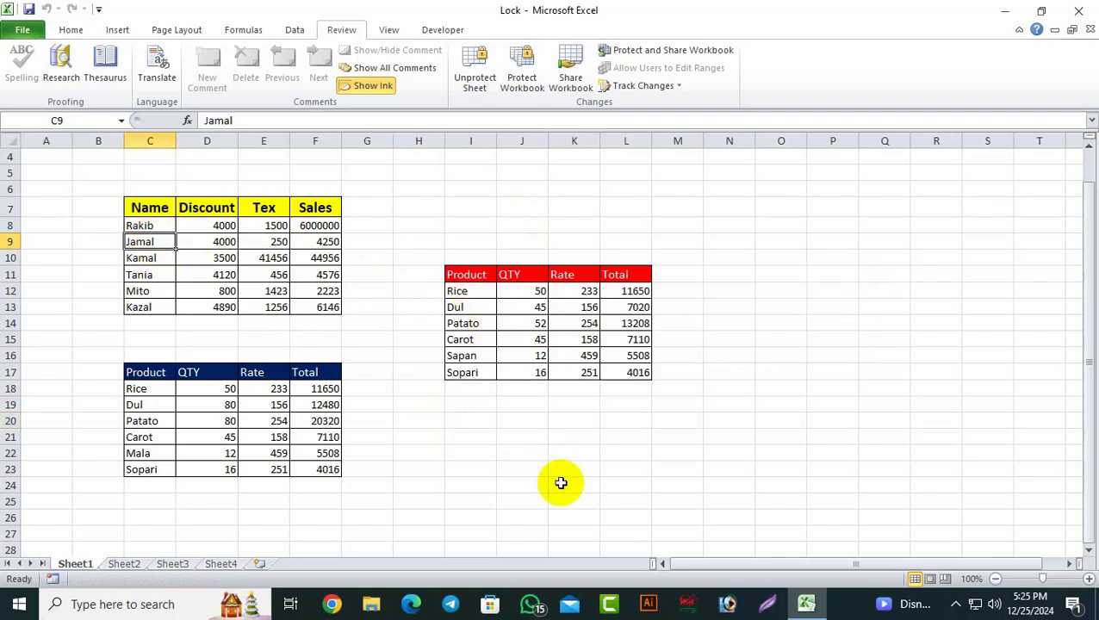
{"action": "type", "text": "K"}
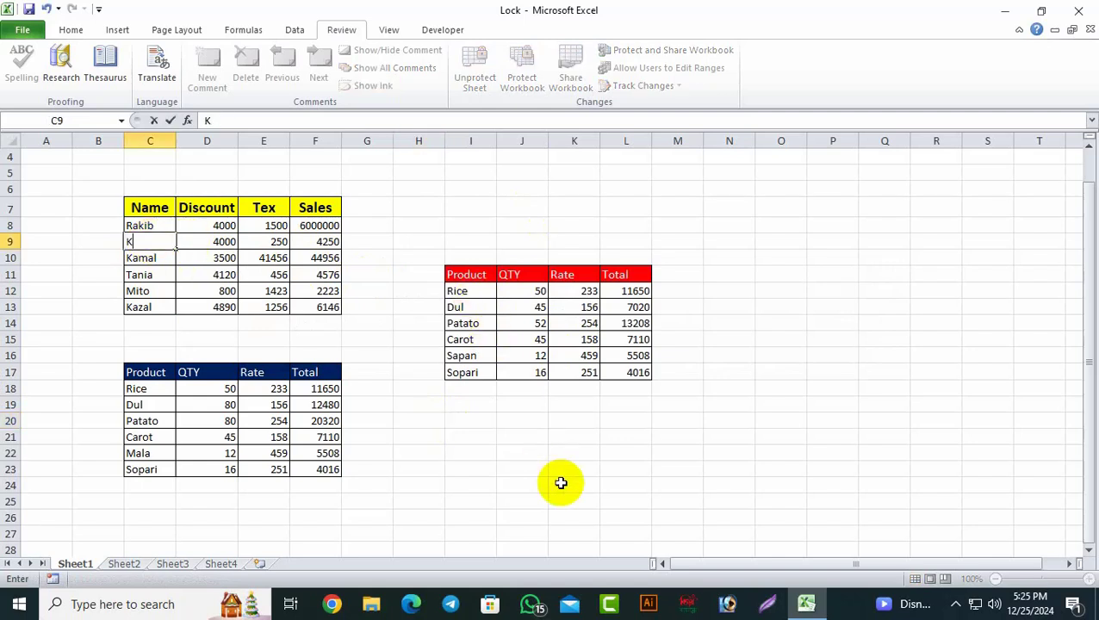
{"action": "type", "text": "amal"}
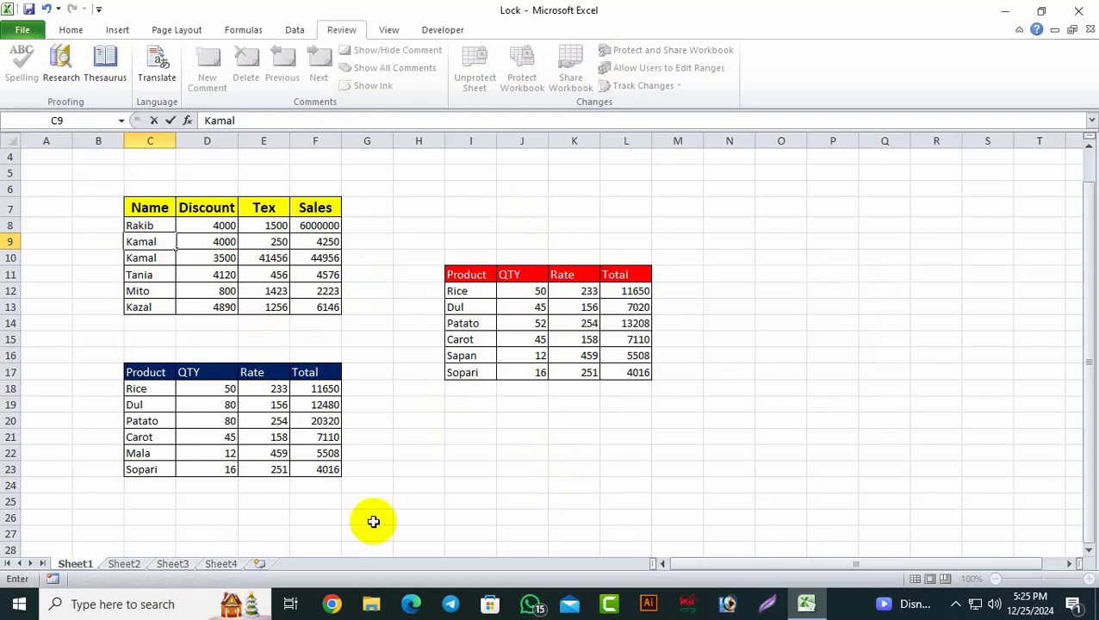
{"action": "left_click", "coordinate": [491, 468]}
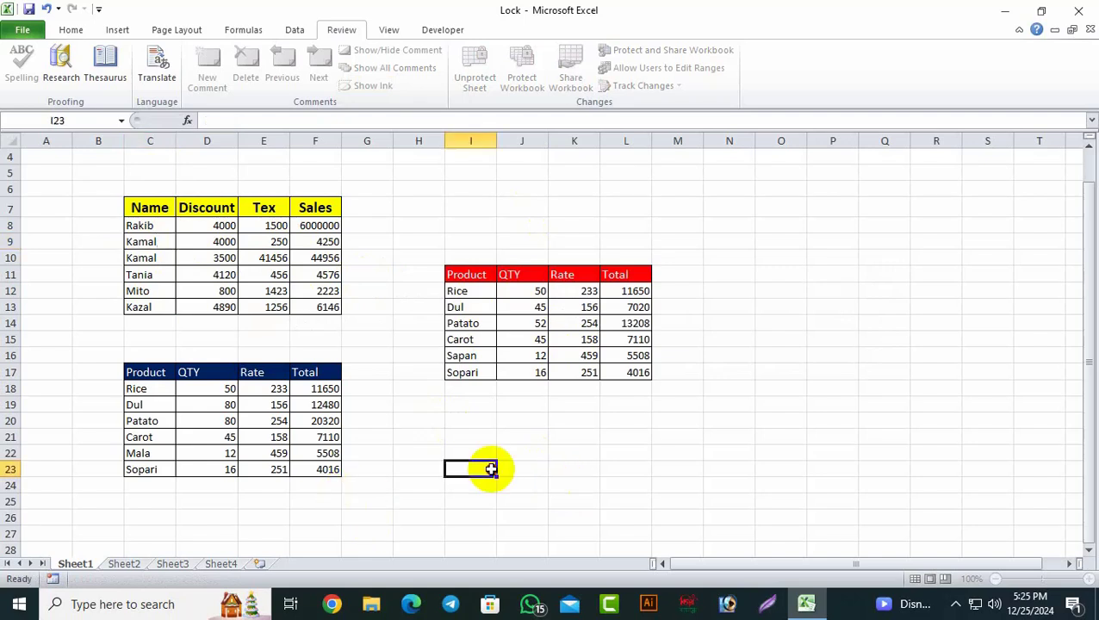
{"action": "left_click", "coordinate": [276, 275]}
{"action": "type", "text": "5"}
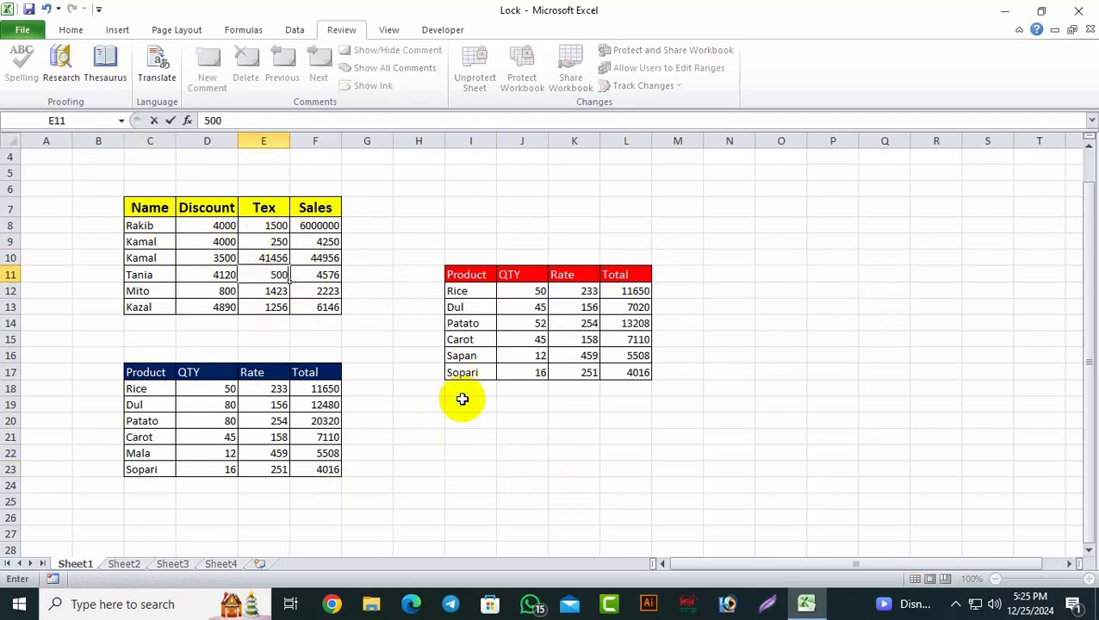
{"action": "type", "text": "00"}
{"action": "left_click", "coordinate": [463, 401]}
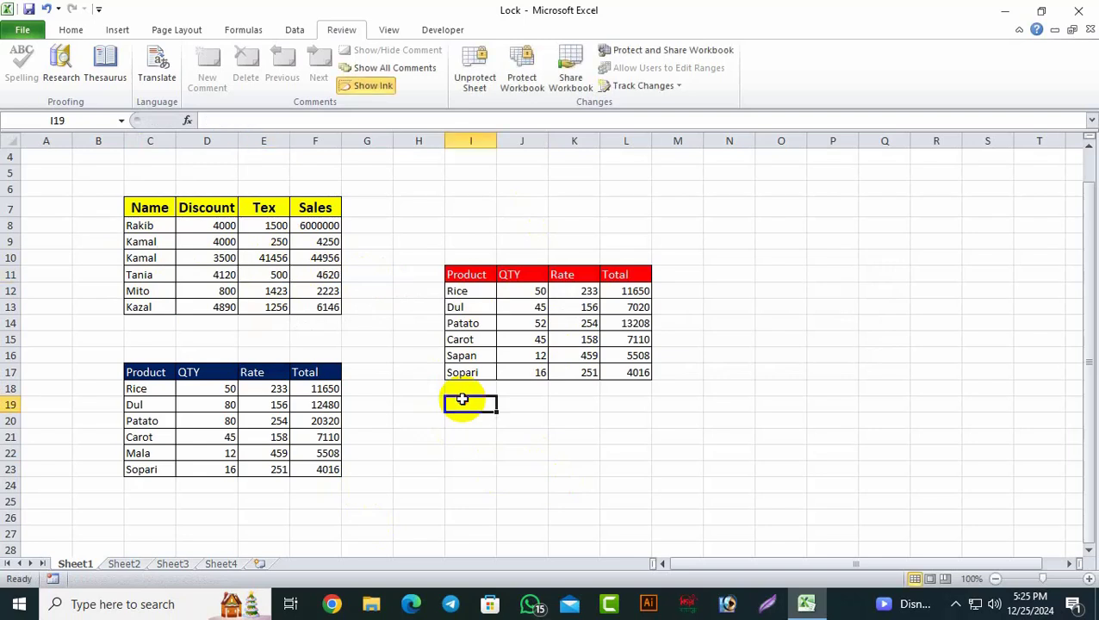
{"action": "left_click", "coordinate": [224, 389]}
{"action": "type", "text": "100"}
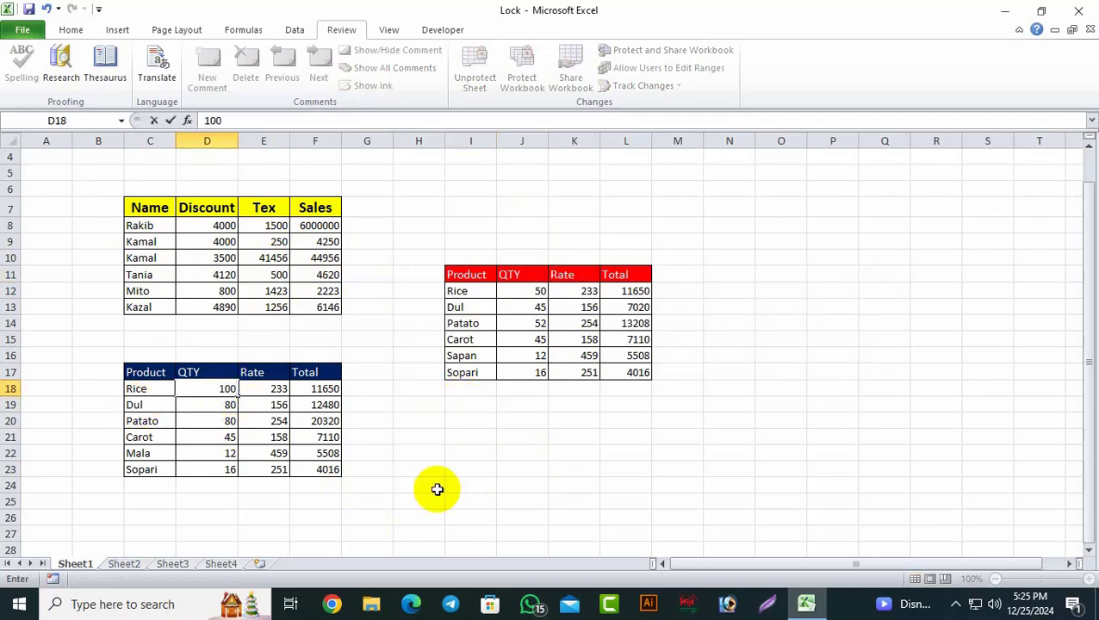
{"action": "left_click", "coordinate": [436, 488]}
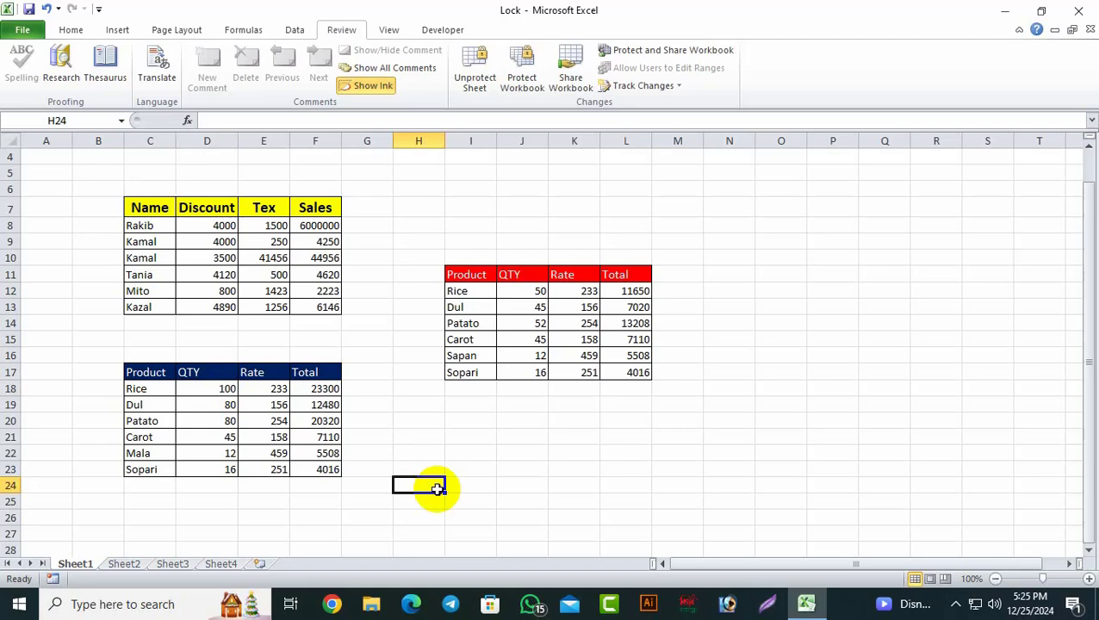
Step: Confirm locked cells D24 and H22 still refuse edits
{"action": "double_click", "coordinate": [210, 488]}
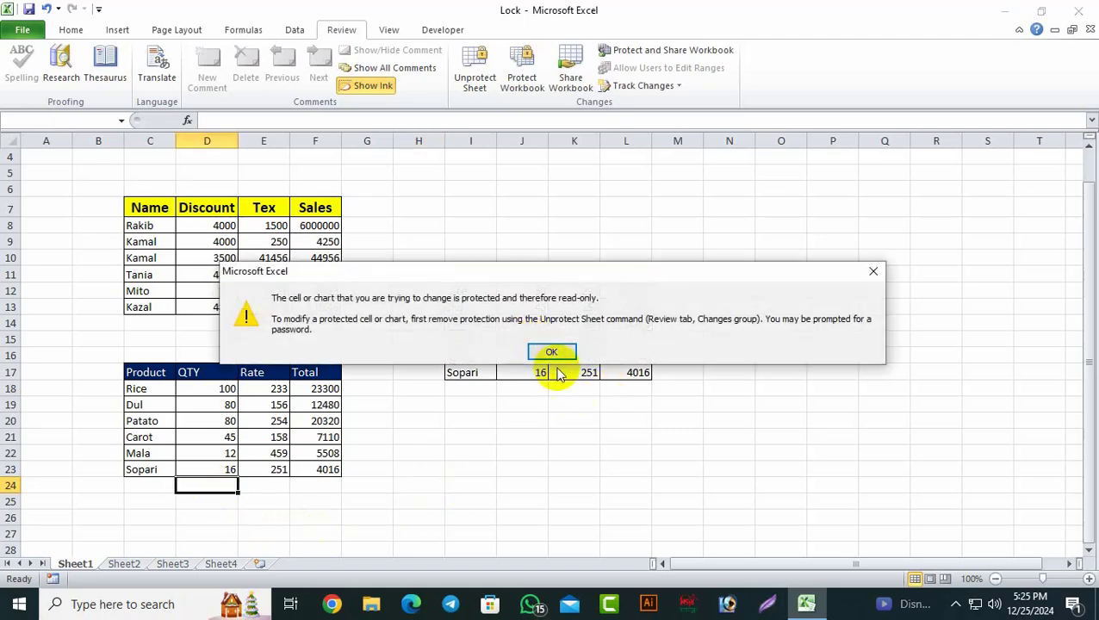
{"action": "left_click", "coordinate": [550, 352]}
{"action": "left_click", "coordinate": [416, 457]}
{"action": "double_click", "coordinate": [416, 458]}
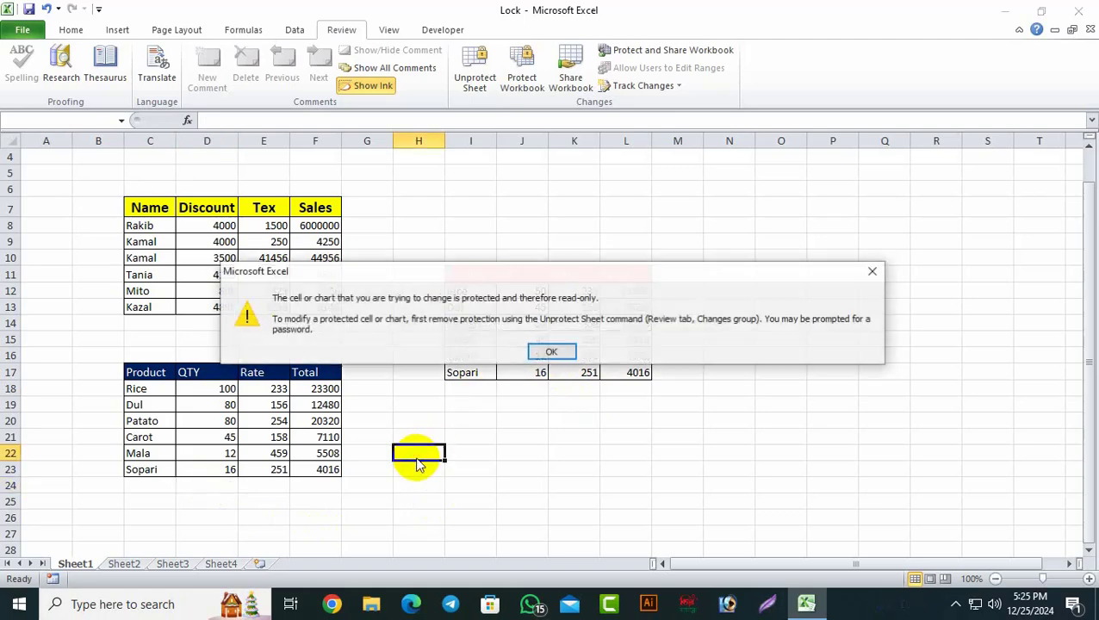
Step: Close the H22 read-only warning so Sheet1 shows the 23300 total
{"action": "left_click", "coordinate": [549, 351]}
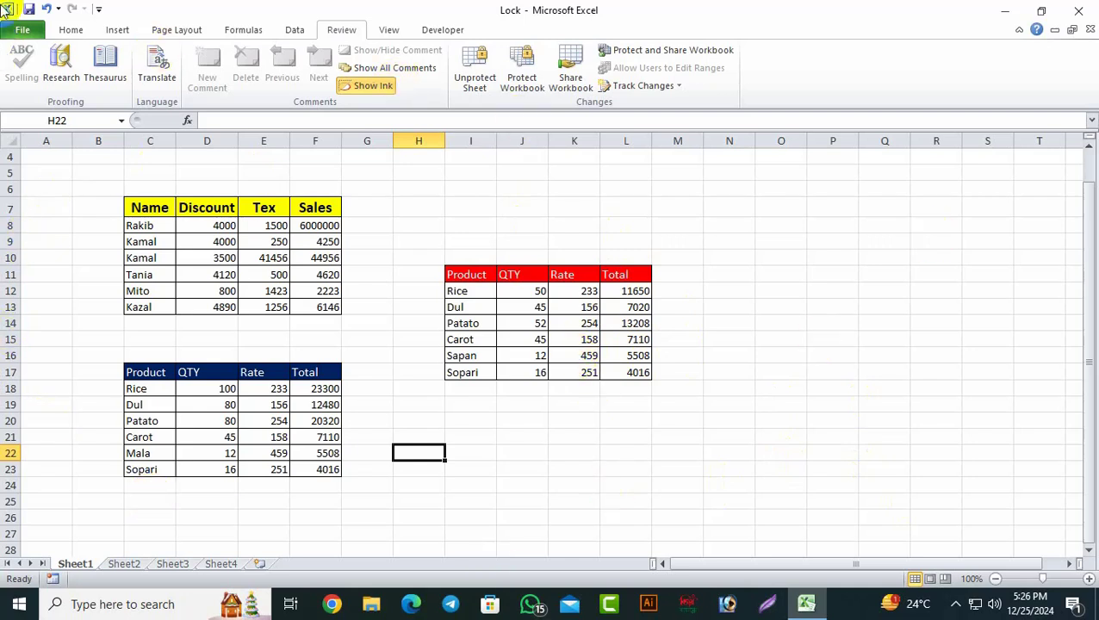
Step: Quit Excel and reopen Lock.xlsx from the desktop
{"action": "left_click", "coordinate": [1078, 12]}
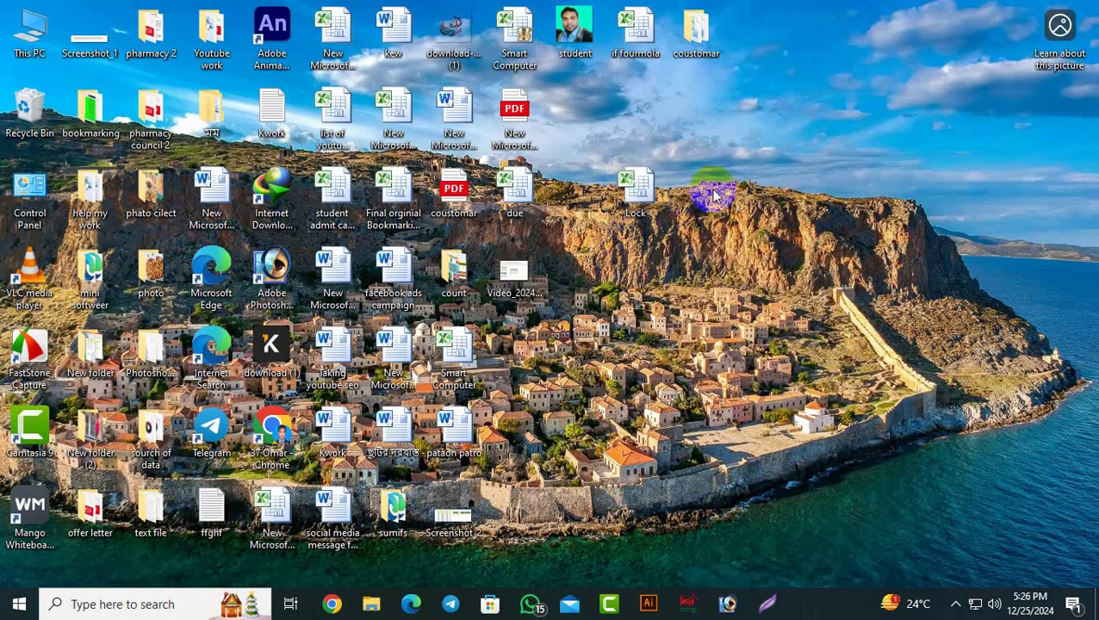
{"action": "left_click", "coordinate": [650, 186]}
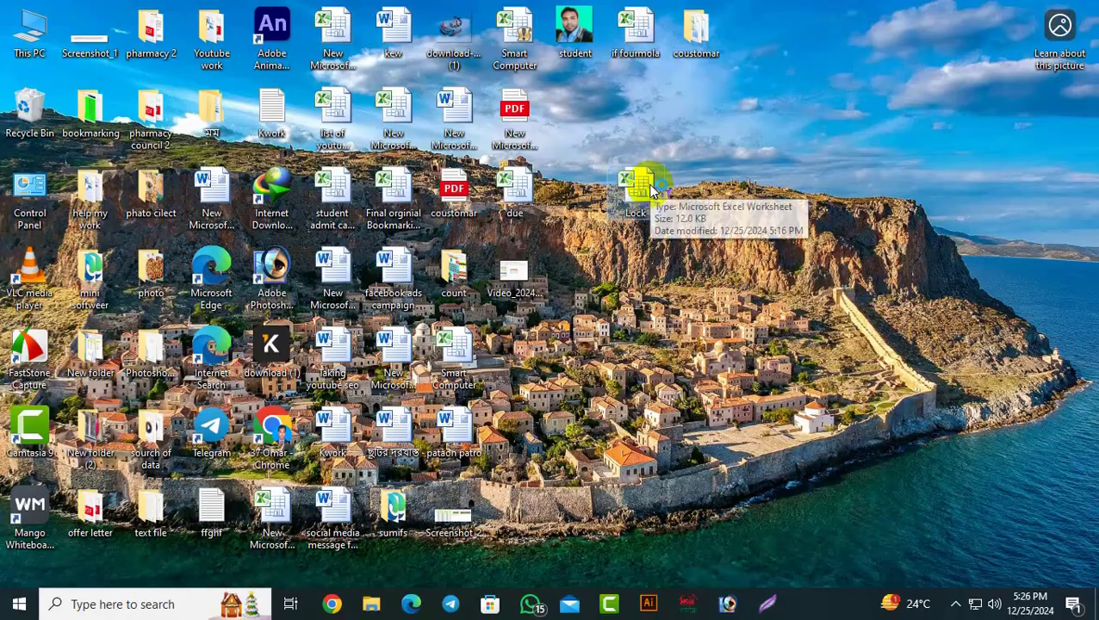
{"action": "double_click", "coordinate": [650, 187]}
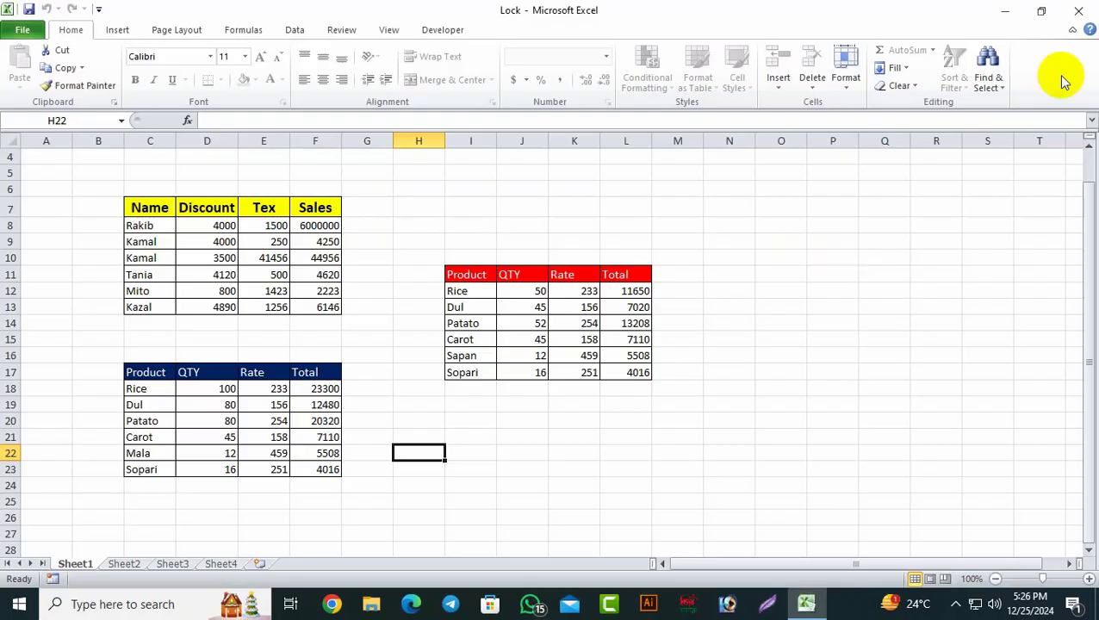
{"action": "left_click", "coordinate": [768, 447]}
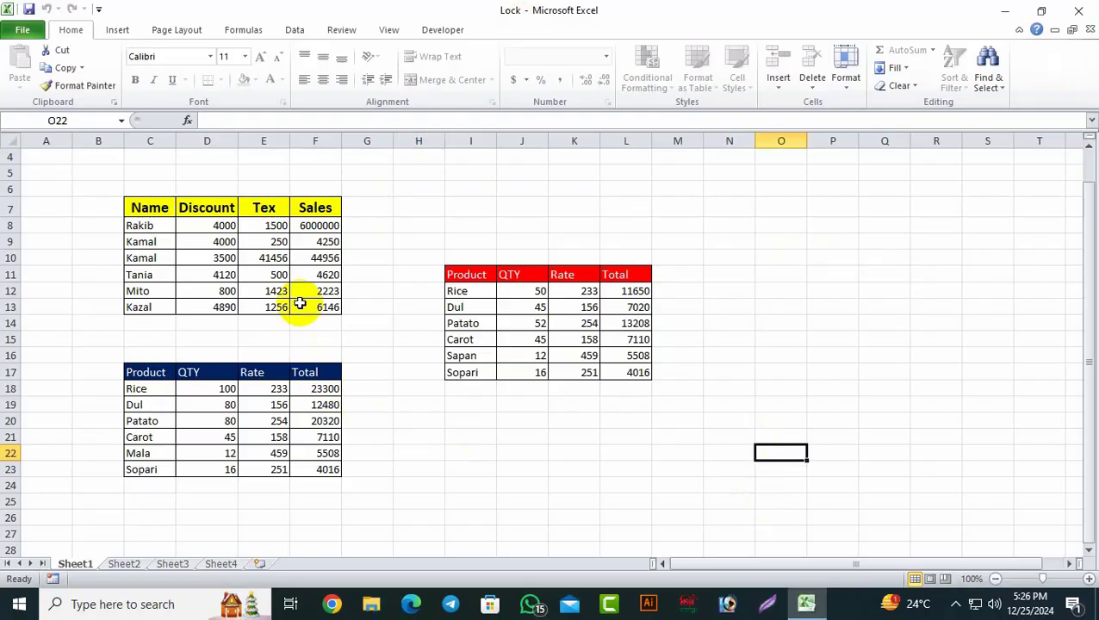
{"action": "left_click", "coordinate": [315, 276]}
{"action": "double_click", "coordinate": [315, 276]}
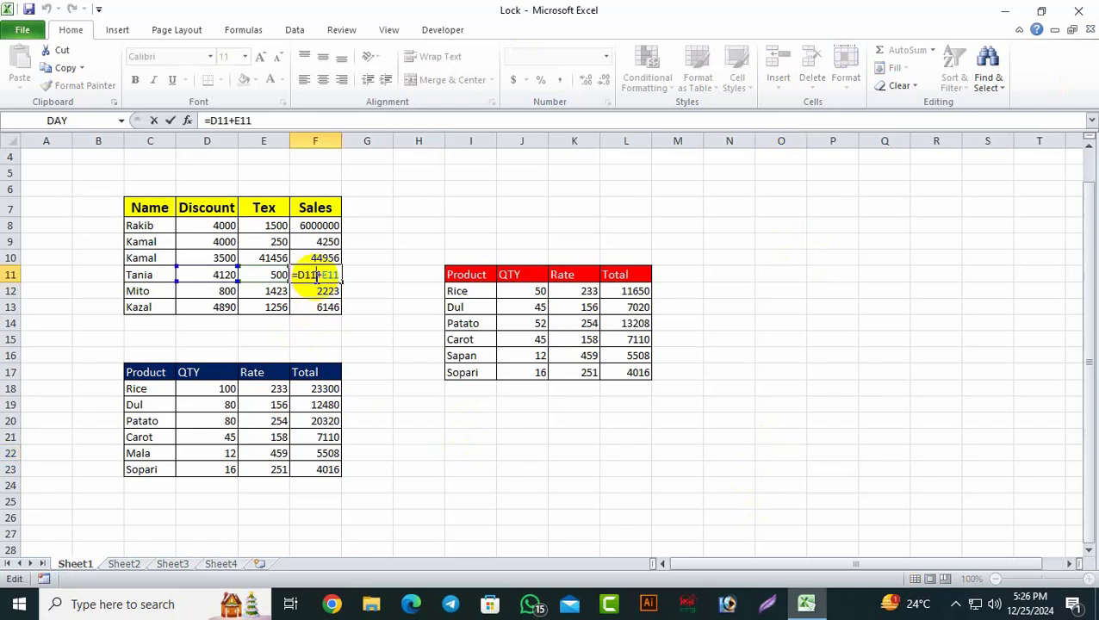
{"action": "left_click", "coordinate": [470, 435]}
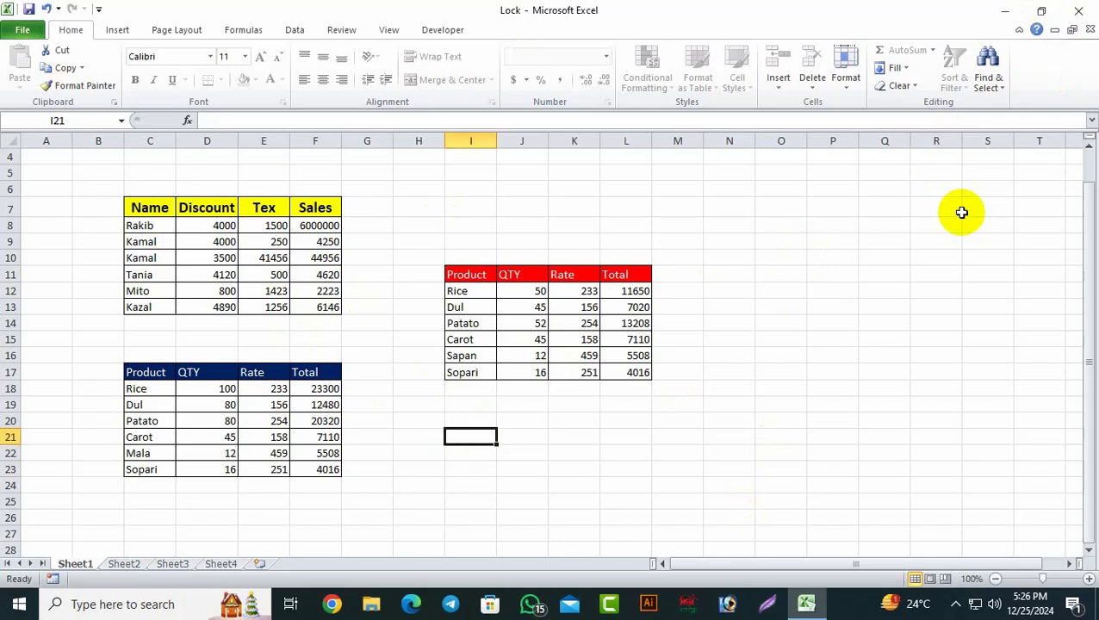
Step: Encrypt the Lock workbook with an open password via File > Info > Protect Workbook
{"action": "left_click", "coordinate": [23, 31]}
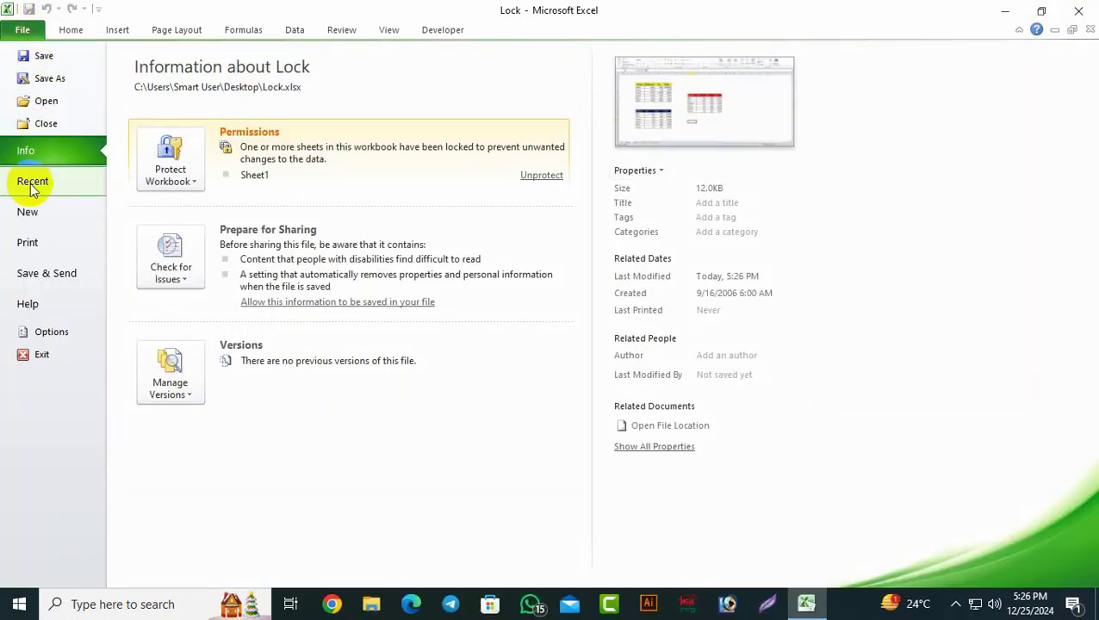
{"action": "left_click", "coordinate": [195, 186]}
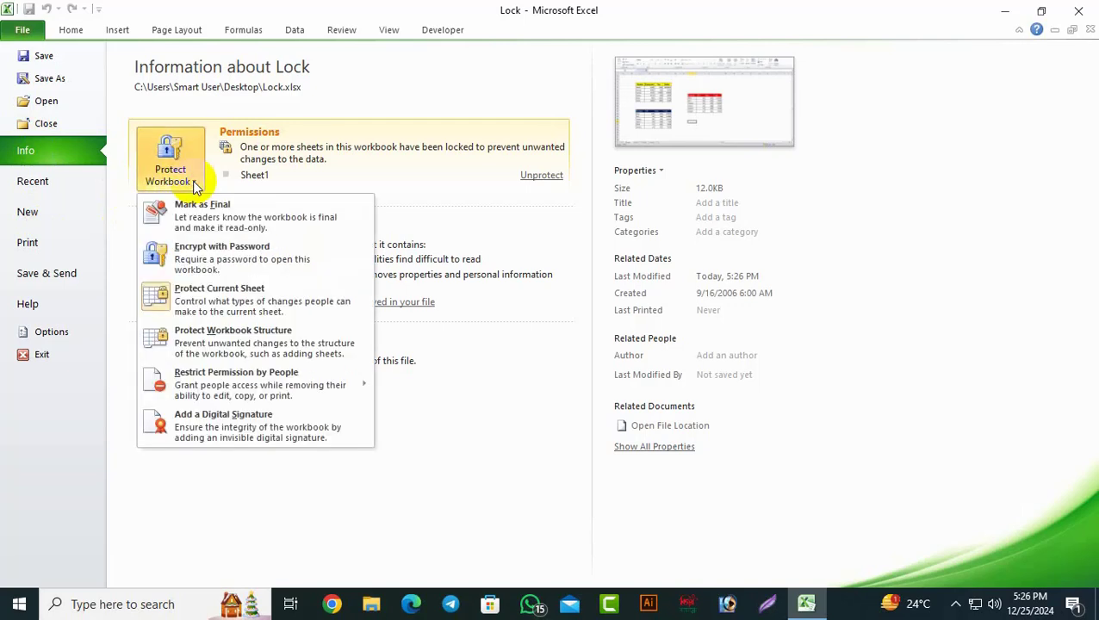
{"action": "left_click", "coordinate": [264, 259]}
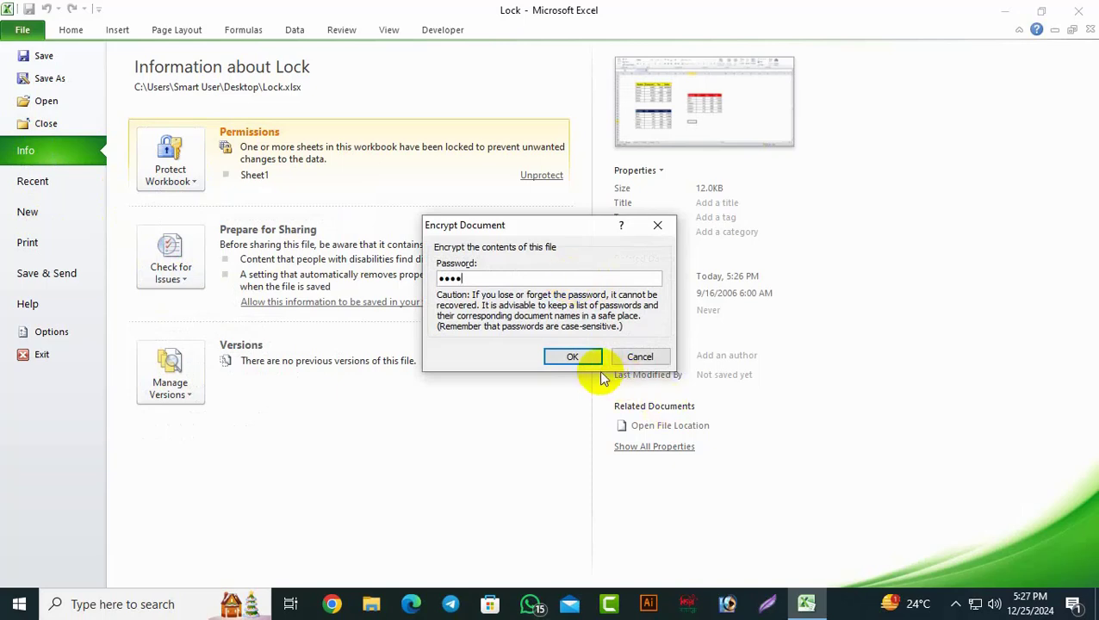
{"action": "left_click", "coordinate": [572, 357]}
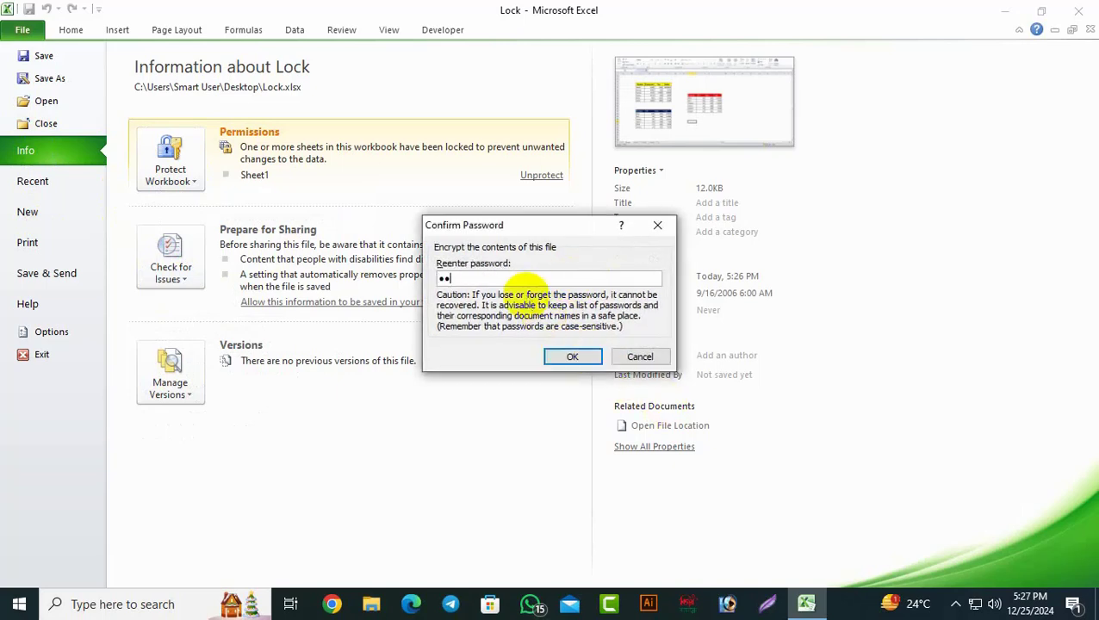
{"action": "left_click", "coordinate": [566, 354]}
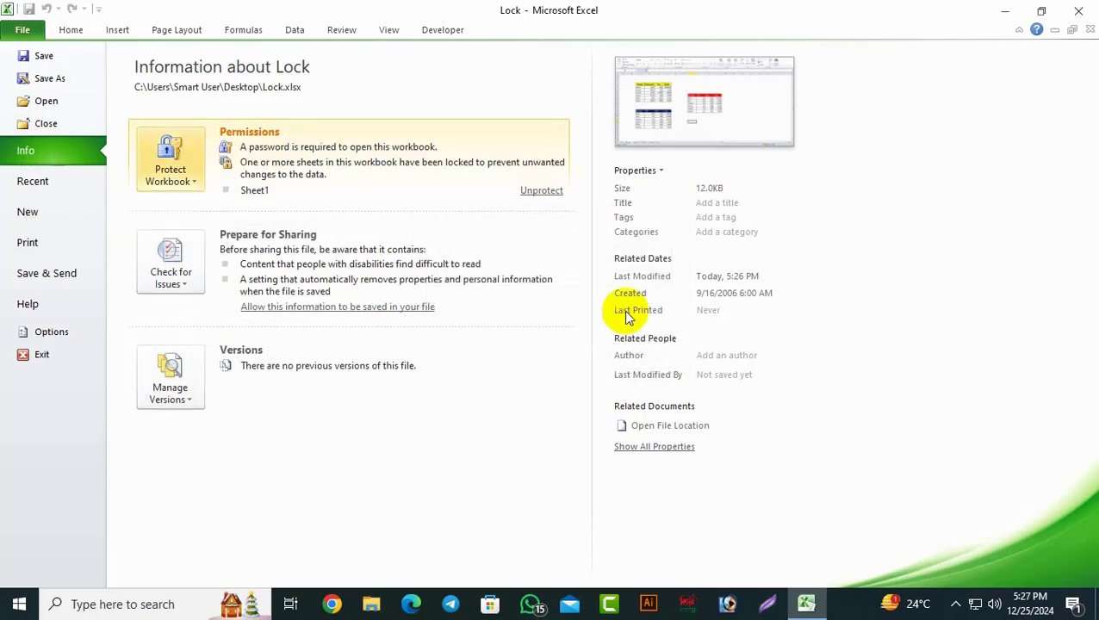
Step: Save the password-protected Lock workbook
{"action": "left_click", "coordinate": [19, 32]}
{"action": "left_click", "coordinate": [19, 35]}
{"action": "left_click", "coordinate": [42, 54]}
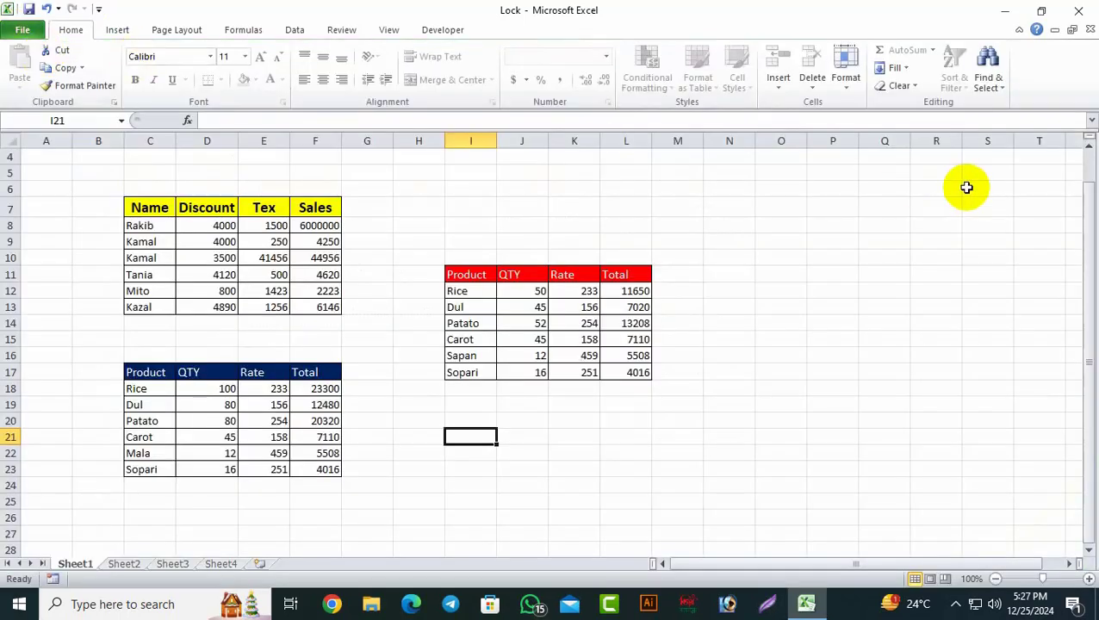
Step: Quit Excel, reopen Lock.xlsx from the desktop with its open password, and maximize the window
{"action": "left_click", "coordinate": [1077, 10]}
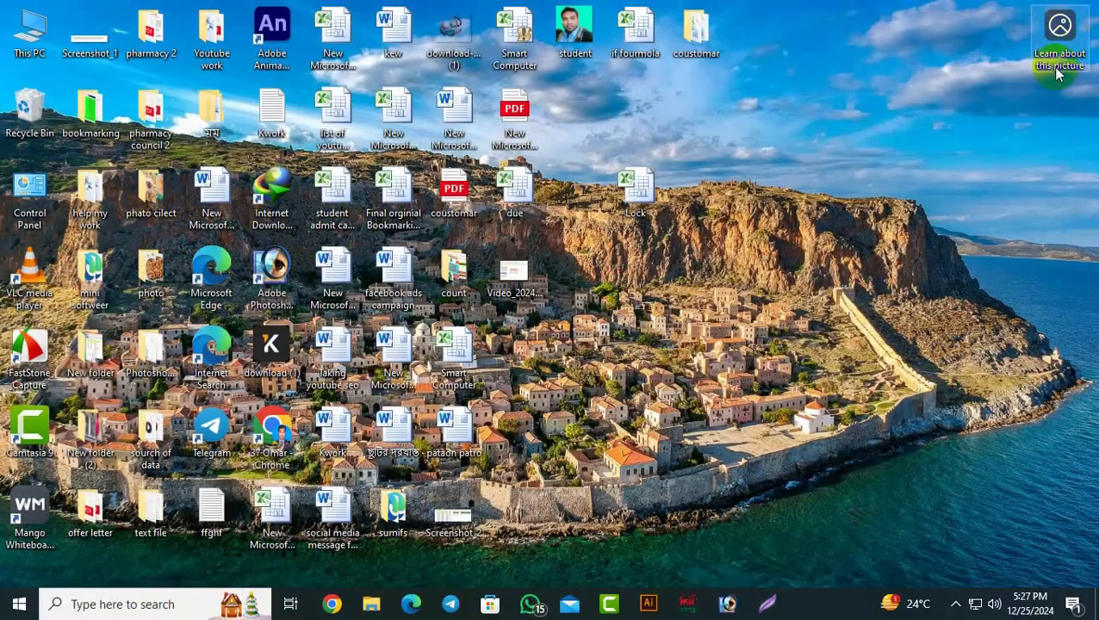
{"action": "left_click", "coordinate": [646, 197]}
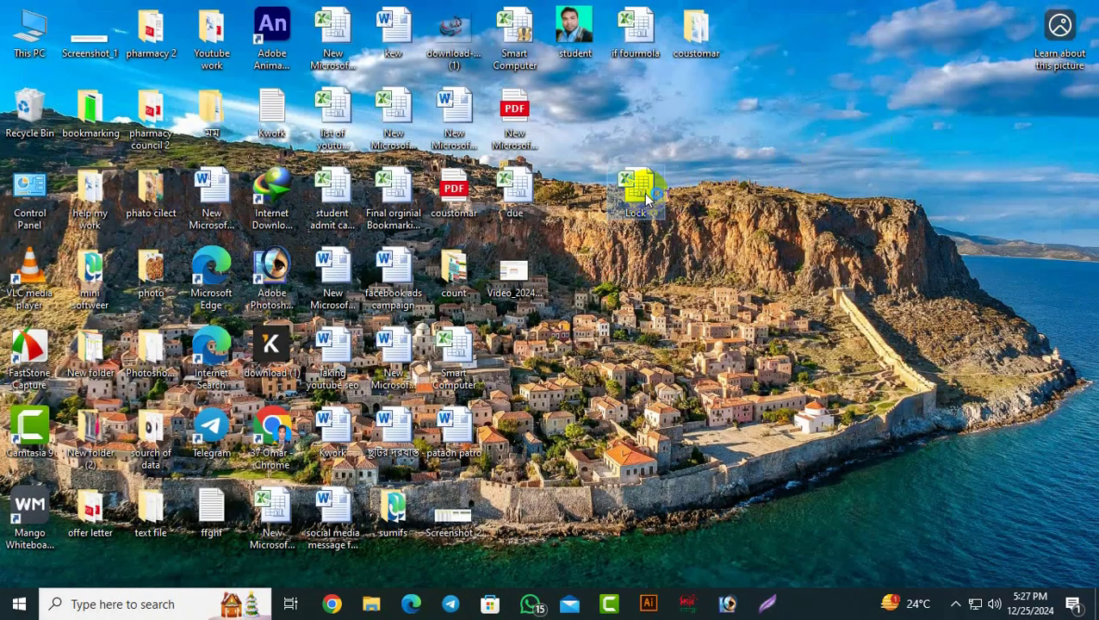
{"action": "double_click", "coordinate": [646, 196]}
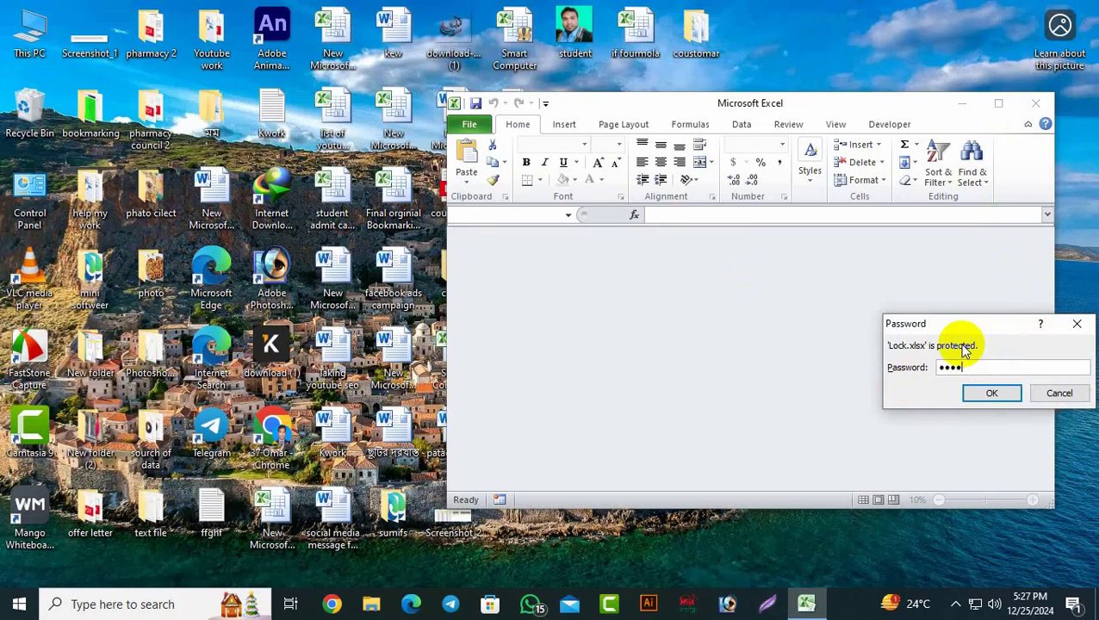
{"action": "left_click", "coordinate": [989, 393]}
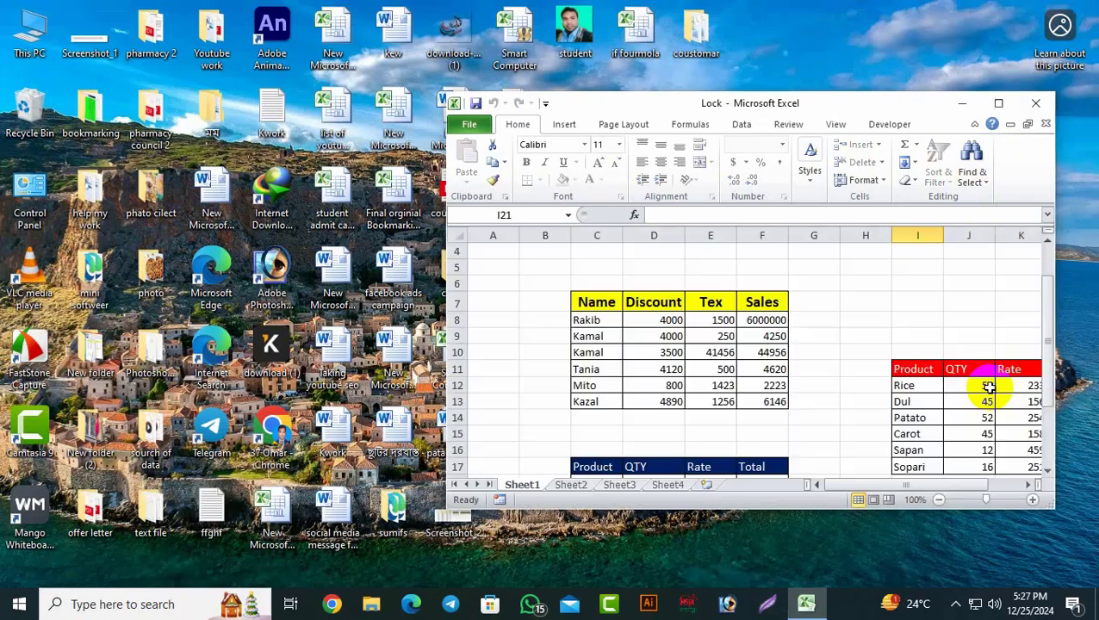
{"action": "left_click", "coordinate": [999, 103]}
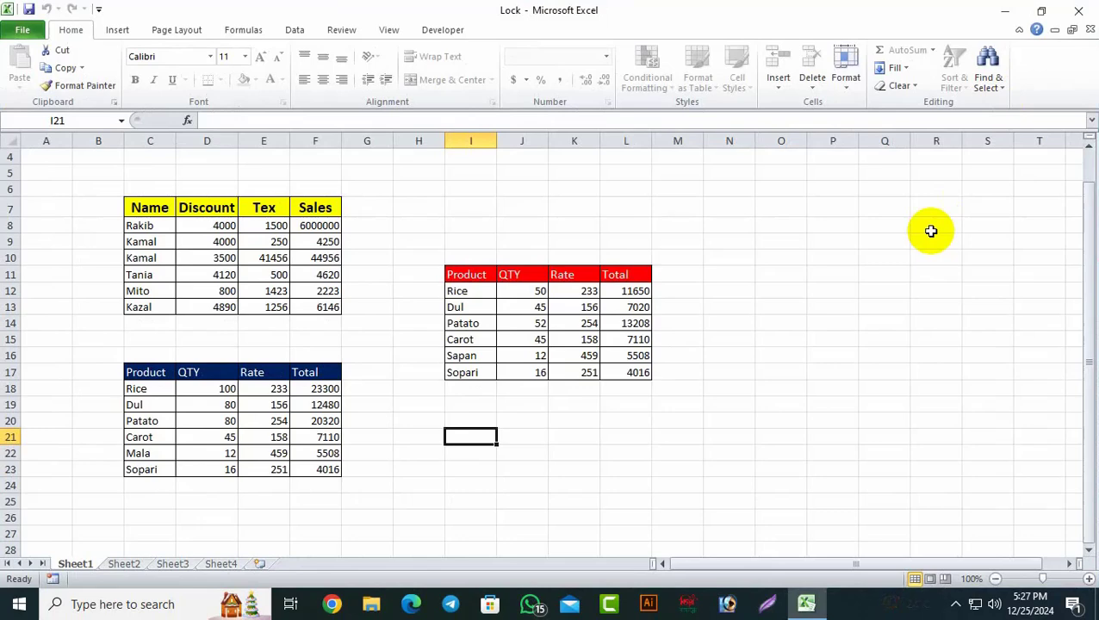
Step: Clear the open password under Protect Workbook > Encrypt with Password and save Lock.xlsx
{"action": "left_click", "coordinate": [31, 30]}
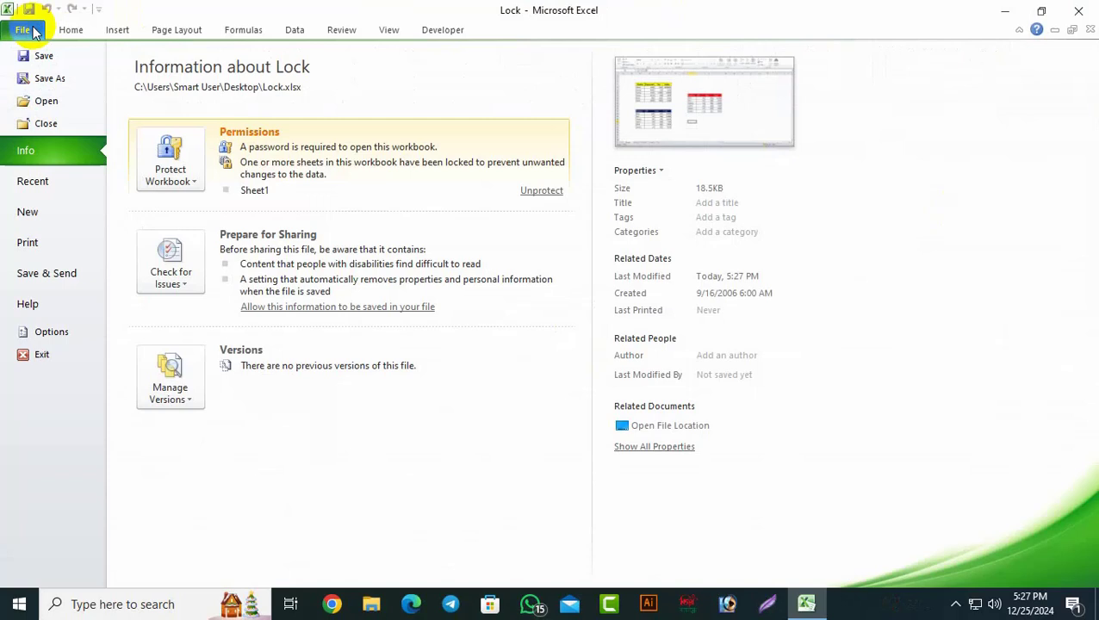
{"action": "left_click", "coordinate": [199, 183]}
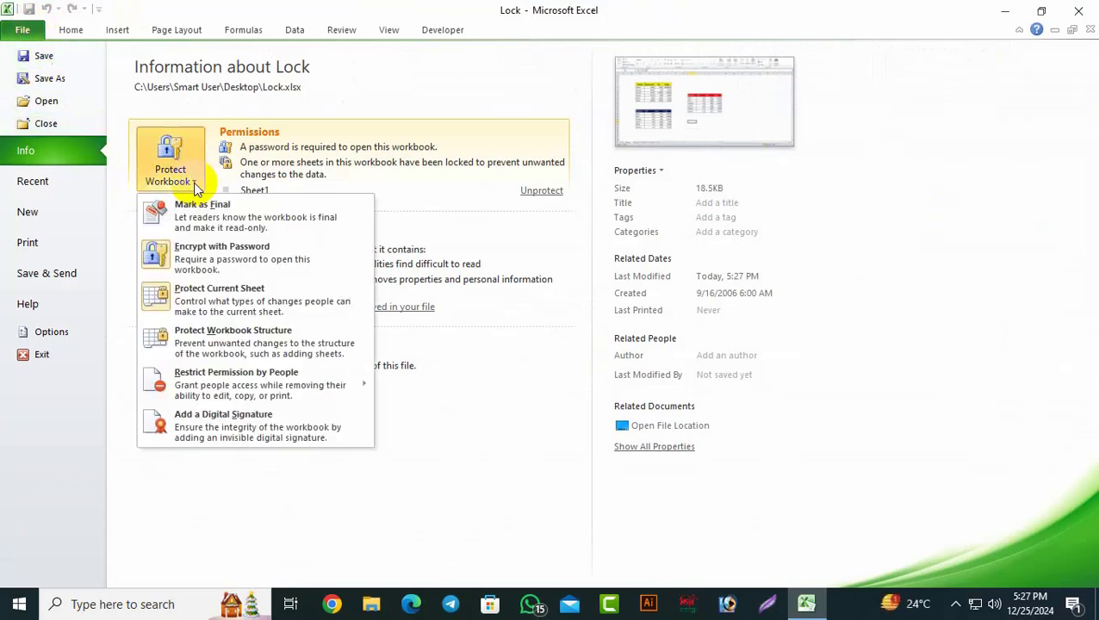
{"action": "left_click", "coordinate": [239, 252]}
{"action": "type", "text": "1234"}
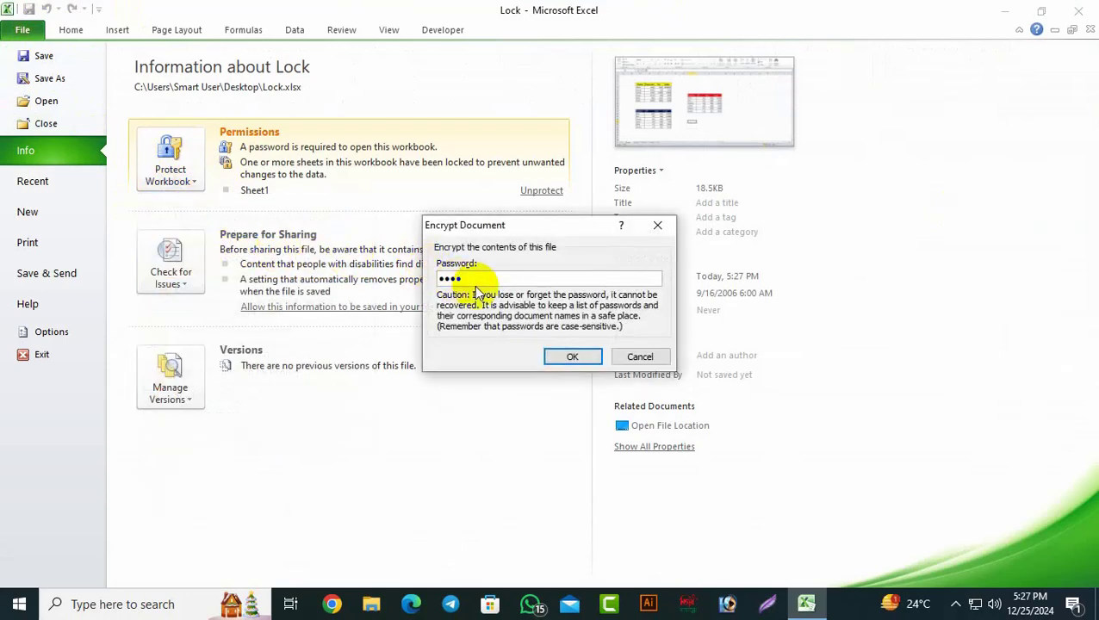
{"action": "left_click_drag", "start_coordinate": [474, 280], "coordinate": [392, 268]}
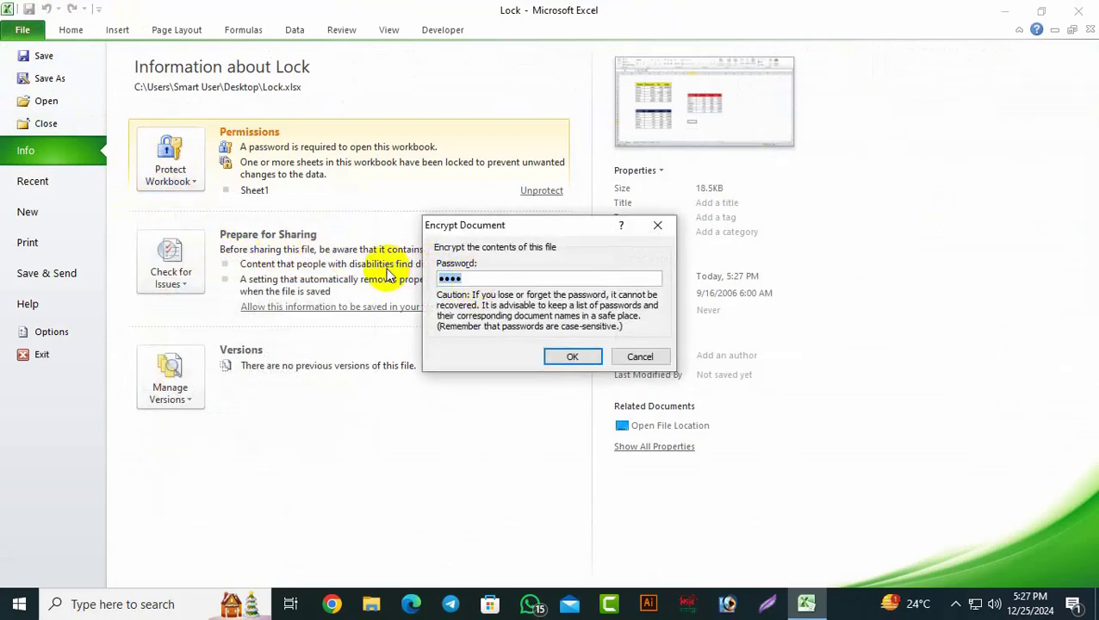
{"action": "left_click", "coordinate": [572, 355]}
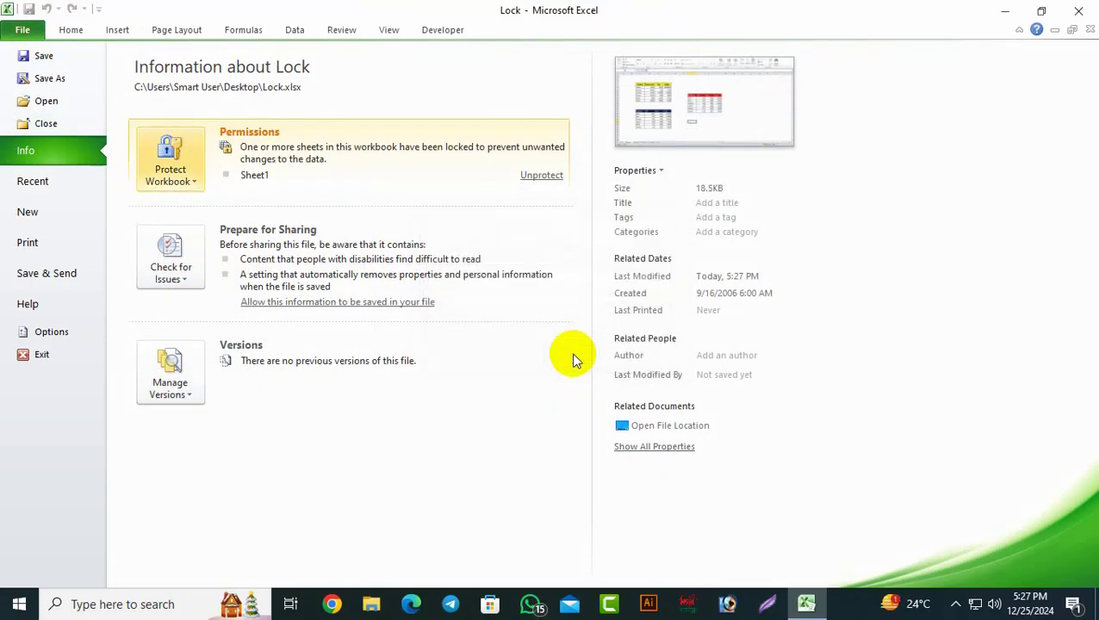
{"action": "left_click", "coordinate": [39, 55]}
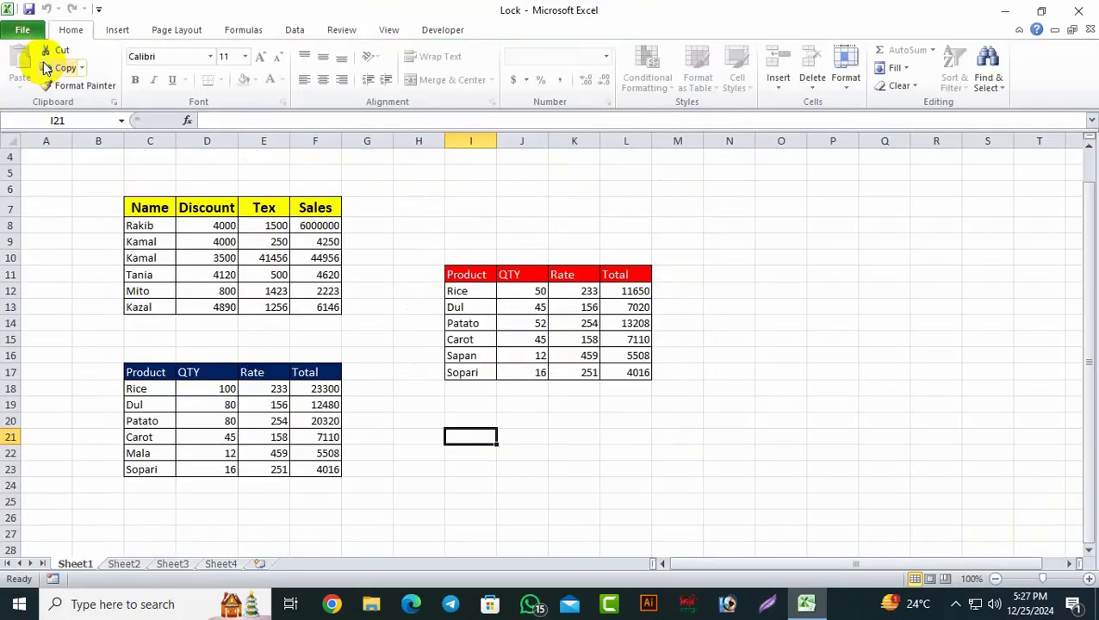
Step: Quit Excel and reopen Lock.xlsx from the desktop, now without any password
{"action": "left_click", "coordinate": [1075, 12]}
{"action": "left_click", "coordinate": [634, 188]}
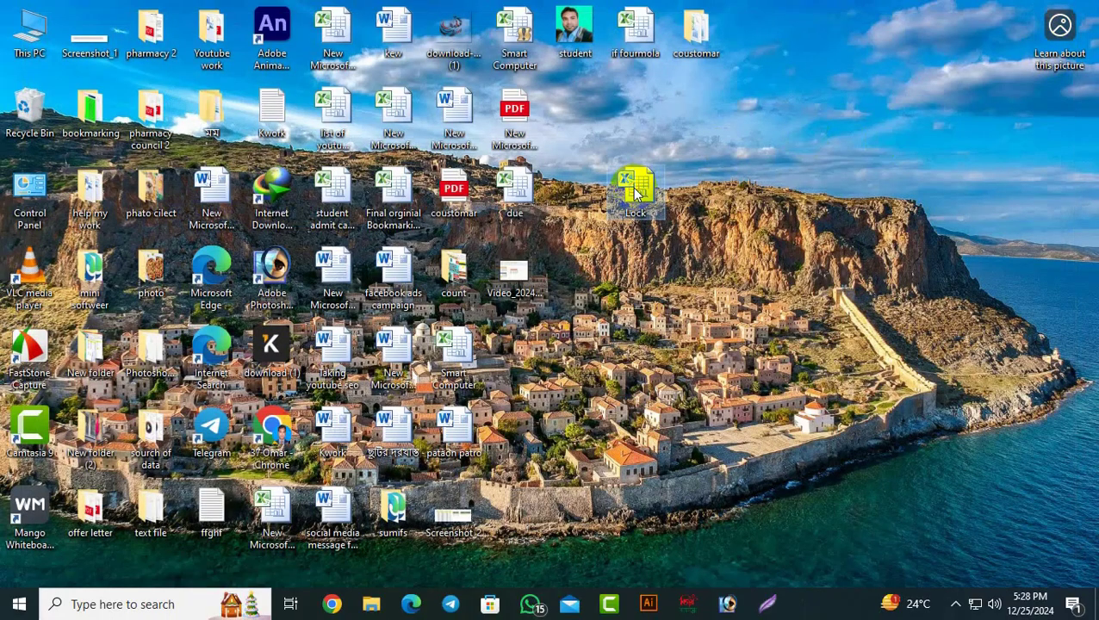
{"action": "key", "text": "Return"}
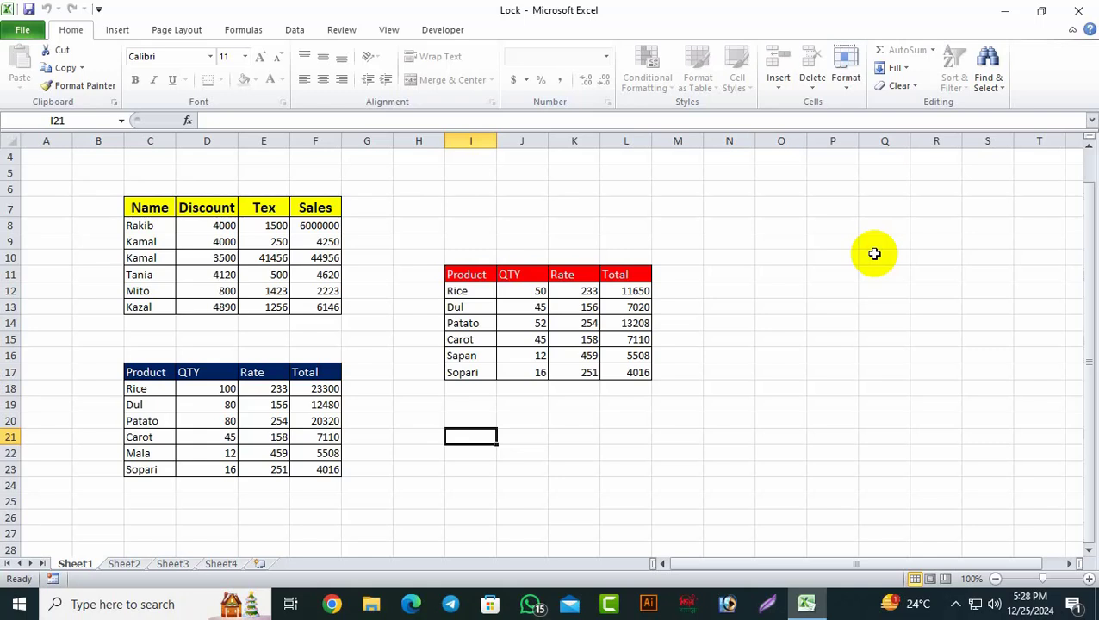
Step: Check the Sales values in column F and Tex 41456 in E10, then bring up the Review tools
{"action": "left_click", "coordinate": [323, 229]}
{"action": "key", "text": "ctrl+Down"}
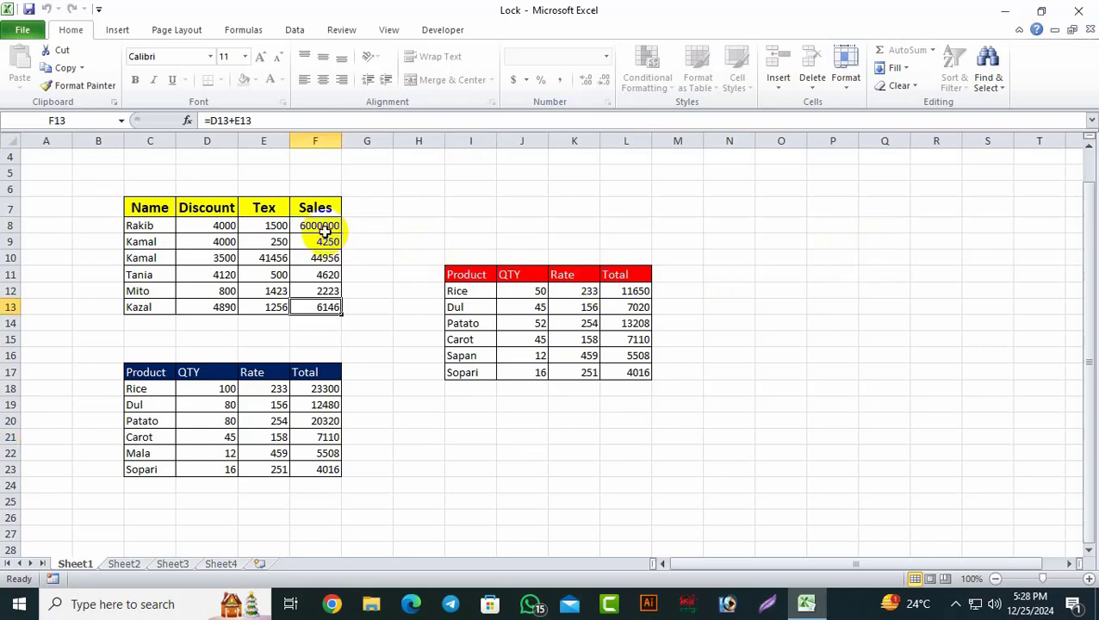
{"action": "left_click", "coordinate": [368, 273]}
{"action": "left_click", "coordinate": [274, 257]}
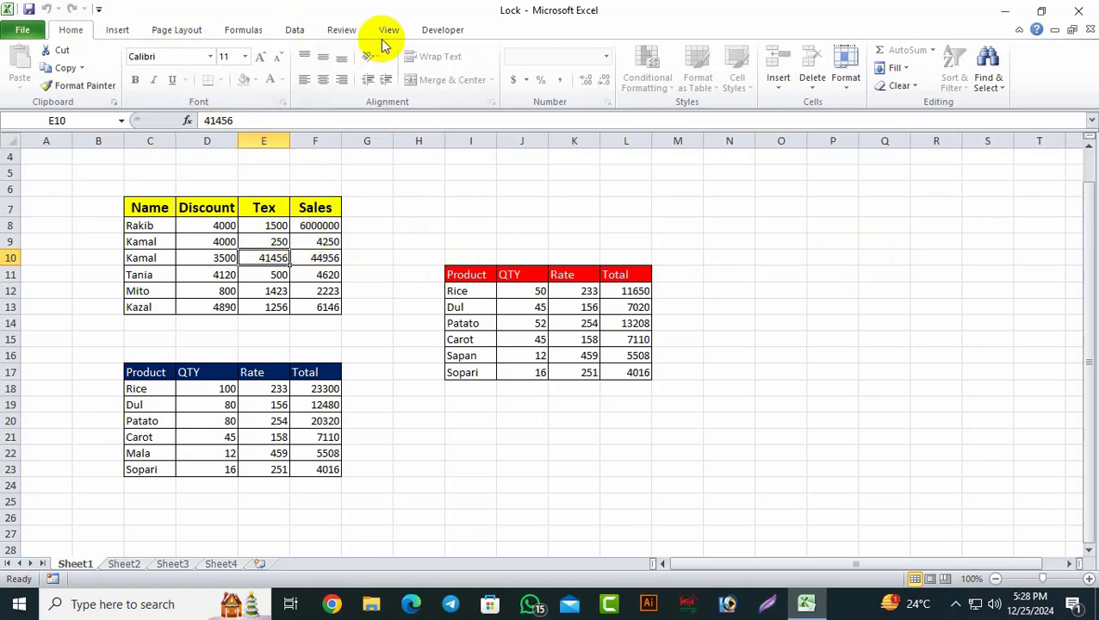
{"action": "left_click", "coordinate": [341, 29]}
Step: Unprotect Sheet1 by entering its sheet password
{"action": "left_click", "coordinate": [463, 82]}
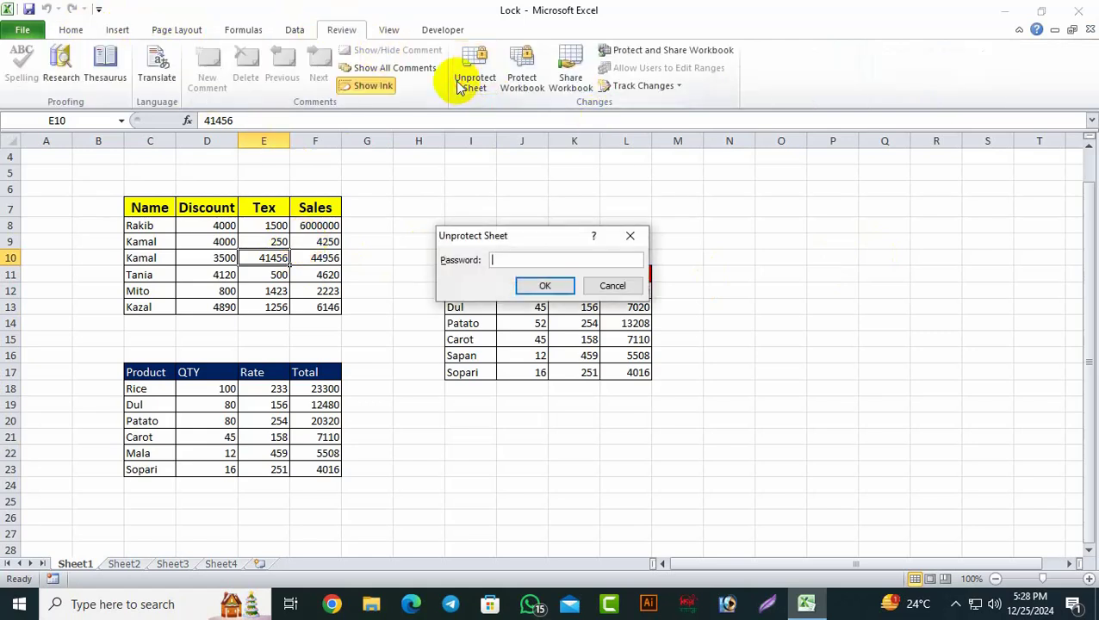
{"action": "left_click", "coordinate": [540, 259]}
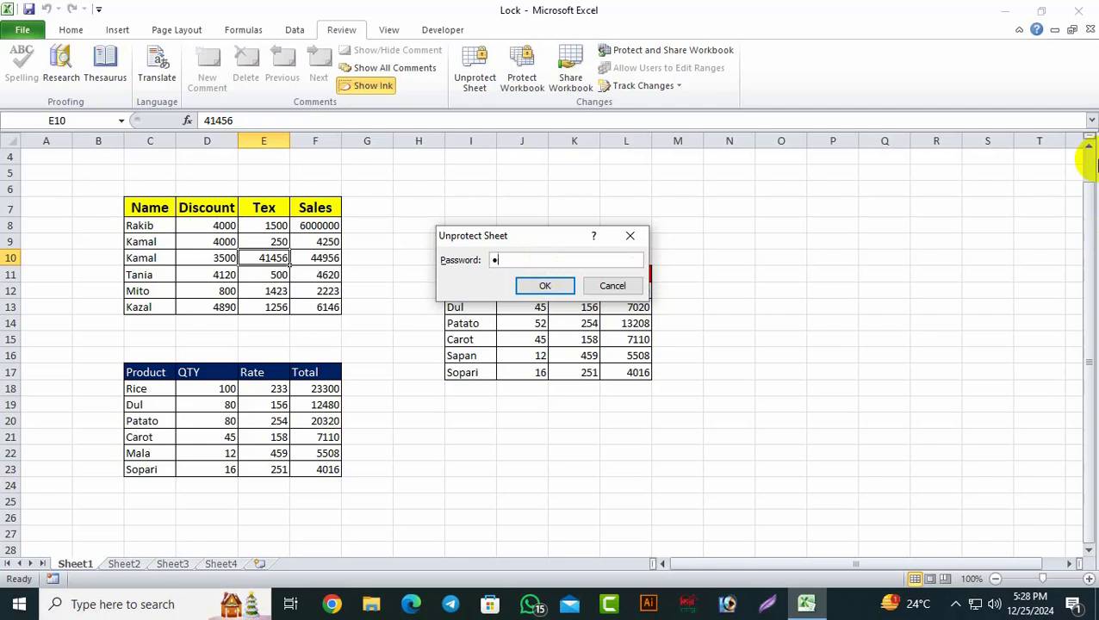
{"action": "left_click", "coordinate": [544, 285]}
{"action": "left_click", "coordinate": [737, 418]}
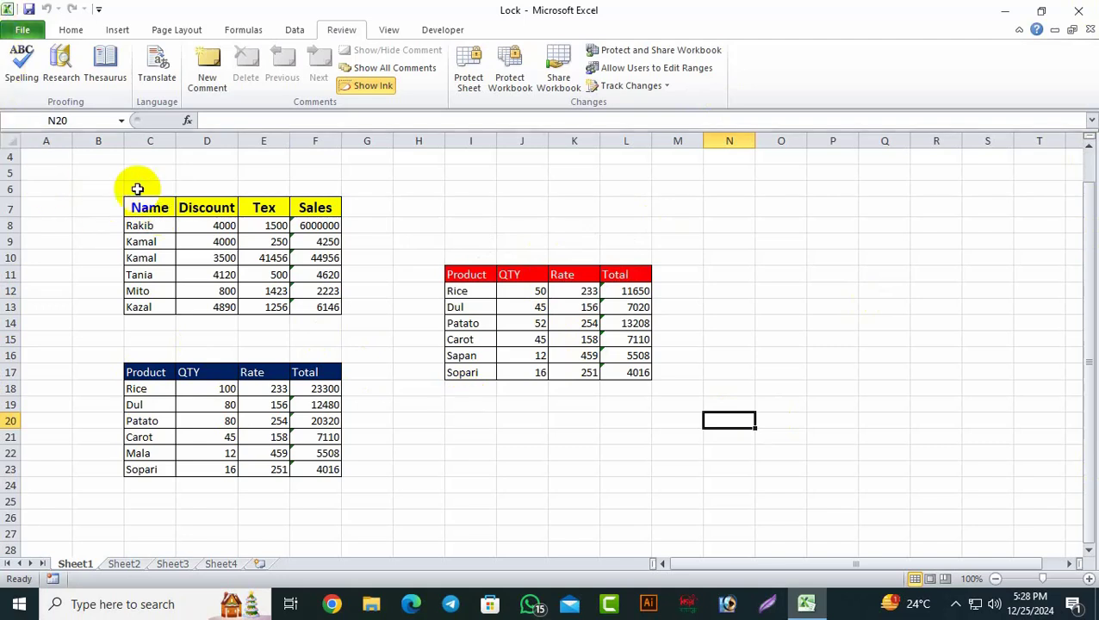
Step: Inspect the Sales formulas in F8, F9 and F11 by selecting each cell
{"action": "left_click", "coordinate": [320, 228]}
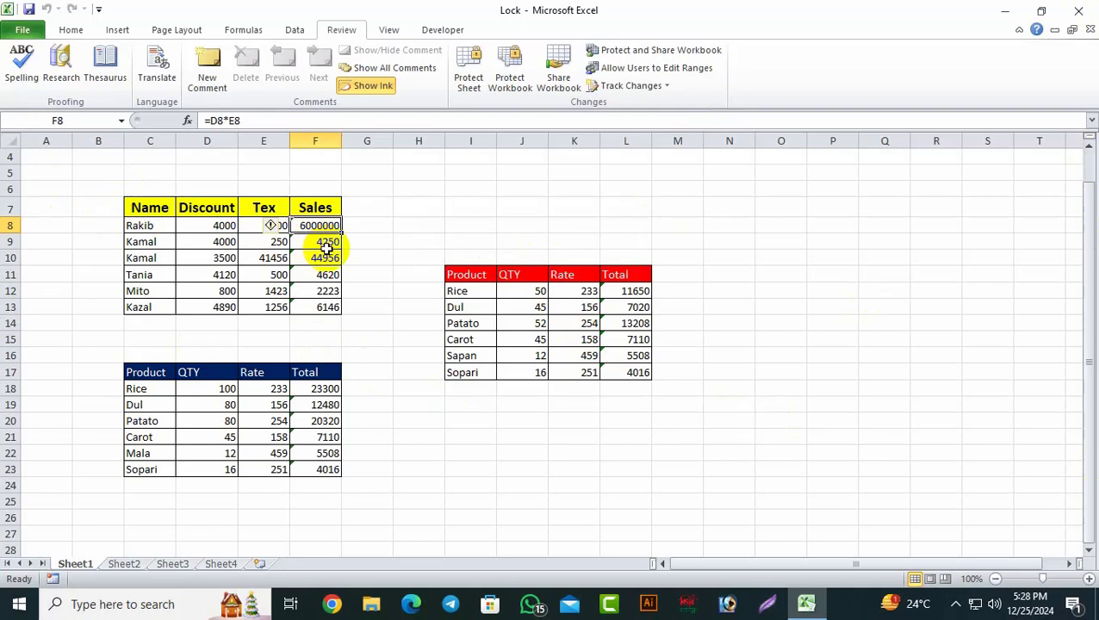
{"action": "left_click", "coordinate": [320, 241]}
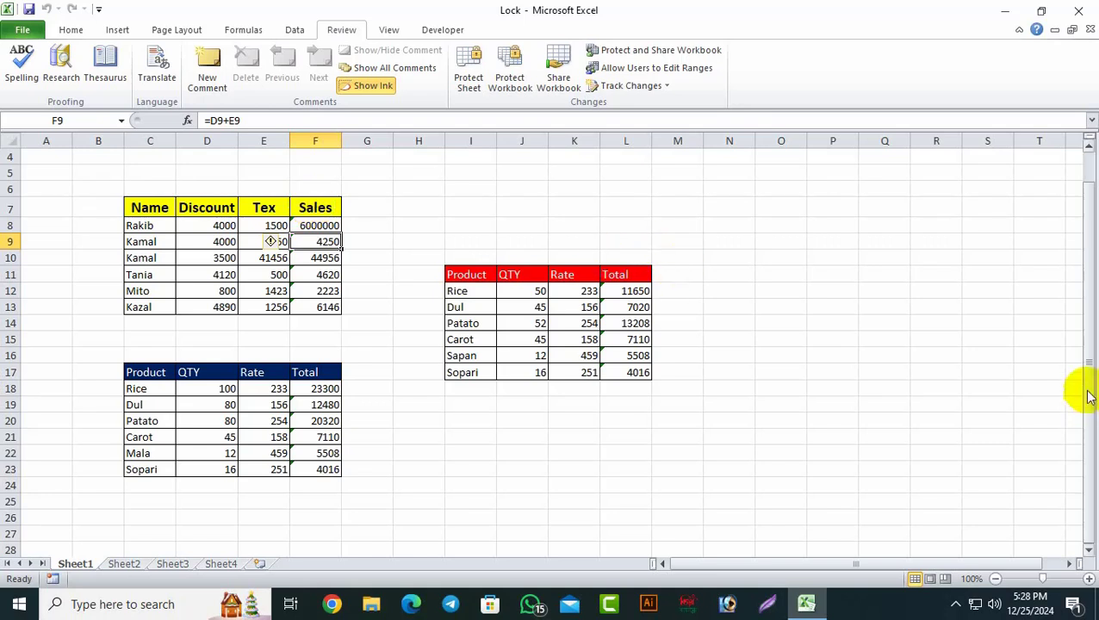
{"action": "left_click", "coordinate": [995, 385]}
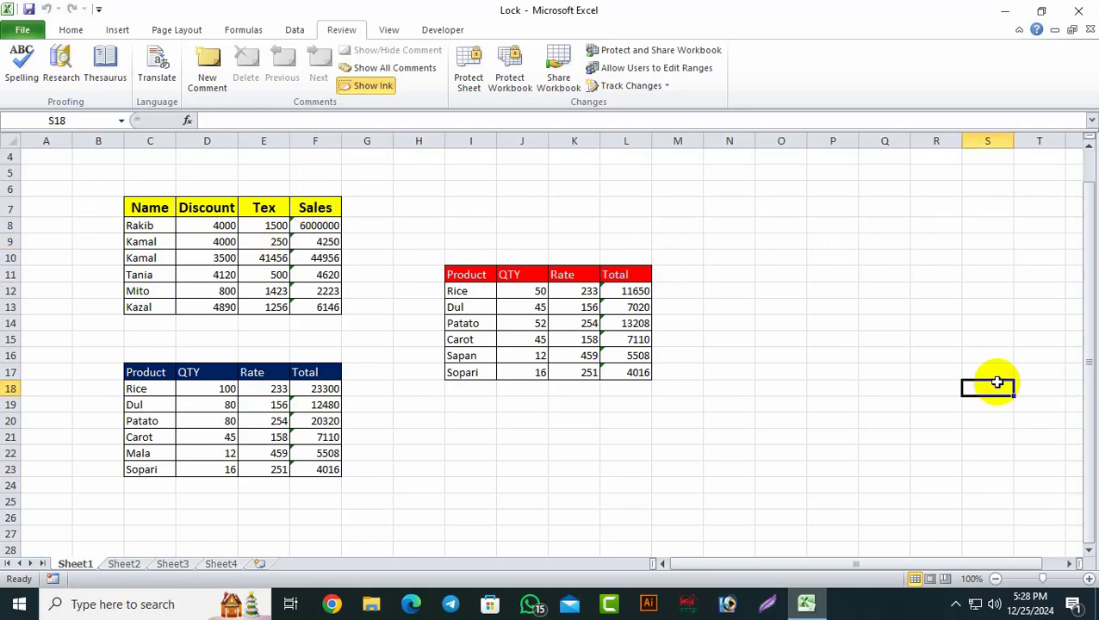
{"action": "left_click", "coordinate": [304, 242]}
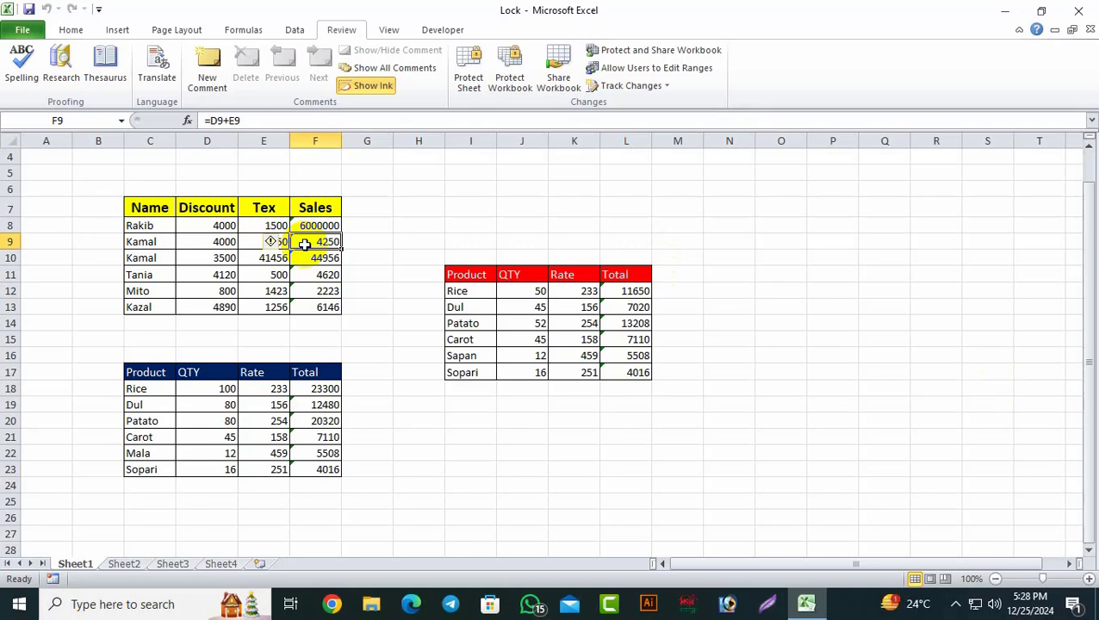
{"action": "left_click", "coordinate": [330, 274]}
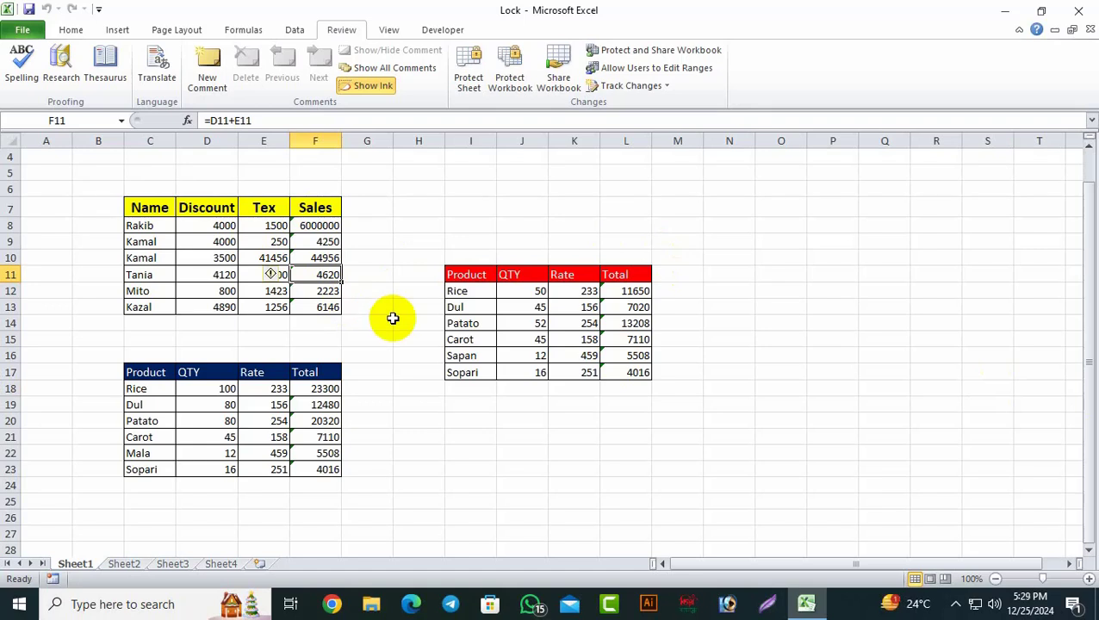
{"action": "left_click_drag", "start_coordinate": [387, 323], "coordinate": [398, 323]}
{"action": "left_click", "coordinate": [298, 225]}
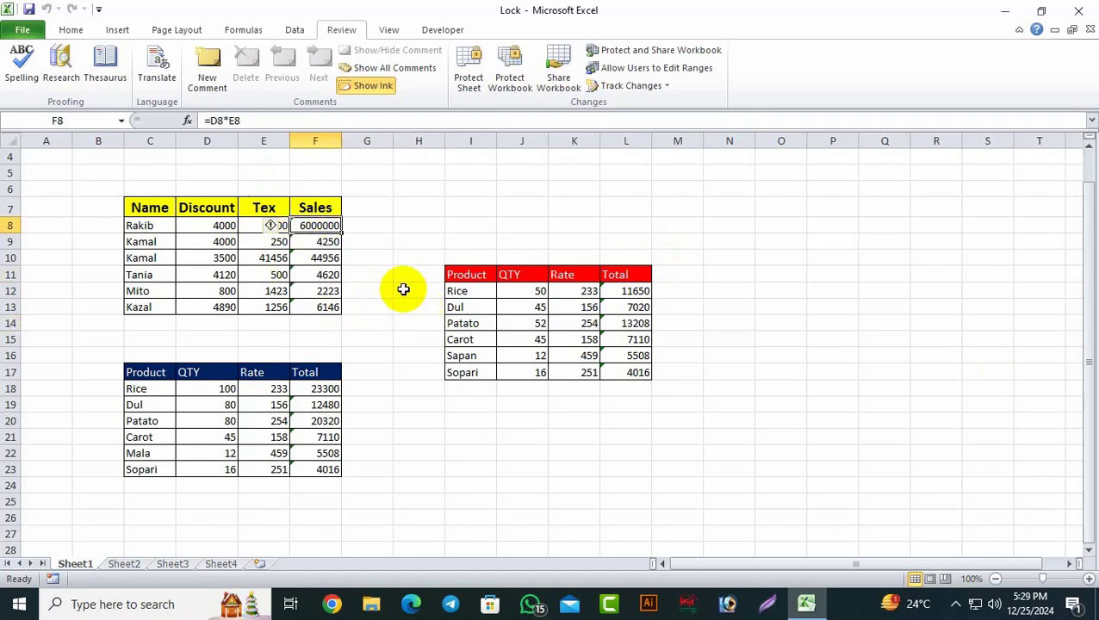
{"action": "left_click", "coordinate": [403, 290]}
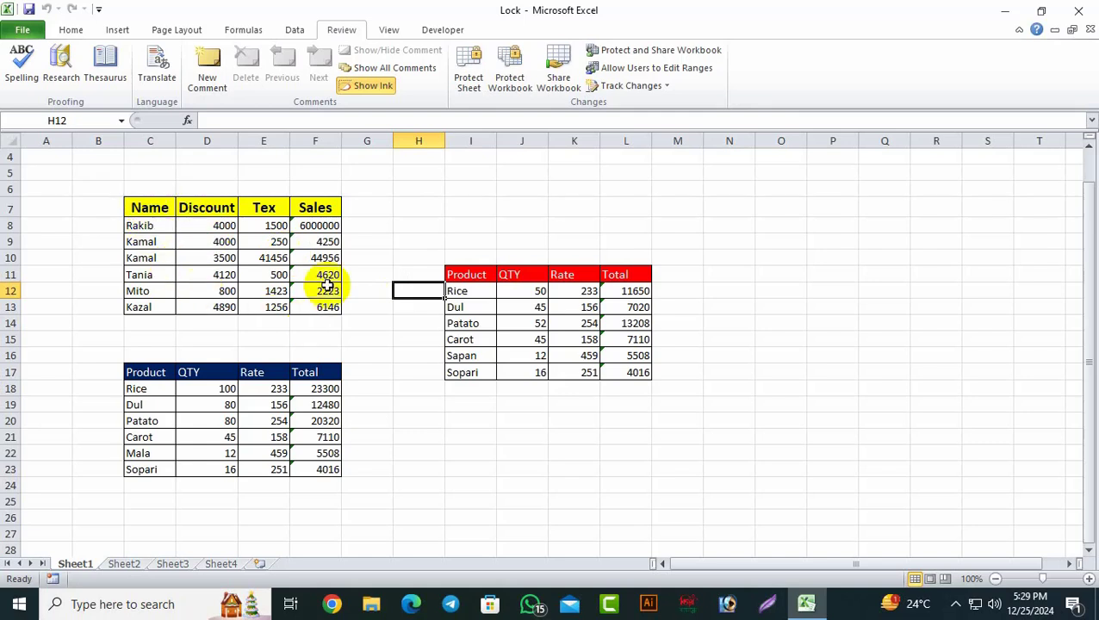
{"action": "left_click", "coordinate": [323, 242]}
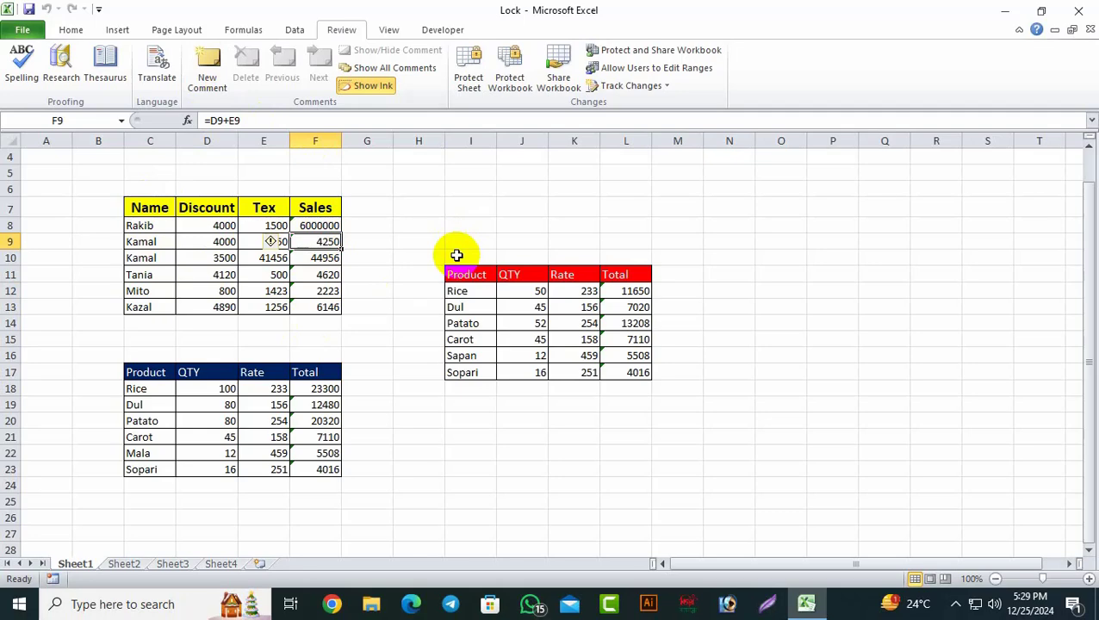
{"action": "left_click", "coordinate": [878, 337]}
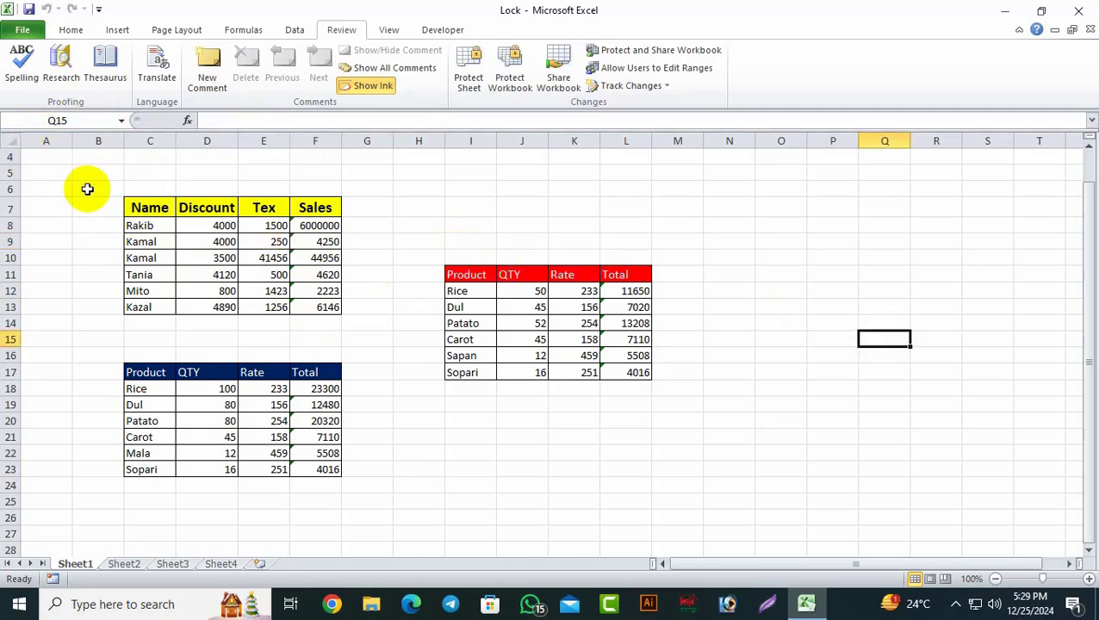
Step: Unlock every cell on the sheet by clearing Locked in Format Cells > Protection
{"action": "left_click", "coordinate": [14, 143]}
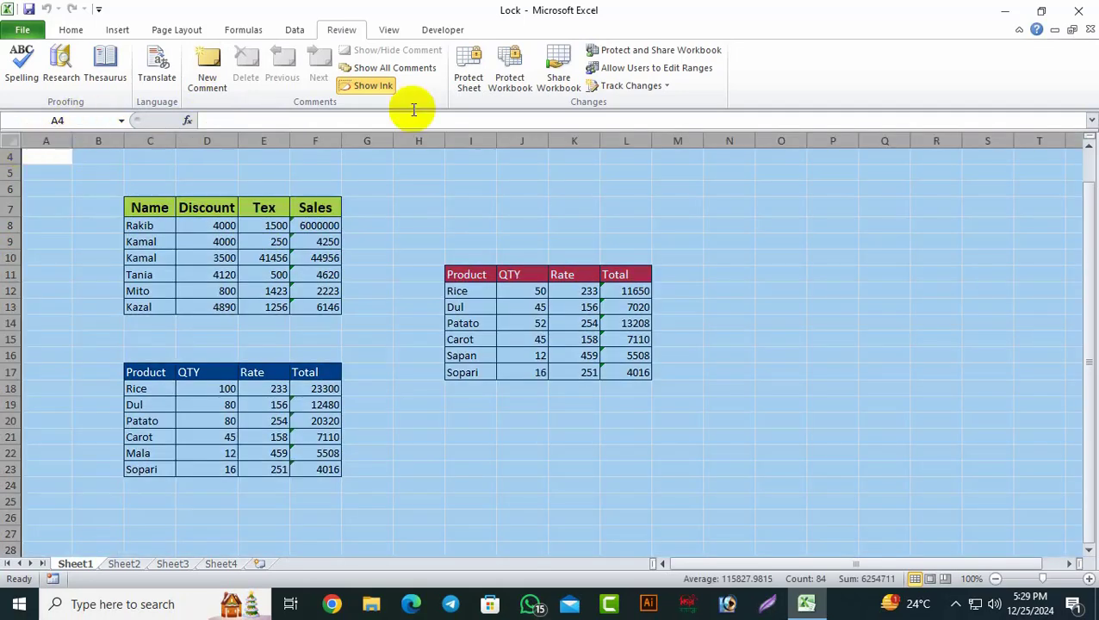
{"action": "right_click", "coordinate": [415, 204]}
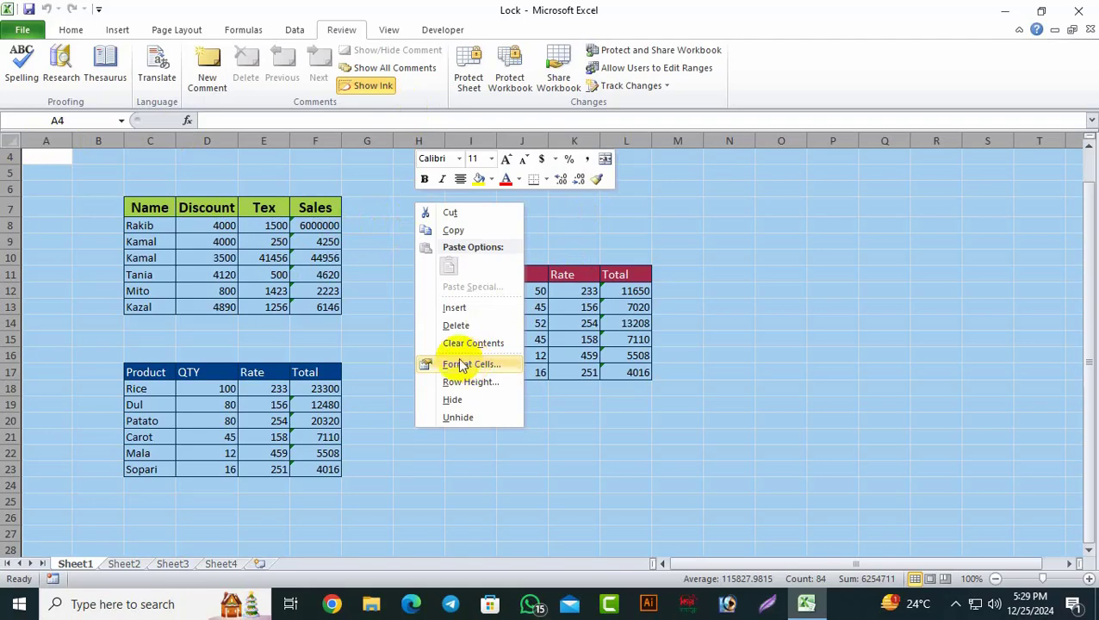
{"action": "left_click", "coordinate": [470, 365]}
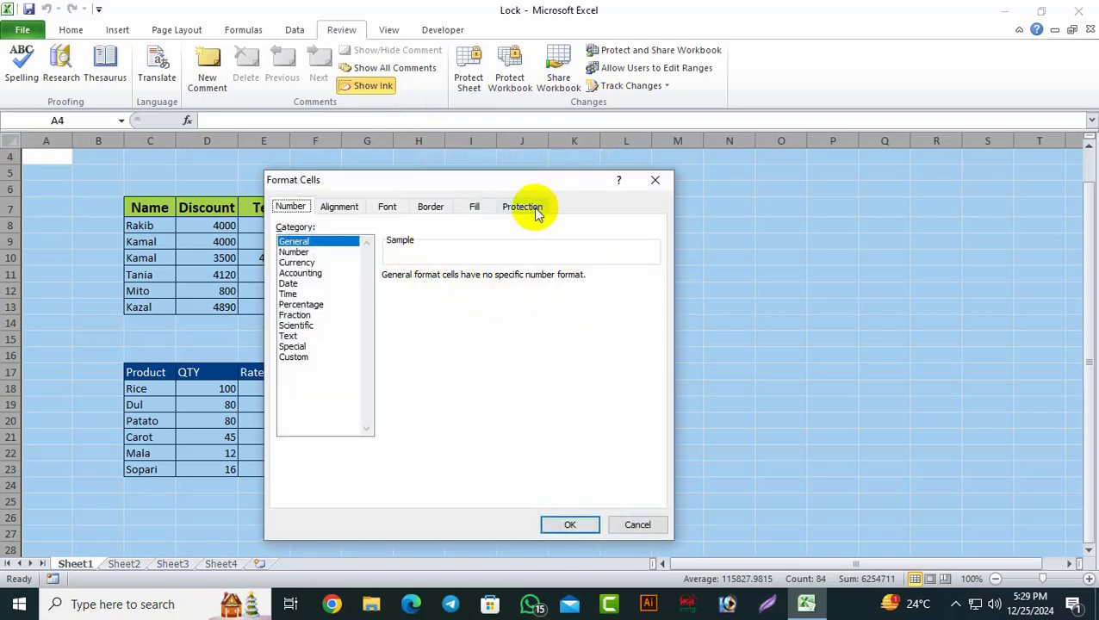
{"action": "left_click", "coordinate": [529, 206]}
{"action": "left_click", "coordinate": [283, 228]}
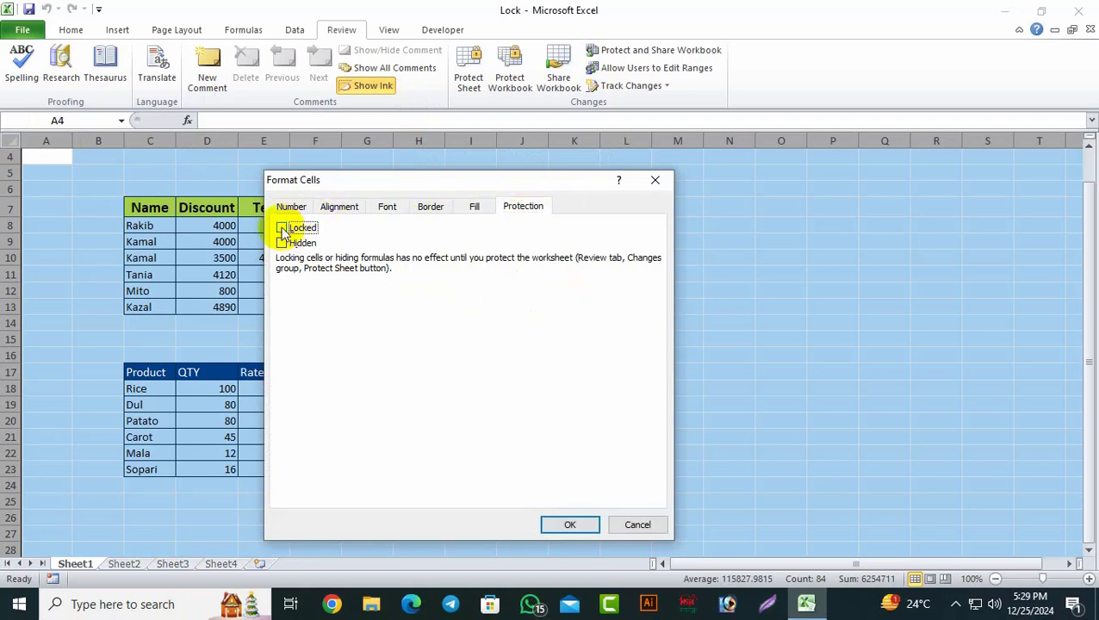
{"action": "left_click", "coordinate": [569, 522]}
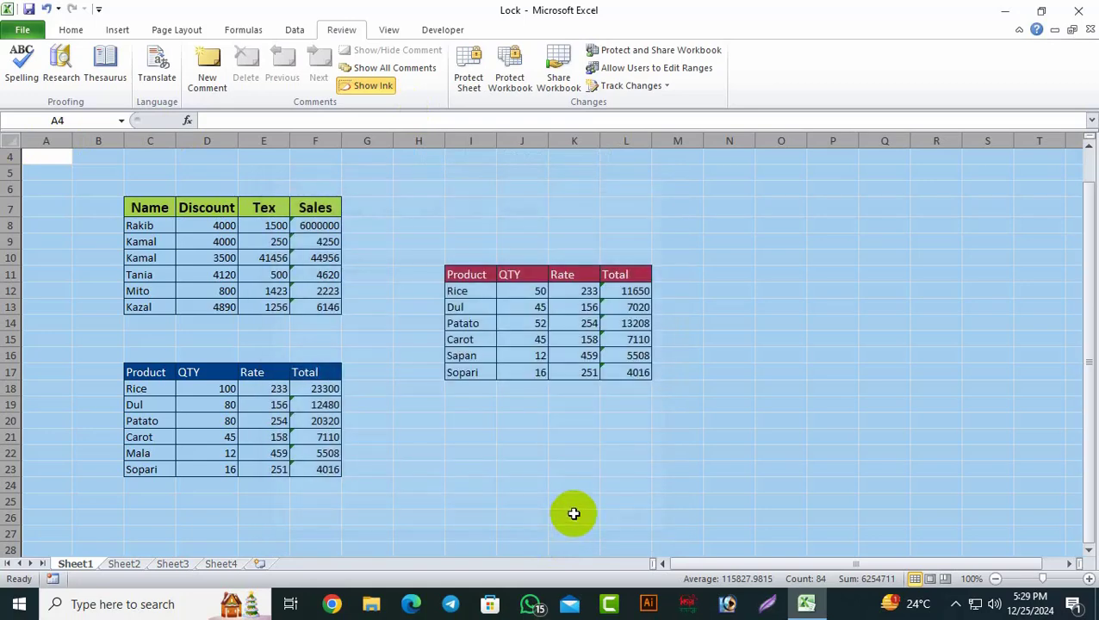
Step: Mark the Name table C7:F13 as Locked
{"action": "left_click_drag", "start_coordinate": [136, 208], "coordinate": [330, 307]}
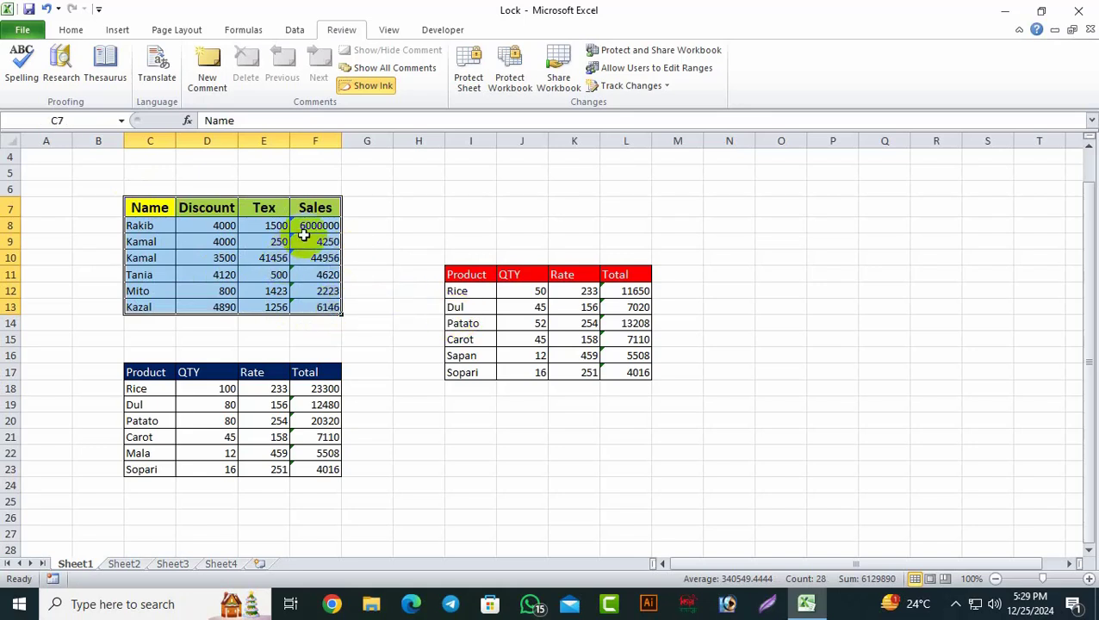
{"action": "right_click", "coordinate": [311, 229]}
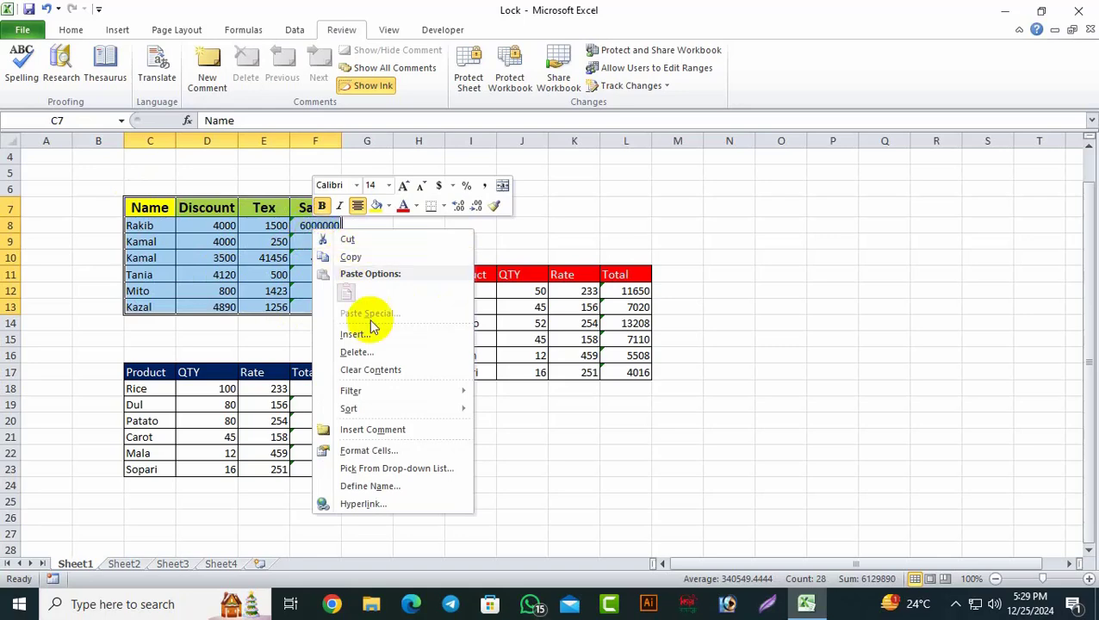
{"action": "left_click", "coordinate": [366, 452]}
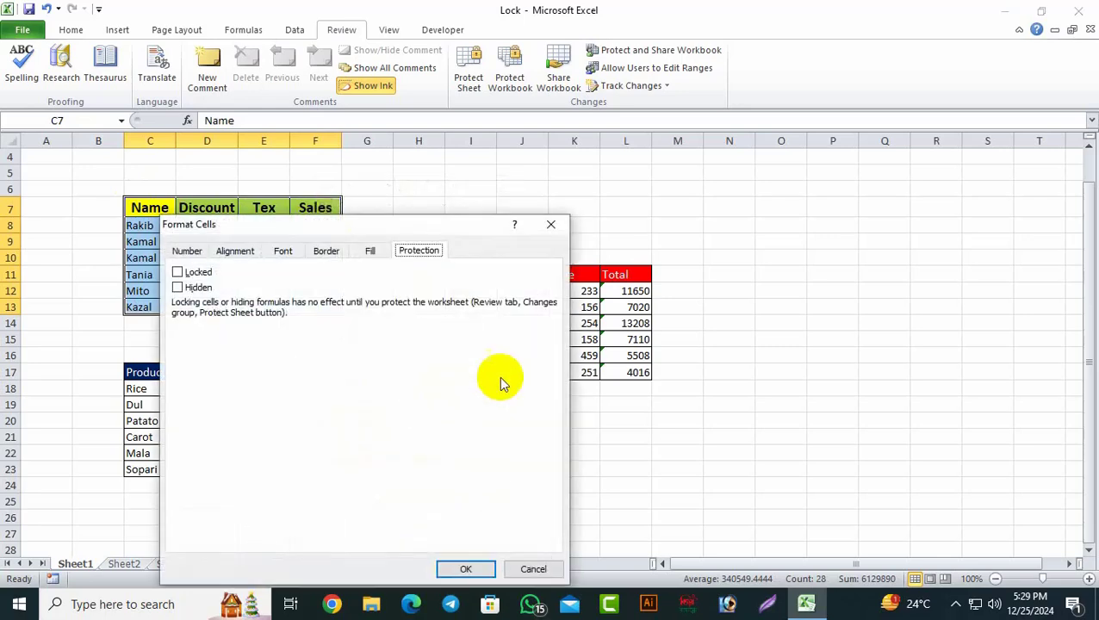
{"action": "left_click", "coordinate": [177, 272]}
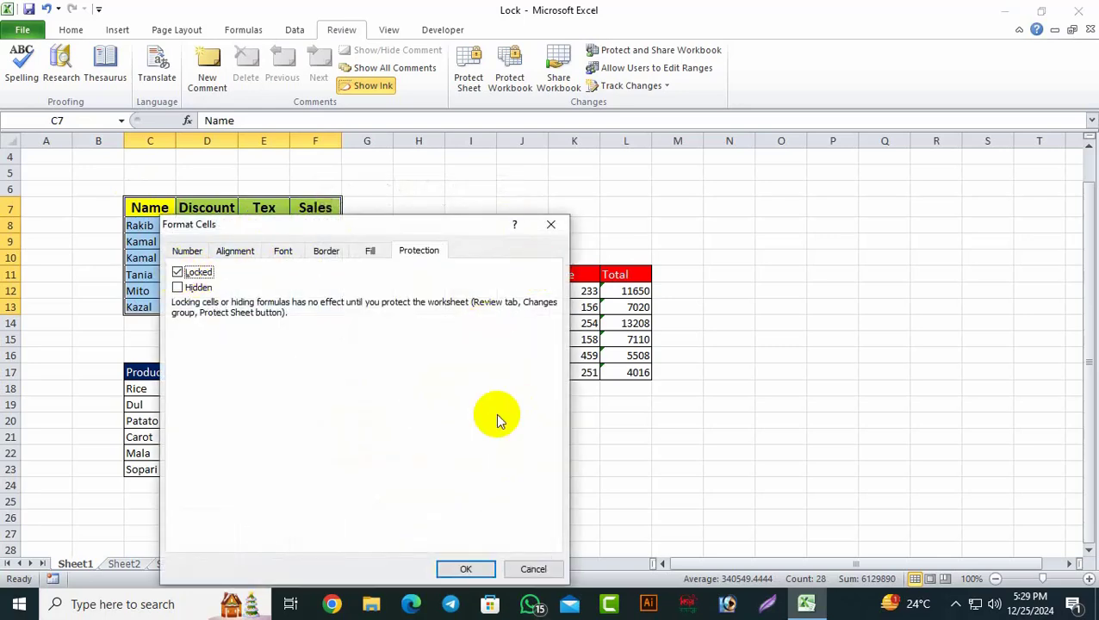
{"action": "left_click", "coordinate": [470, 569]}
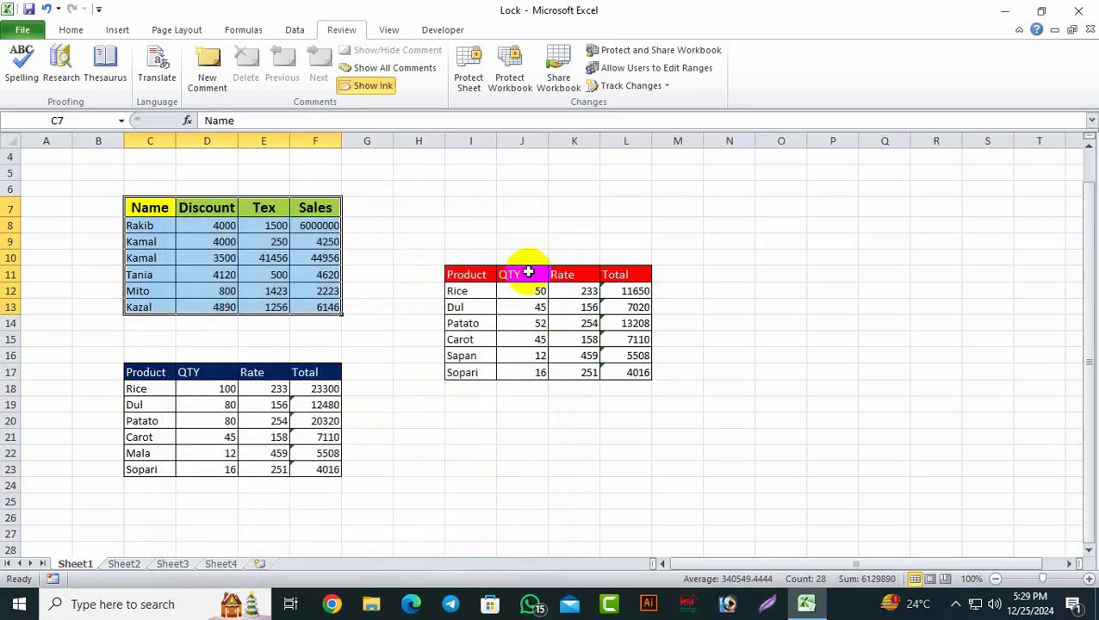
{"action": "left_click", "coordinate": [470, 82]}
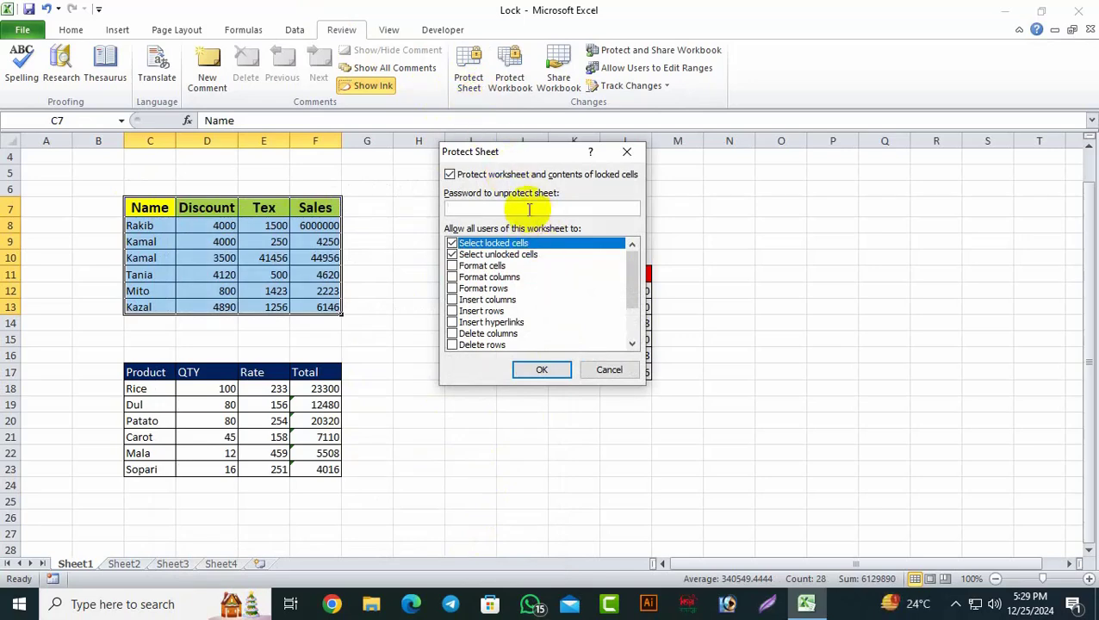
Step: Protect Sheet1 with a password, re-entering it in Confirm Password
{"action": "left_click", "coordinate": [527, 370]}
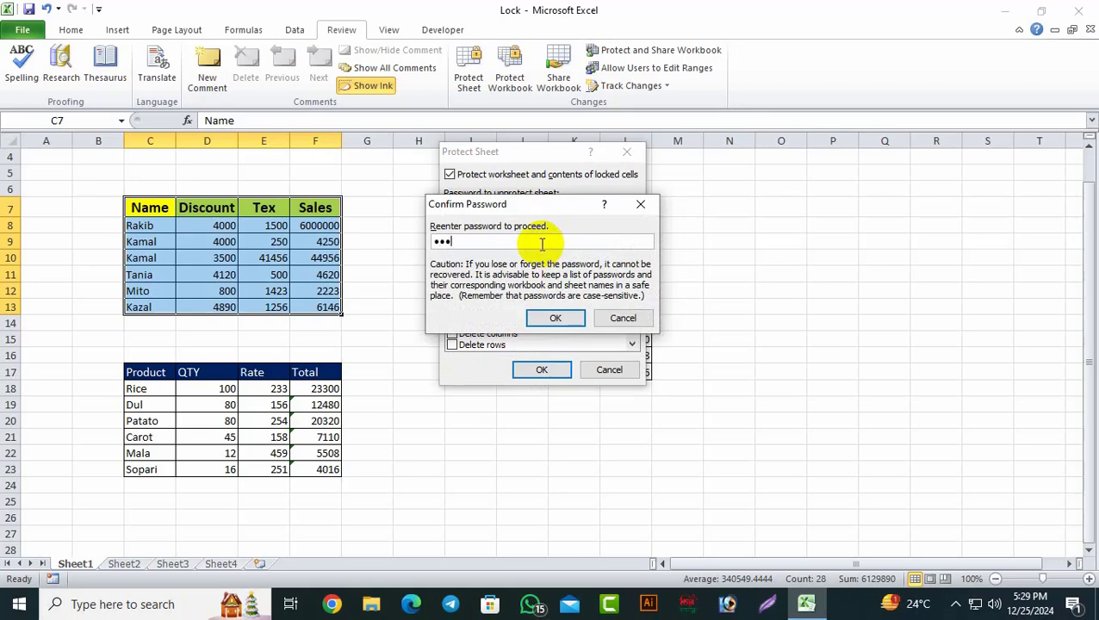
{"action": "left_click", "coordinate": [556, 318]}
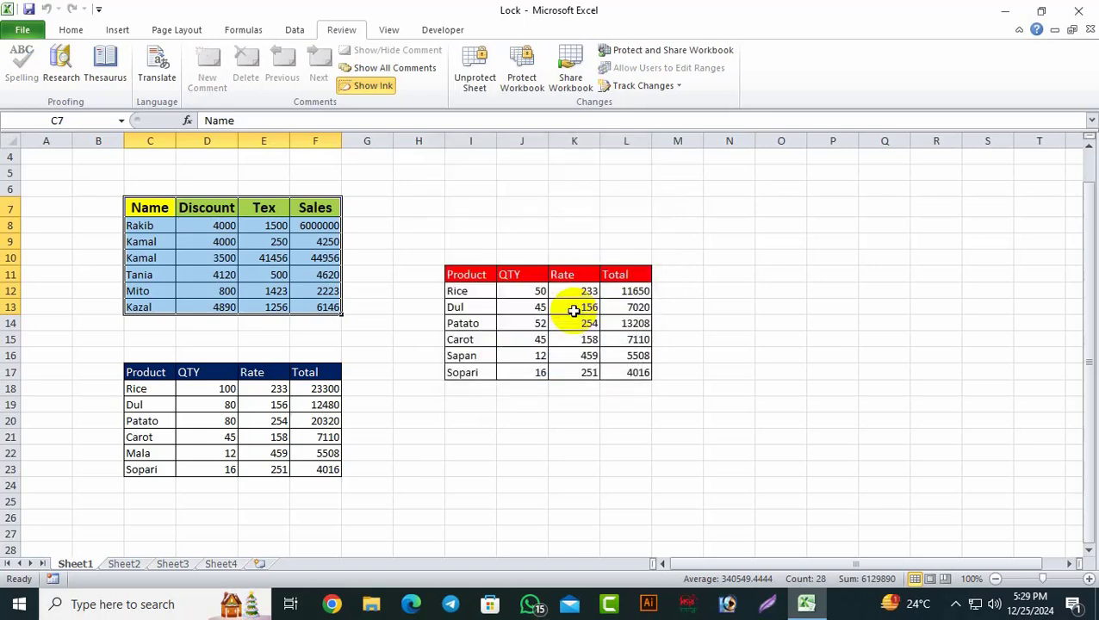
{"action": "left_click", "coordinate": [788, 407]}
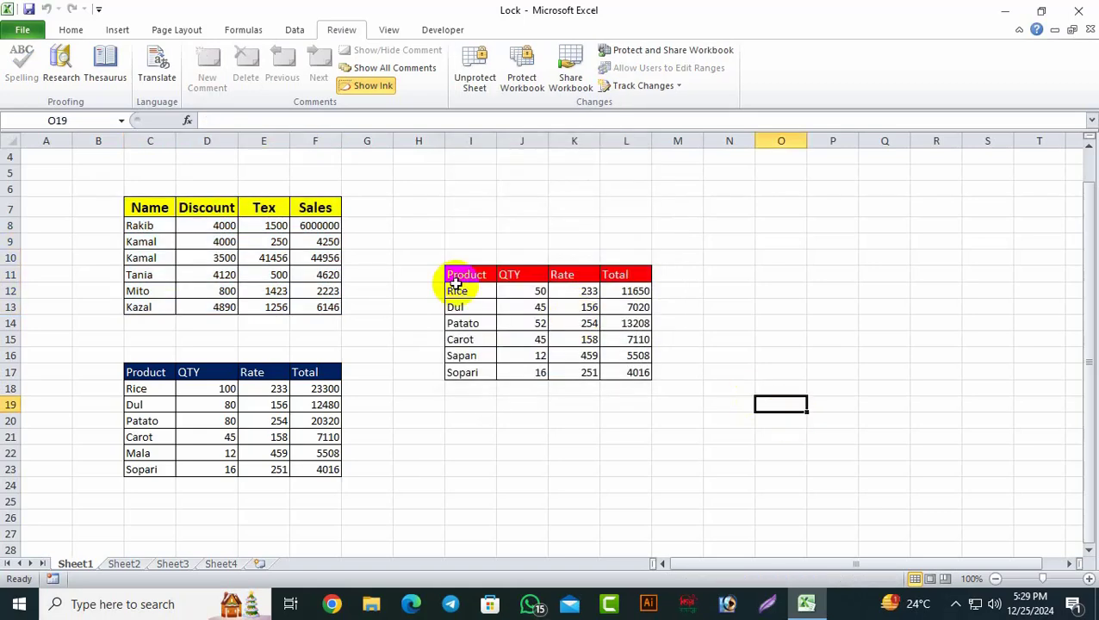
{"action": "left_click", "coordinate": [308, 241]}
{"action": "key", "text": "Up"}
{"action": "key", "text": "Up"}
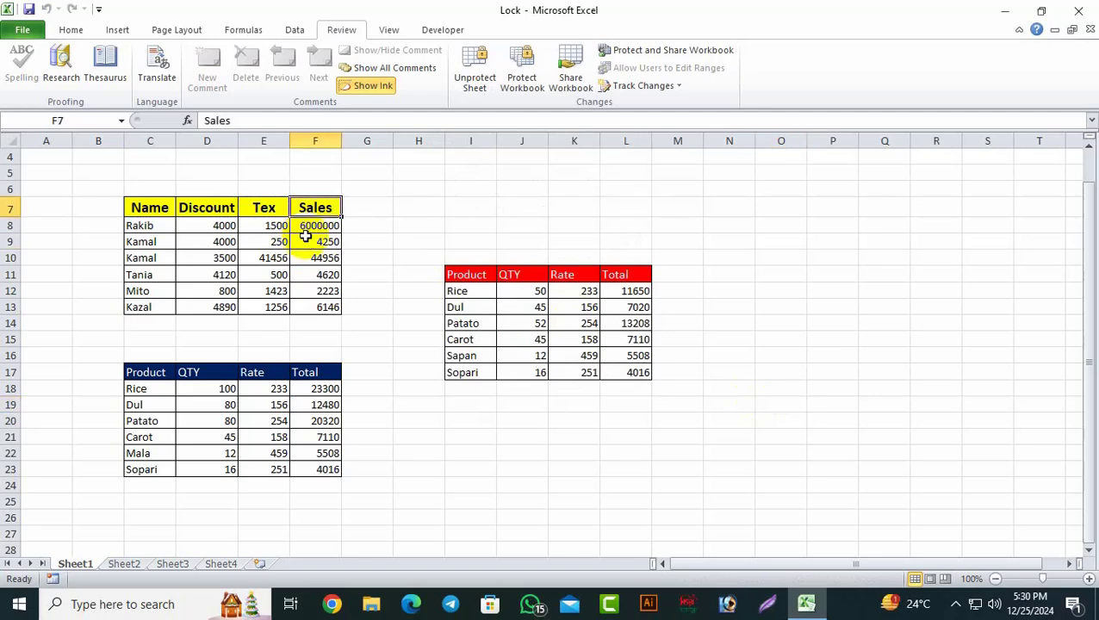
{"action": "double_click", "coordinate": [305, 237]}
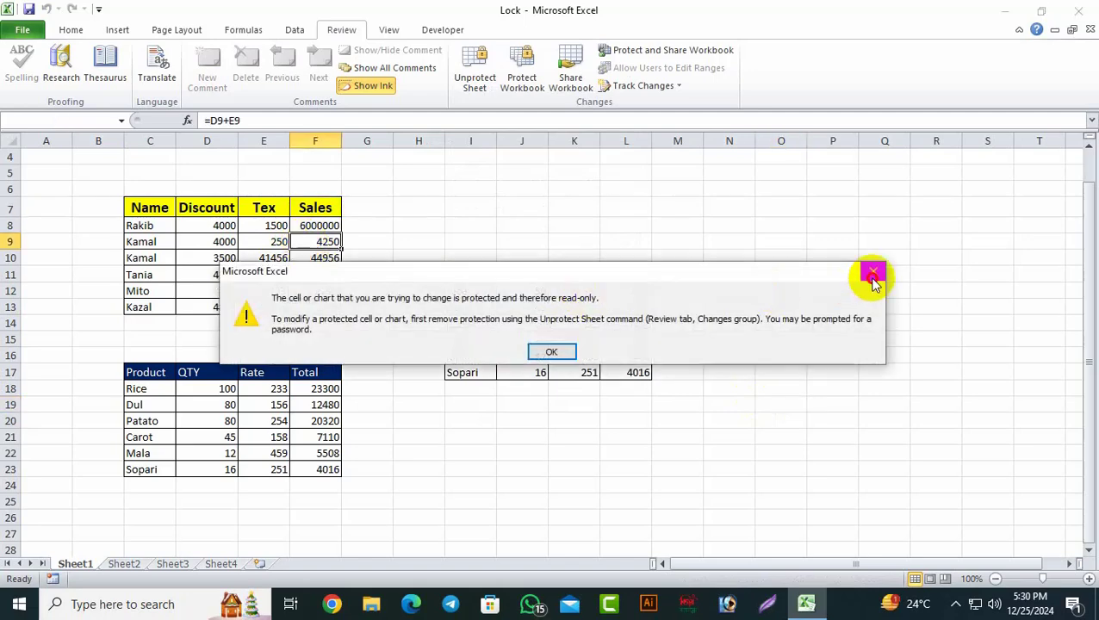
{"action": "left_click", "coordinate": [872, 276]}
{"action": "left_click_drag", "start_coordinate": [138, 207], "coordinate": [308, 303]}
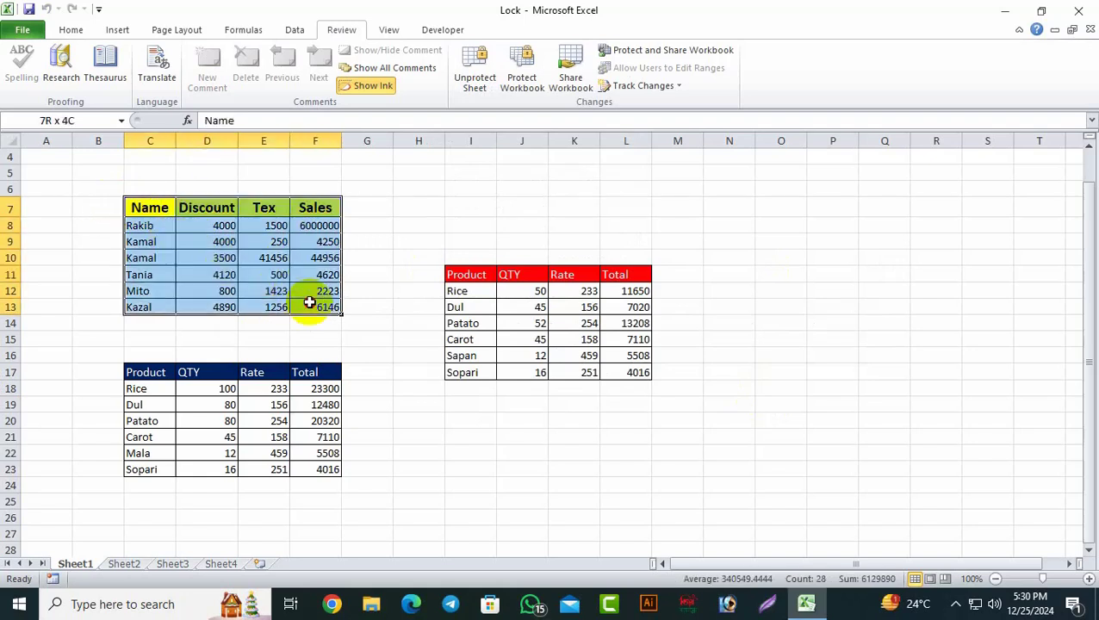
{"action": "left_click", "coordinate": [871, 432]}
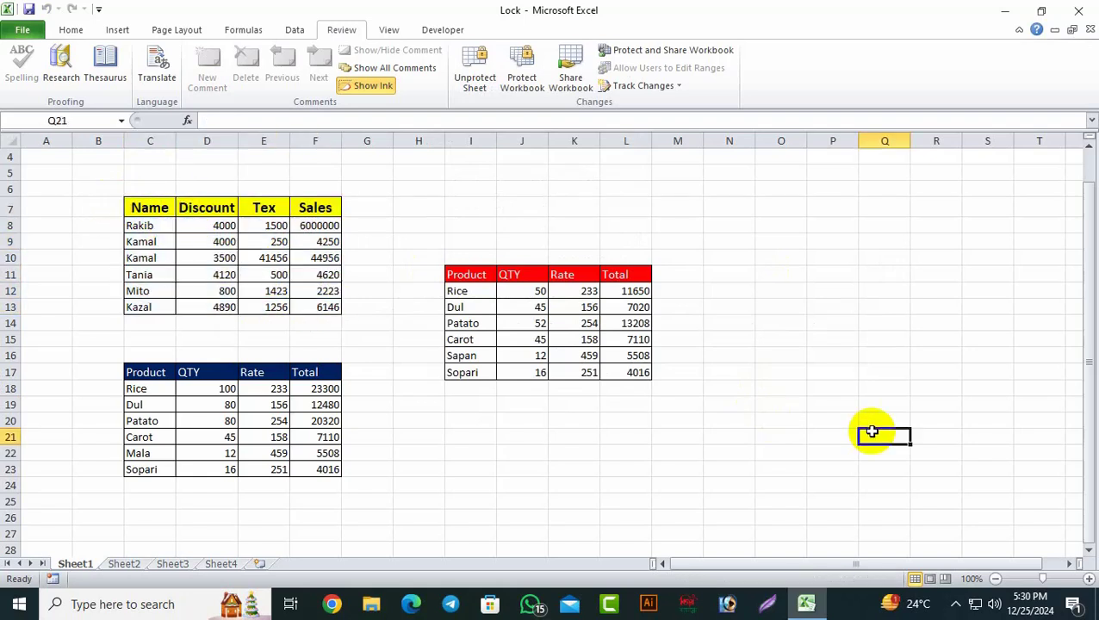
{"action": "left_click", "coordinate": [329, 227]}
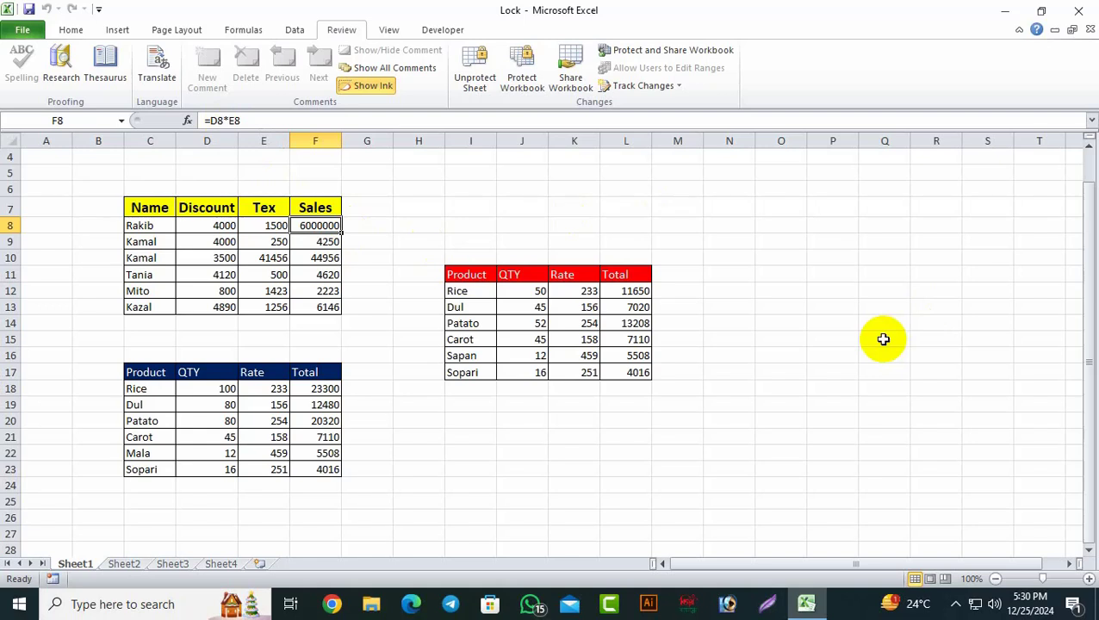
{"action": "left_click", "coordinate": [884, 339]}
{"action": "left_click", "coordinate": [334, 258]}
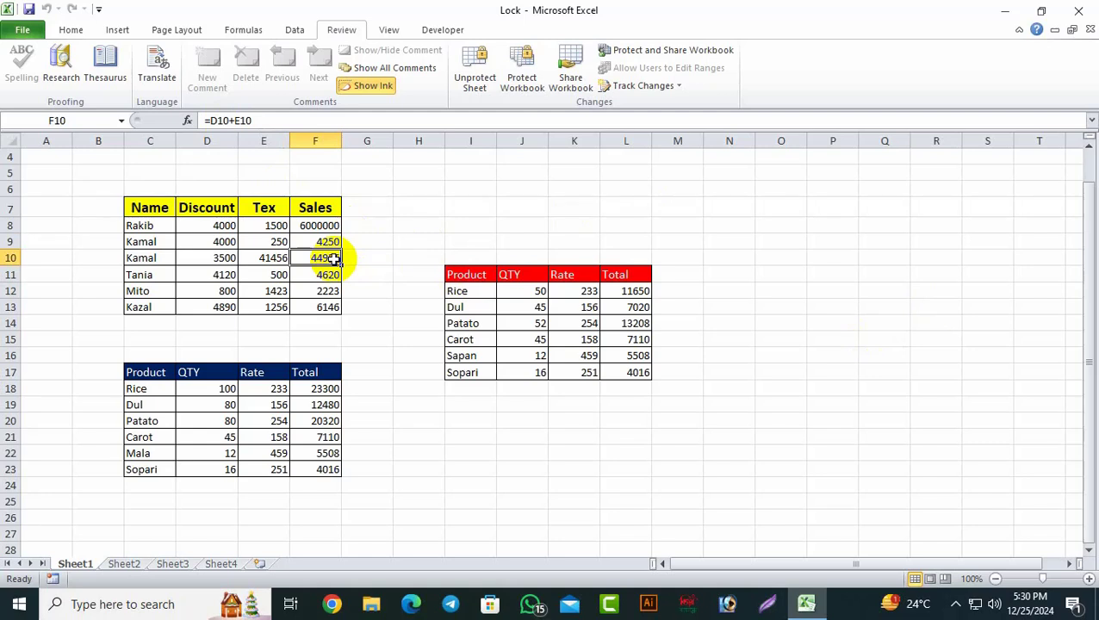
{"action": "left_click", "coordinate": [396, 241]}
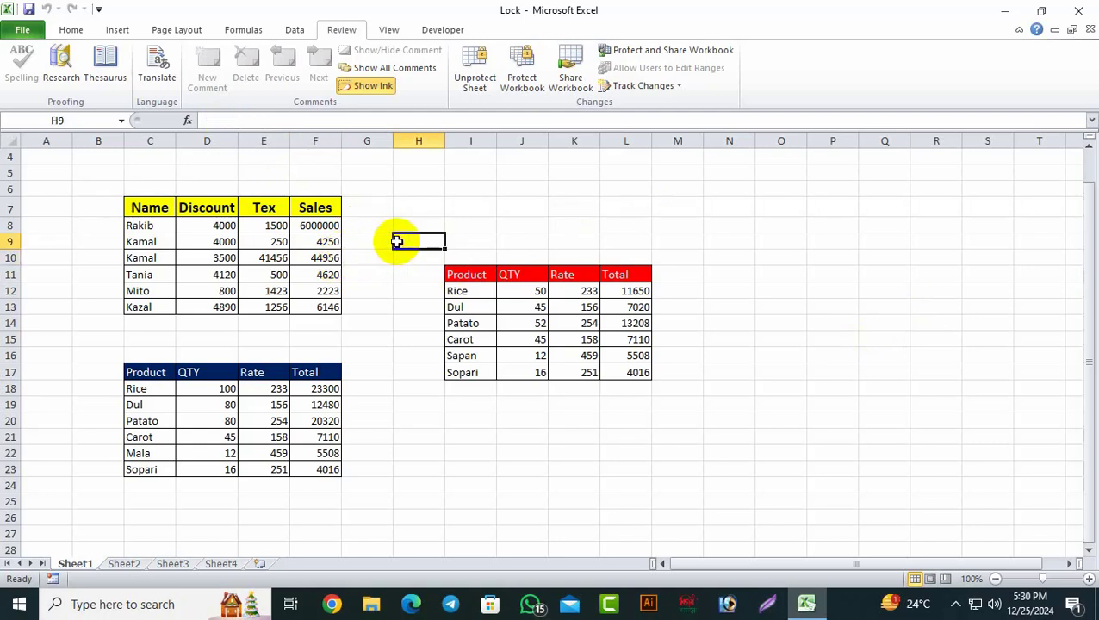
Step: Unprotect Sheet1 by entering its sheet password
{"action": "left_click", "coordinate": [489, 79]}
{"action": "left_click", "coordinate": [505, 263]}
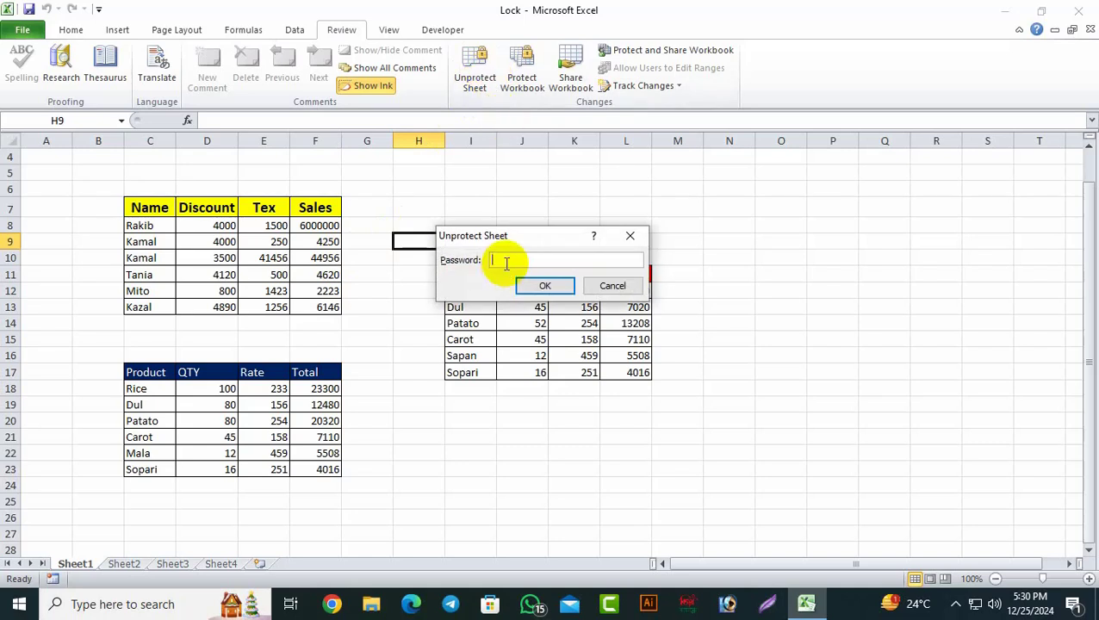
{"action": "left_click", "coordinate": [569, 285]}
{"action": "left_click", "coordinate": [799, 410]}
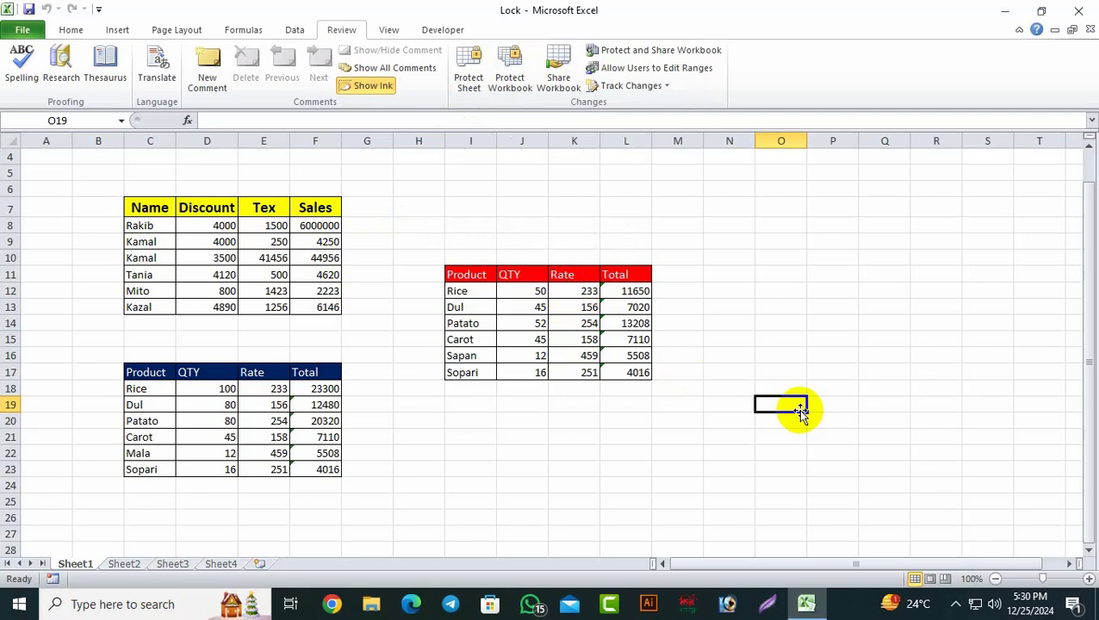
{"action": "left_click", "coordinate": [72, 30]}
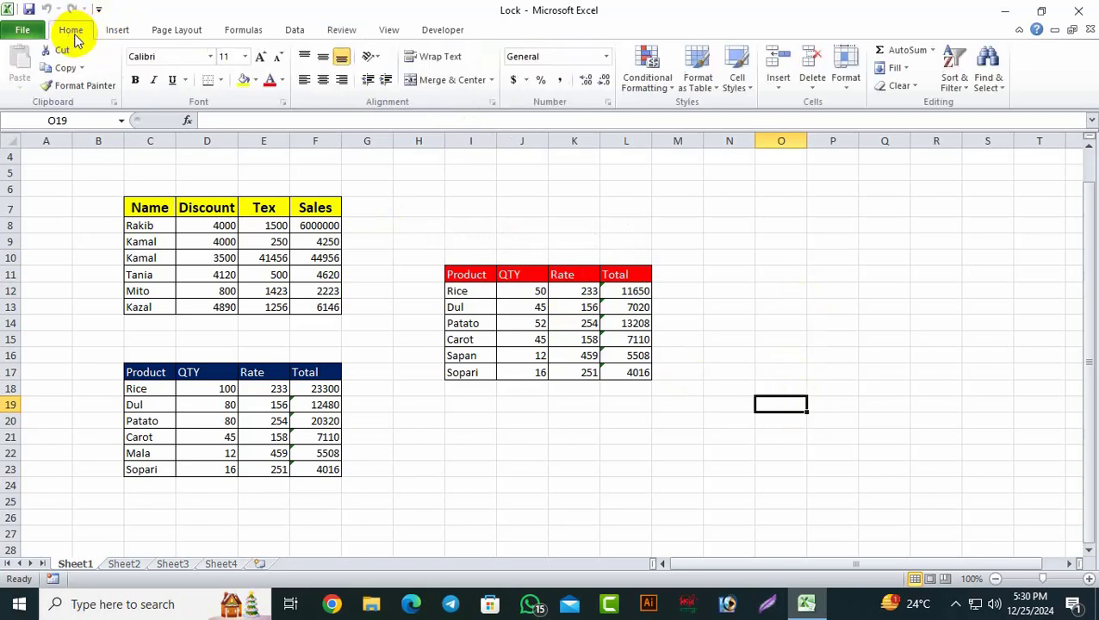
Step: Use Find & Select > Formulas to highlight the Sales and Total formula cells
{"action": "left_click", "coordinate": [1003, 91]}
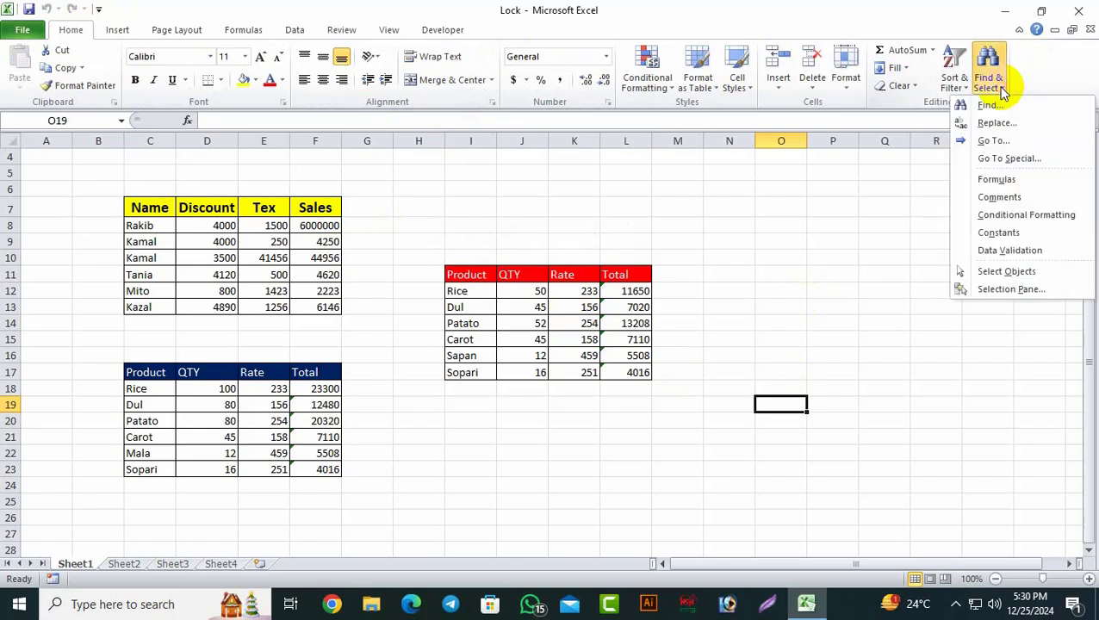
{"action": "left_click", "coordinate": [989, 181]}
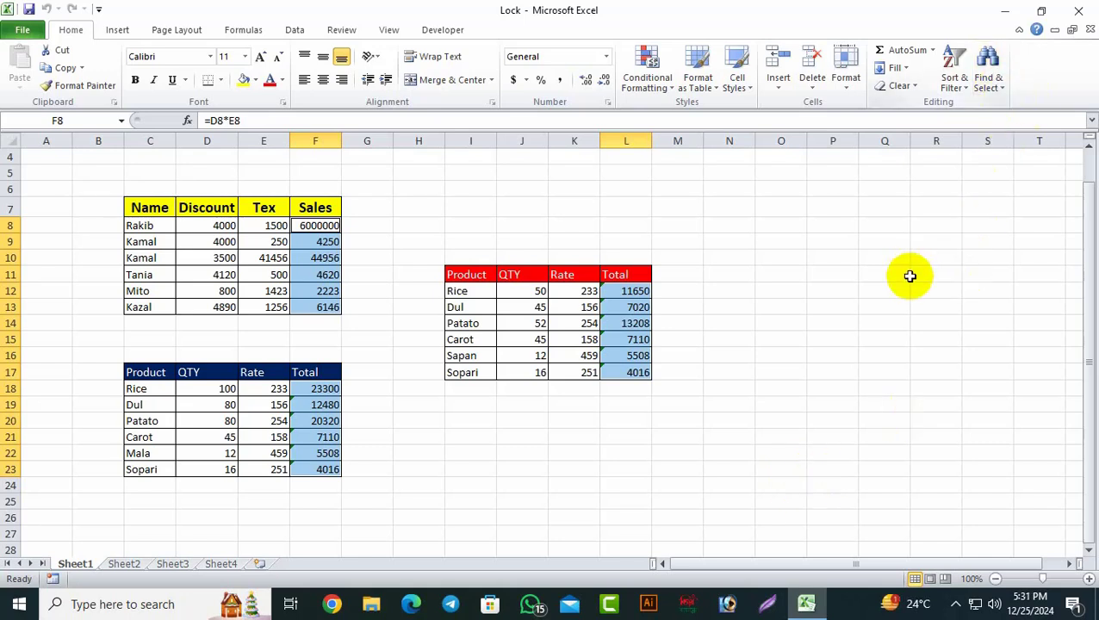
{"action": "left_click", "coordinate": [833, 407]}
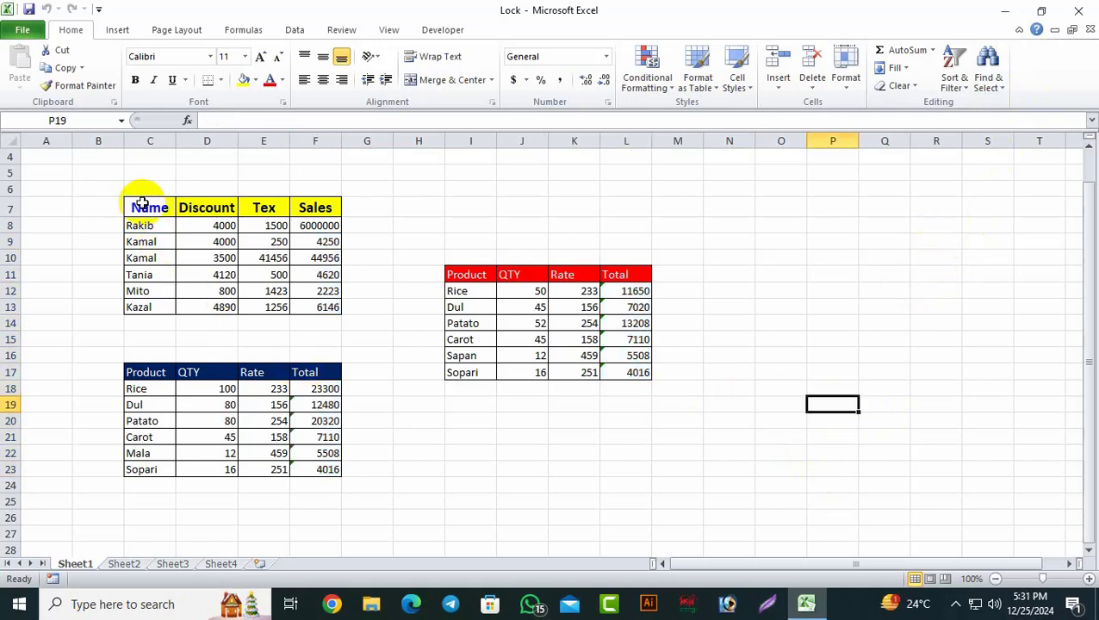
Step: Select C7:F13, C17:F23 and I11:L17 together and tick Locked in Format Cells > Protection
{"action": "left_click_drag", "start_coordinate": [148, 205], "coordinate": [314, 312]}
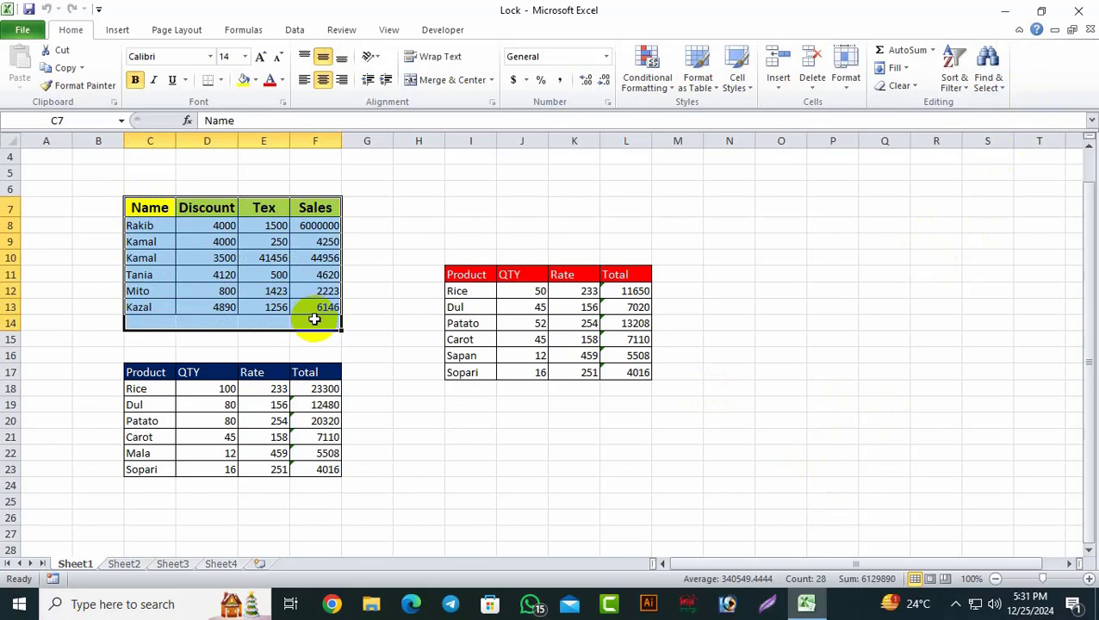
{"action": "left_click", "coordinate": [388, 324]}
{"action": "left_click", "coordinate": [142, 207]}
{"action": "left_click_drag", "start_coordinate": [143, 207], "coordinate": [307, 304]}
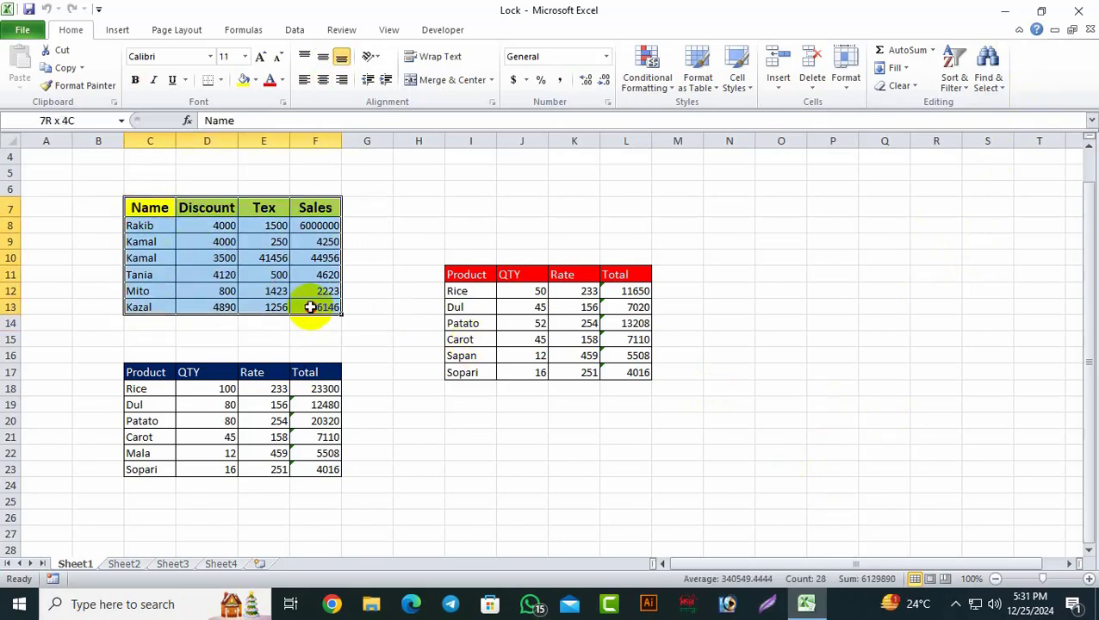
{"action": "left_click_drag", "start_coordinate": [142, 376], "coordinate": [301, 478]}
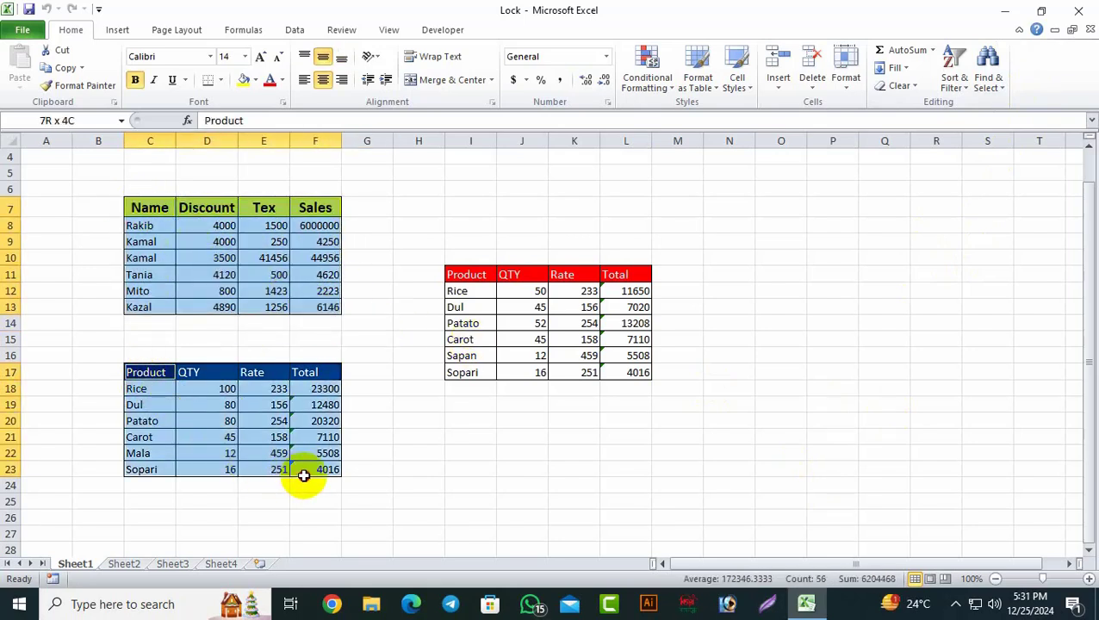
{"action": "left_click_drag", "start_coordinate": [454, 275], "coordinate": [633, 375]}
{"action": "right_click", "coordinate": [294, 255]}
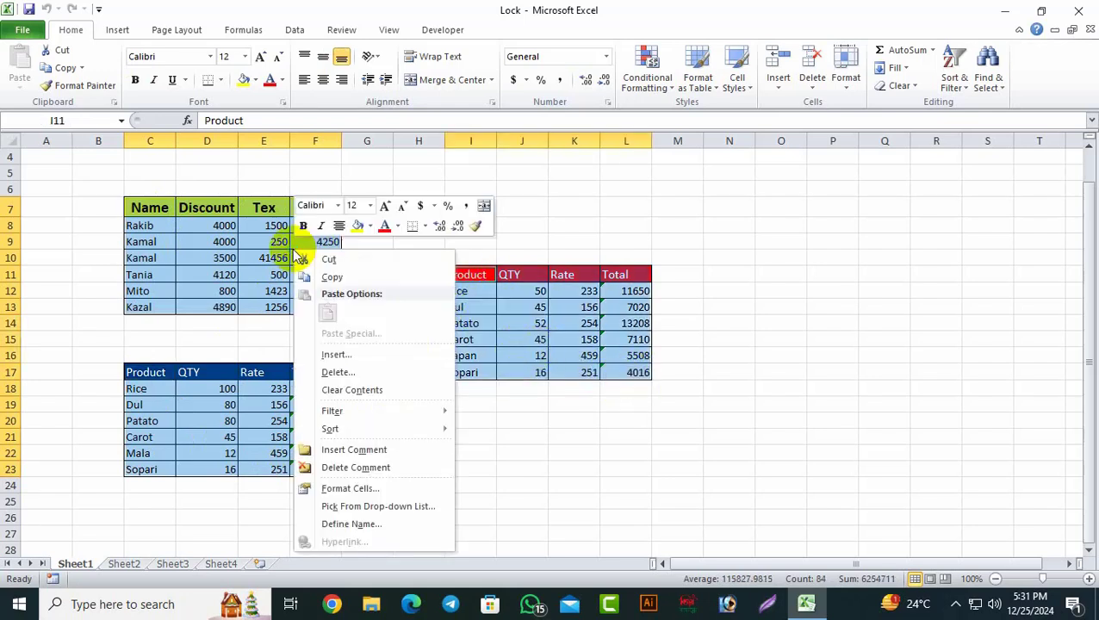
{"action": "left_click", "coordinate": [347, 488]}
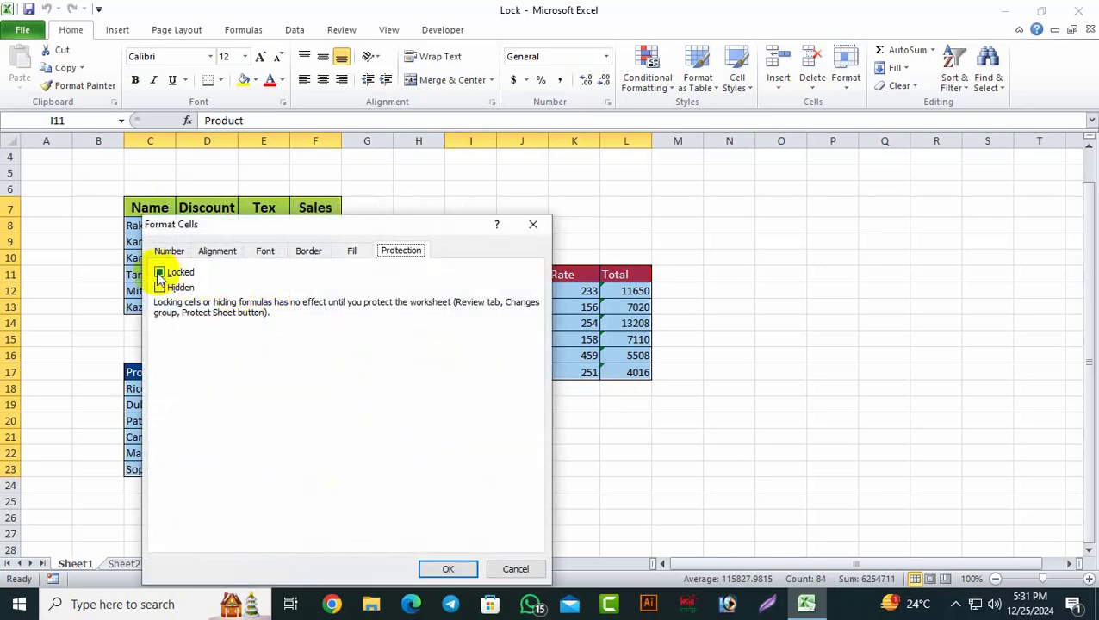
{"action": "left_click", "coordinate": [160, 274]}
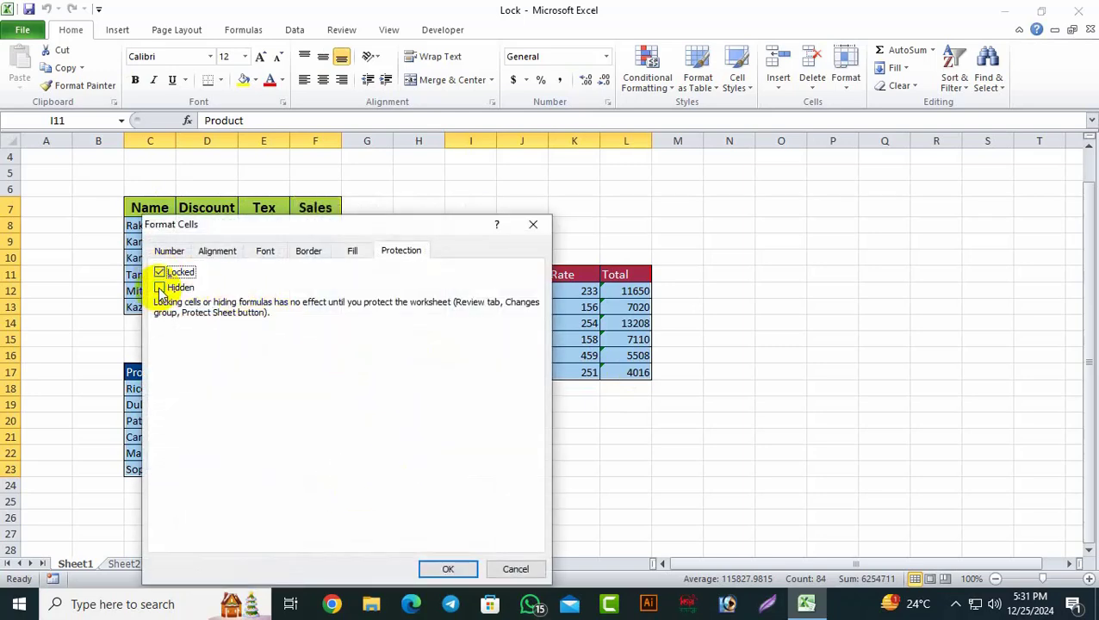
{"action": "left_click", "coordinate": [160, 290]}
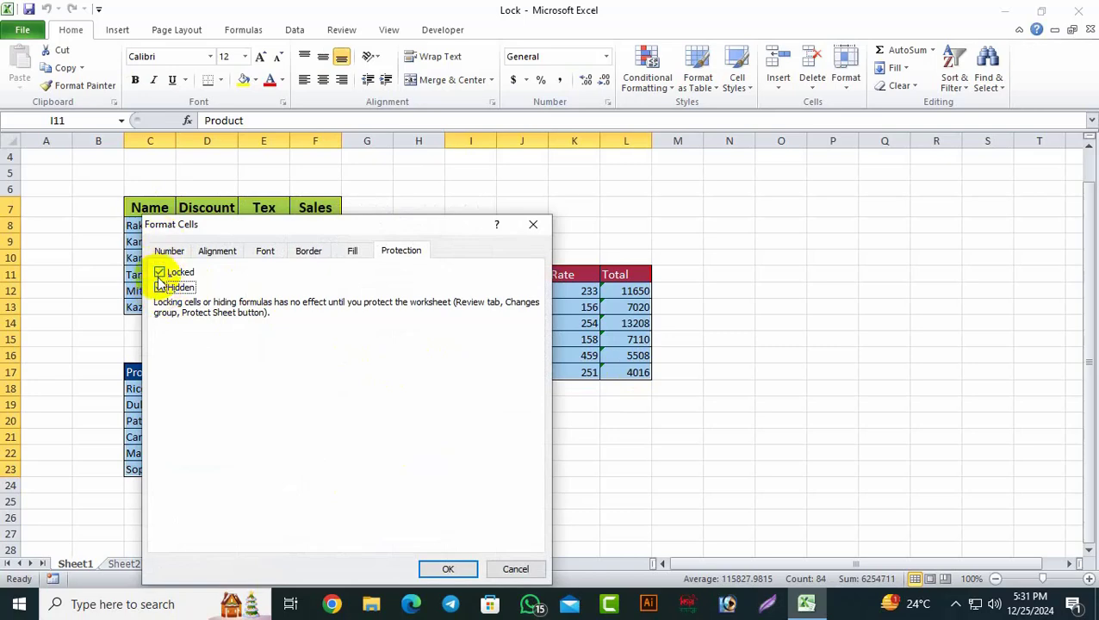
{"action": "left_click", "coordinate": [446, 568]}
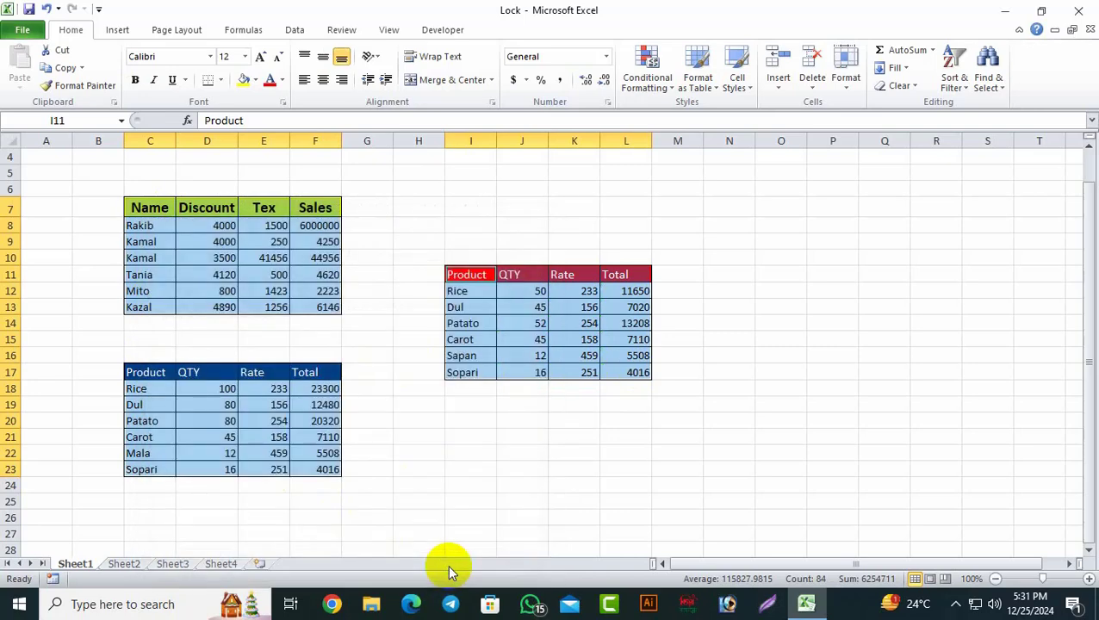
Step: Protect Sheet1 again from the Review tab with a confirmed password
{"action": "left_click", "coordinate": [349, 32]}
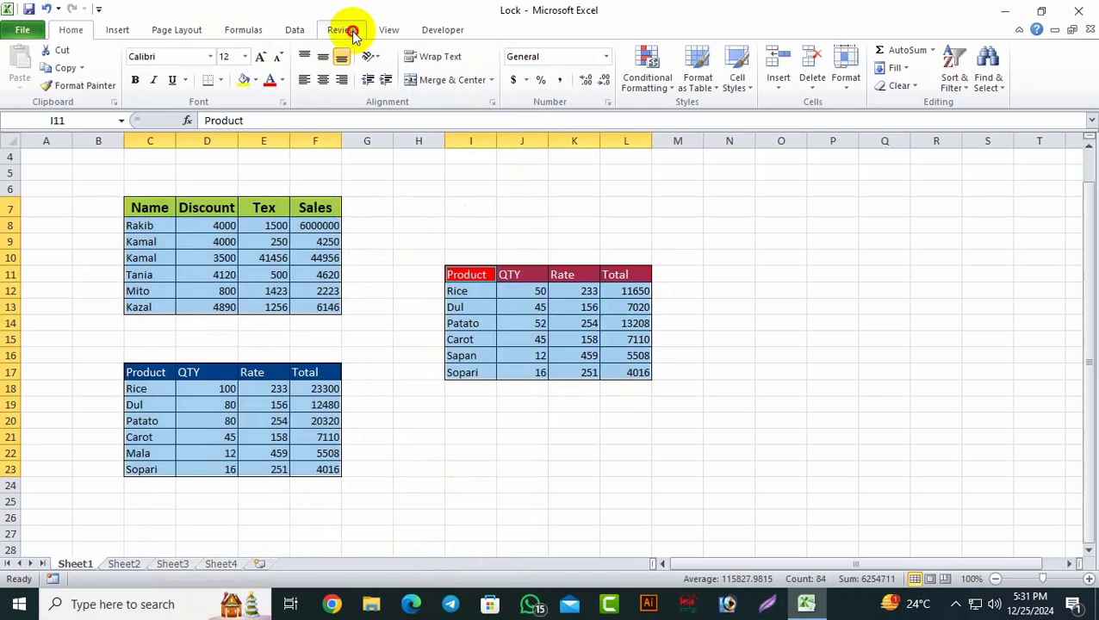
{"action": "left_click", "coordinate": [474, 84]}
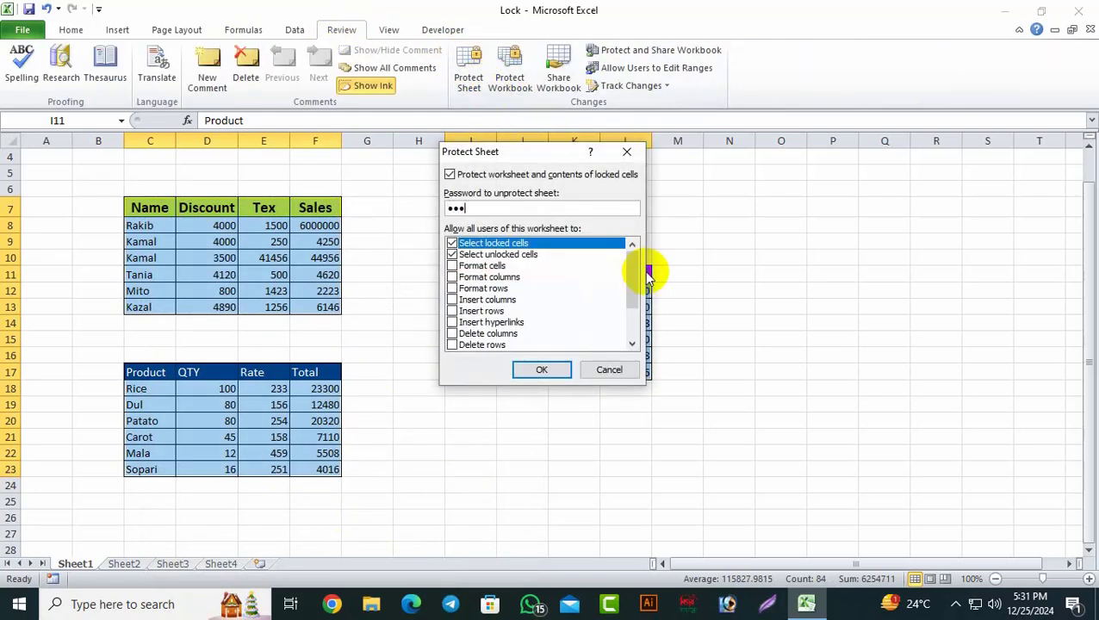
{"action": "left_click", "coordinate": [541, 369]}
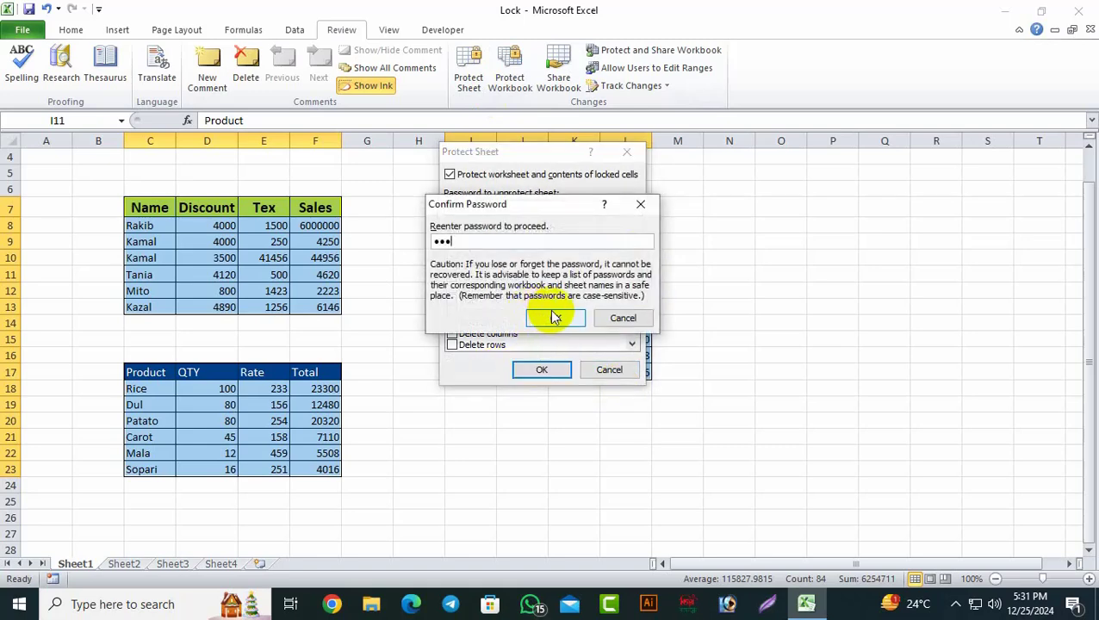
{"action": "left_click", "coordinate": [553, 318]}
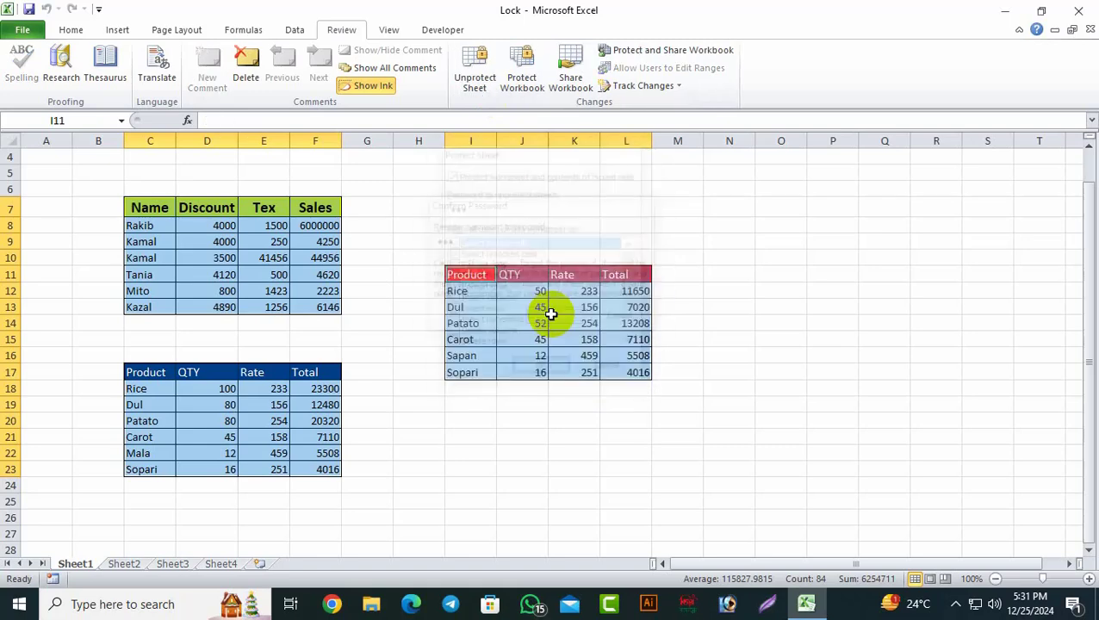
{"action": "left_click", "coordinate": [782, 347]}
{"action": "left_click", "coordinate": [324, 222]}
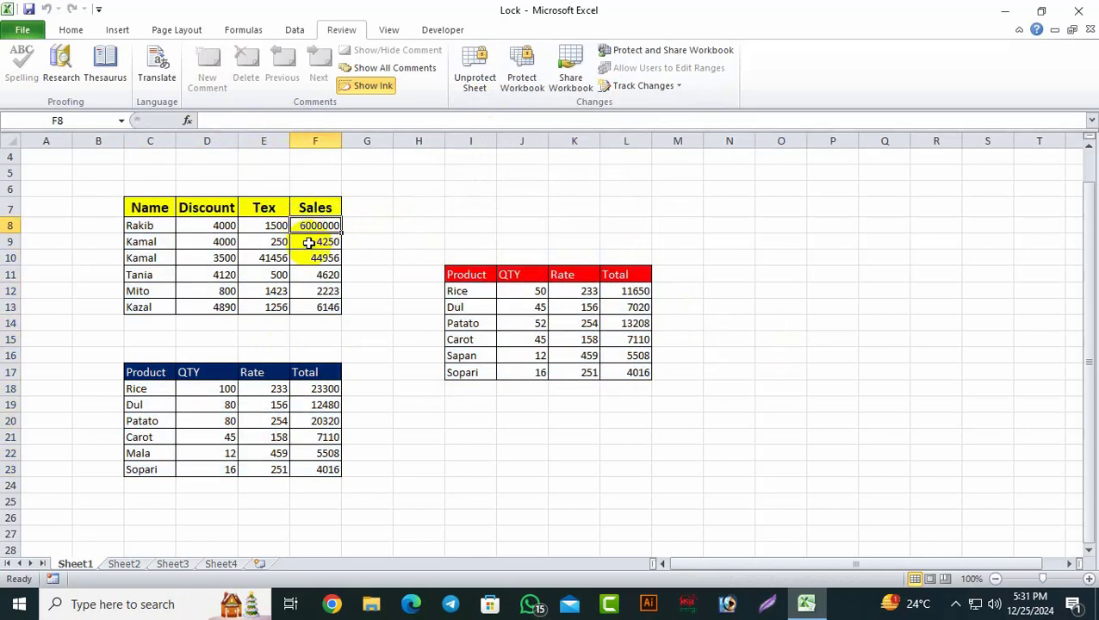
{"action": "left_click", "coordinate": [308, 241]}
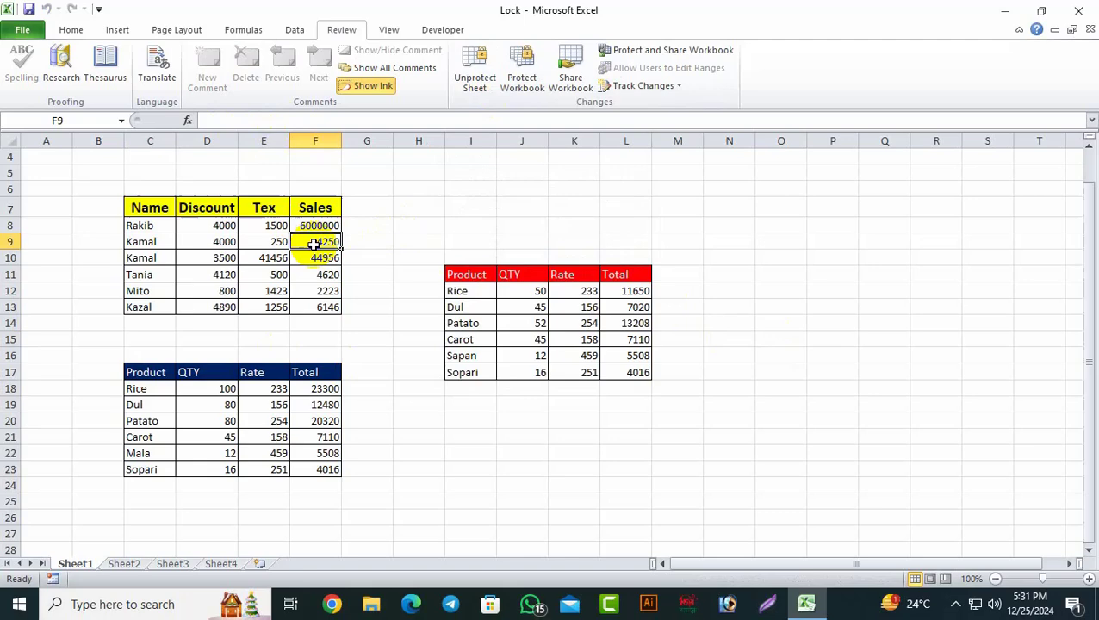
{"action": "double_click", "coordinate": [209, 241]}
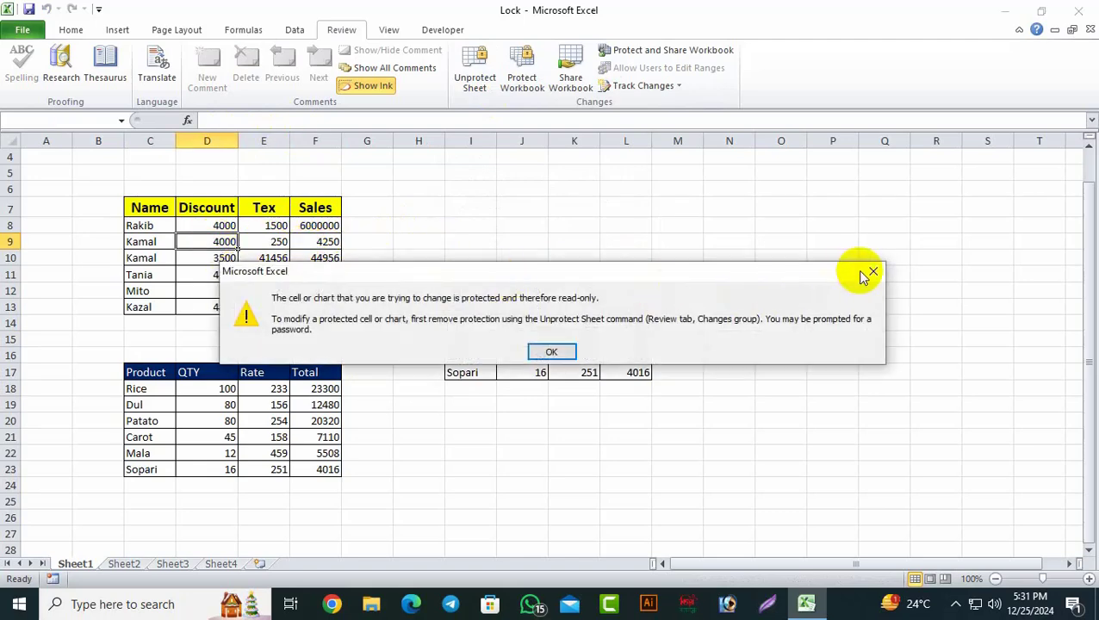
{"action": "left_click", "coordinate": [870, 273]}
{"action": "double_click", "coordinate": [226, 403]}
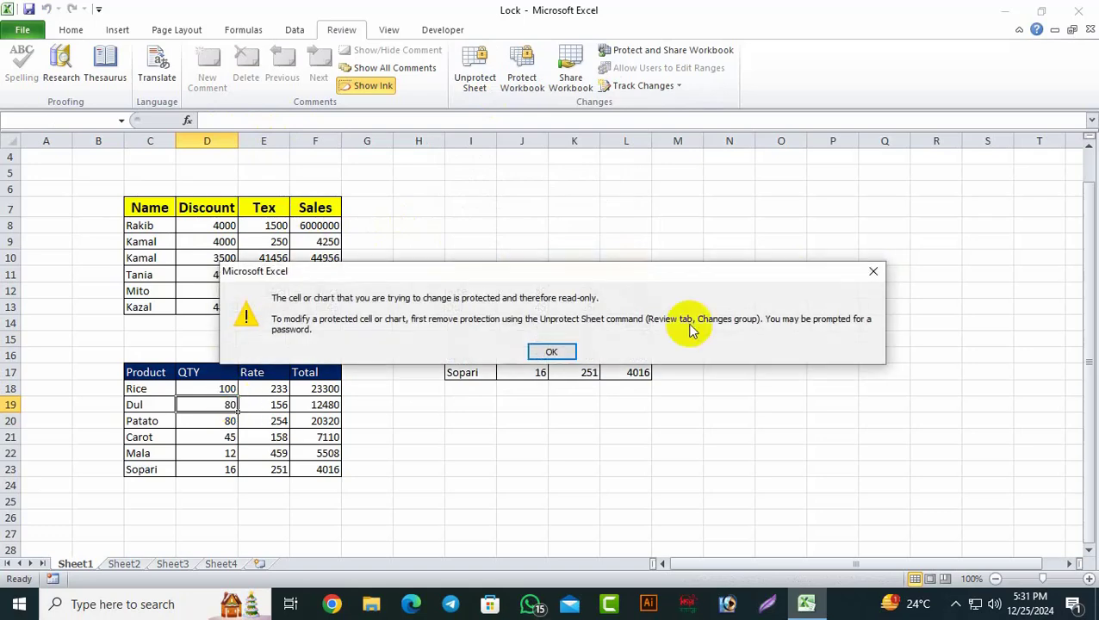
{"action": "left_click", "coordinate": [873, 271]}
{"action": "left_click", "coordinate": [422, 223]}
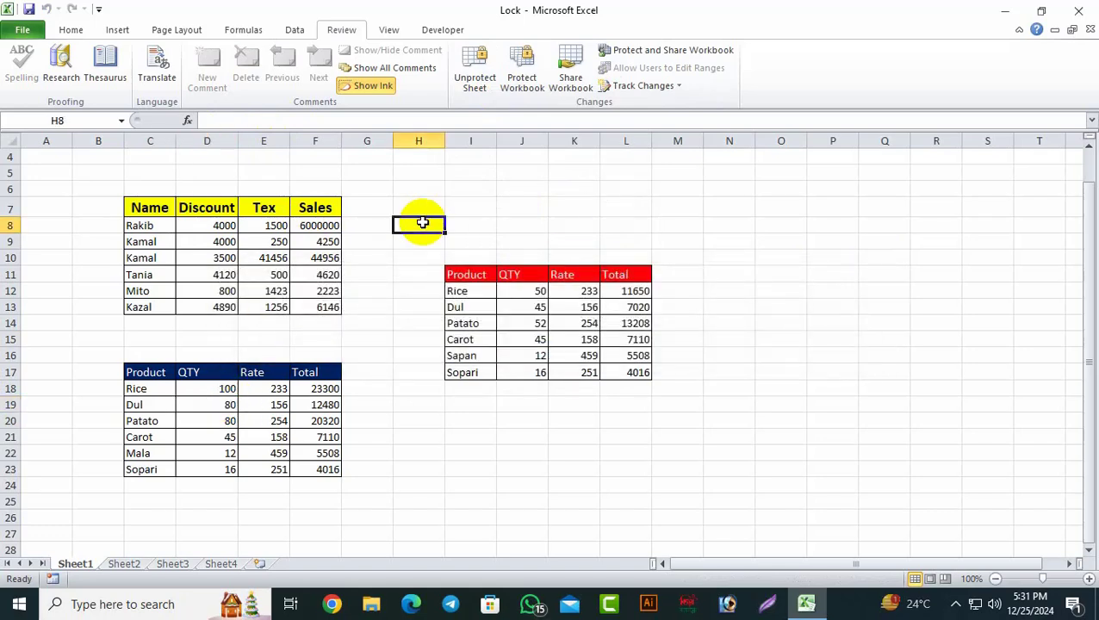
{"action": "double_click", "coordinate": [422, 223]}
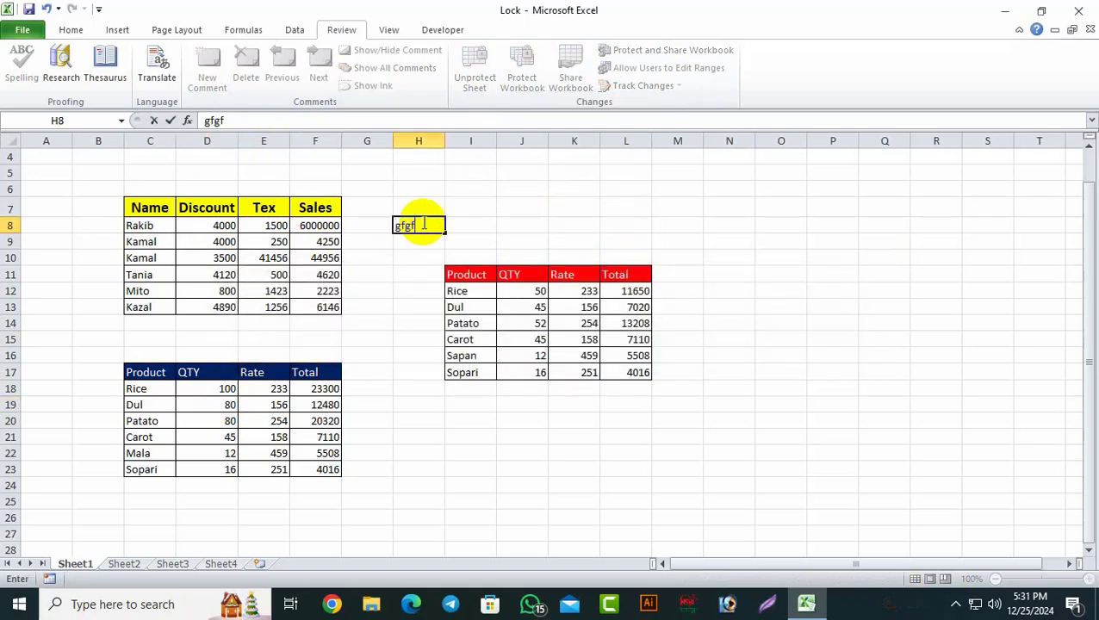
{"action": "key", "text": "BackSpace"}
{"action": "key", "text": "BackSpace"}
{"action": "key", "text": "BackSpace"}
{"action": "key", "text": "BackSpace"}
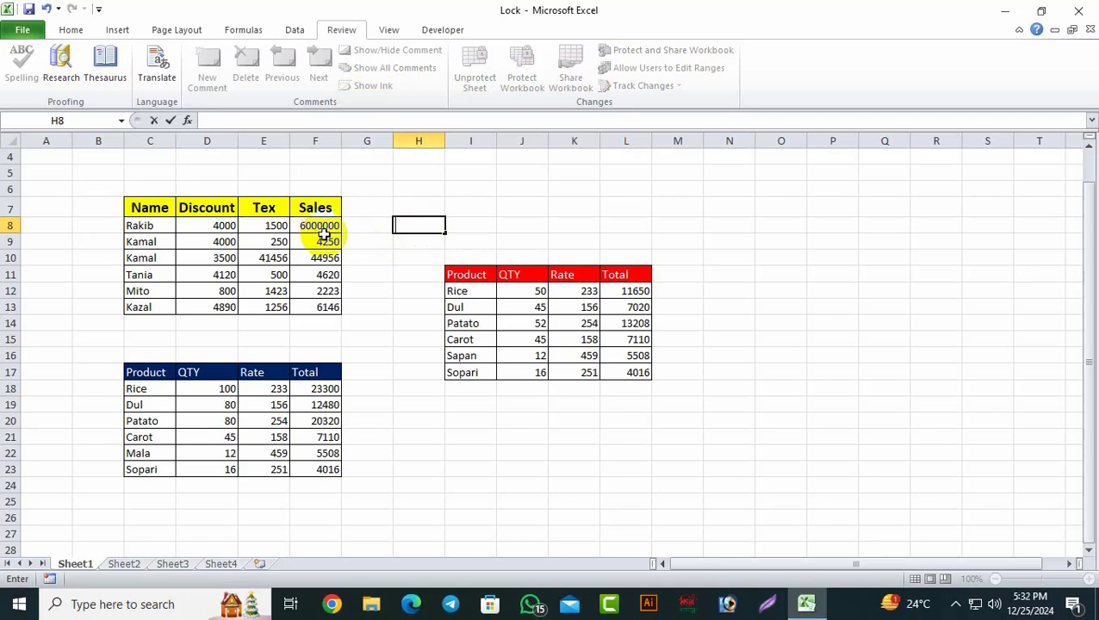
{"action": "left_click", "coordinate": [380, 323]}
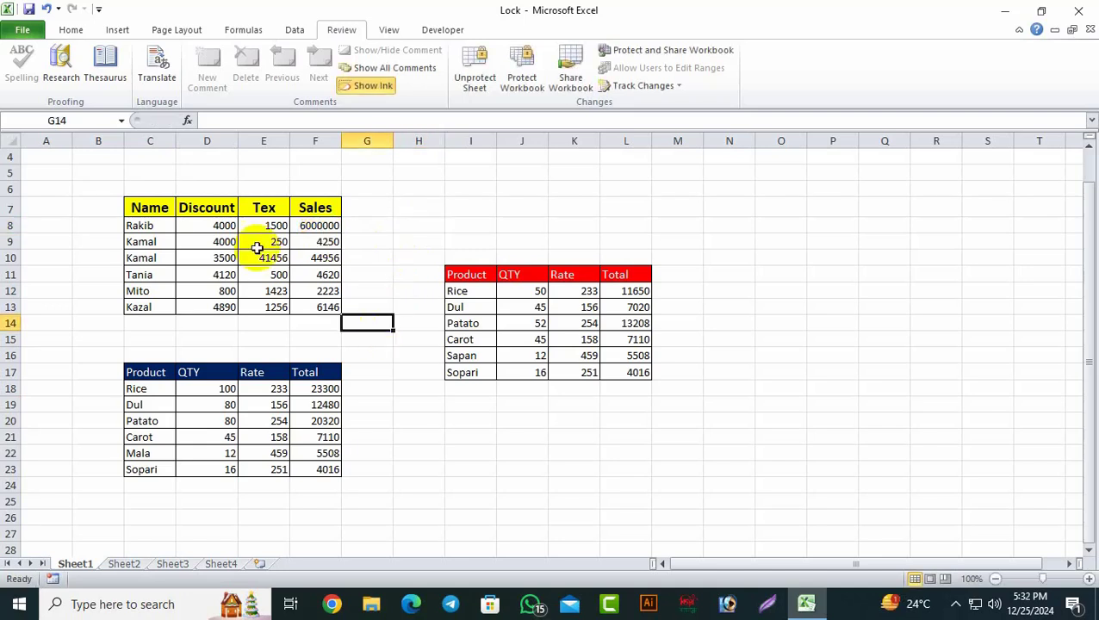
Step: Remove Sheet1's protection by entering the sheet password in the Unprotect Sheet prompt
{"action": "left_click", "coordinate": [474, 66]}
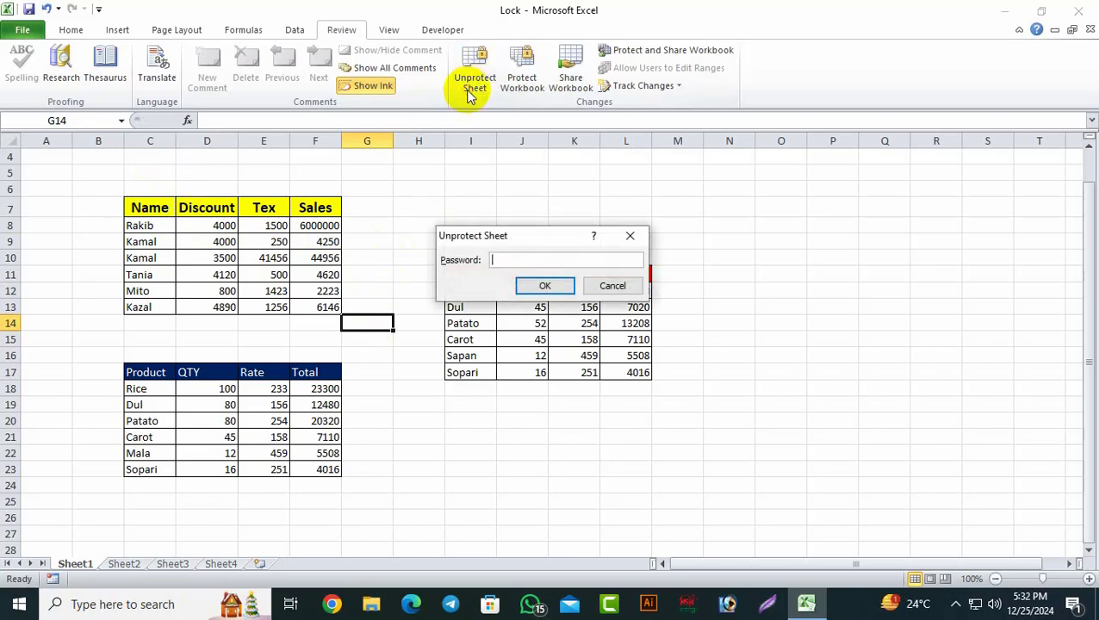
{"action": "left_click", "coordinate": [632, 237]}
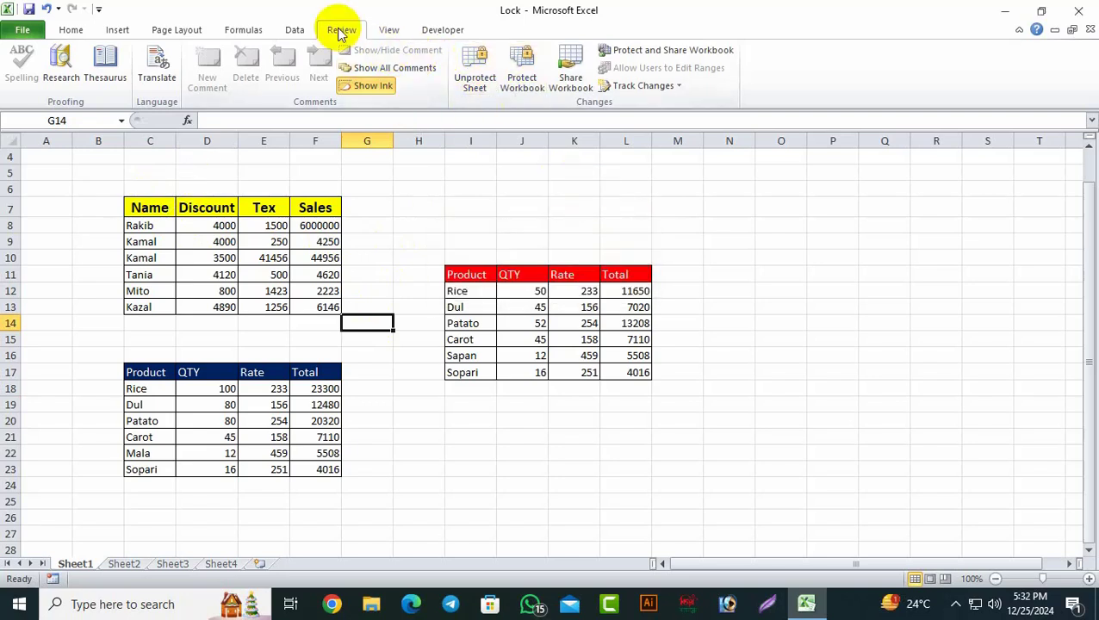
{"action": "left_click", "coordinate": [479, 95]}
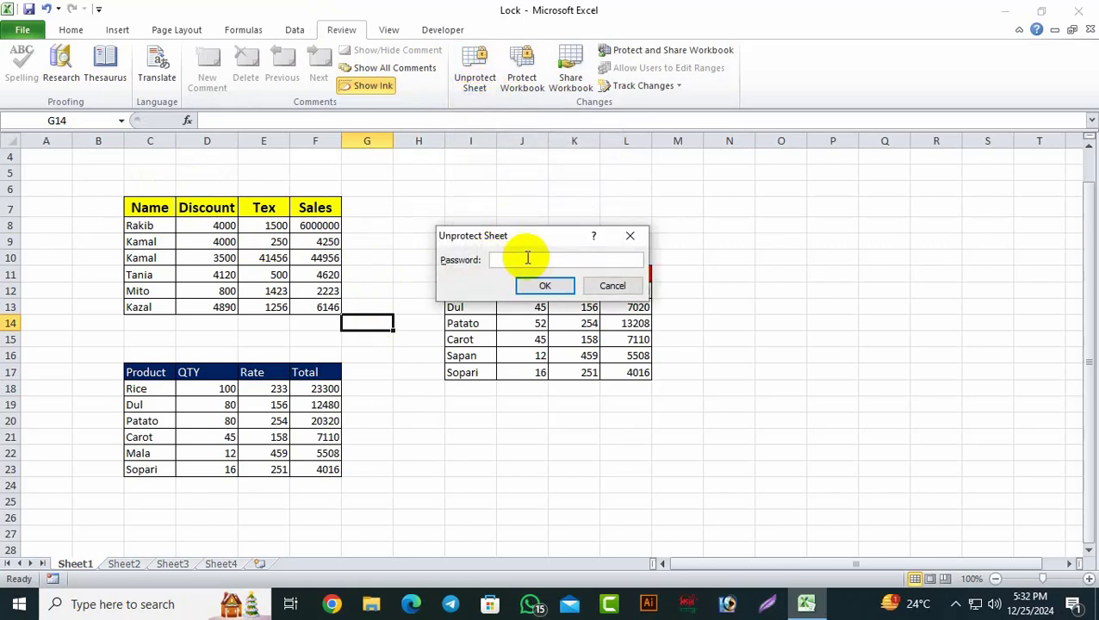
{"action": "left_click", "coordinate": [544, 285]}
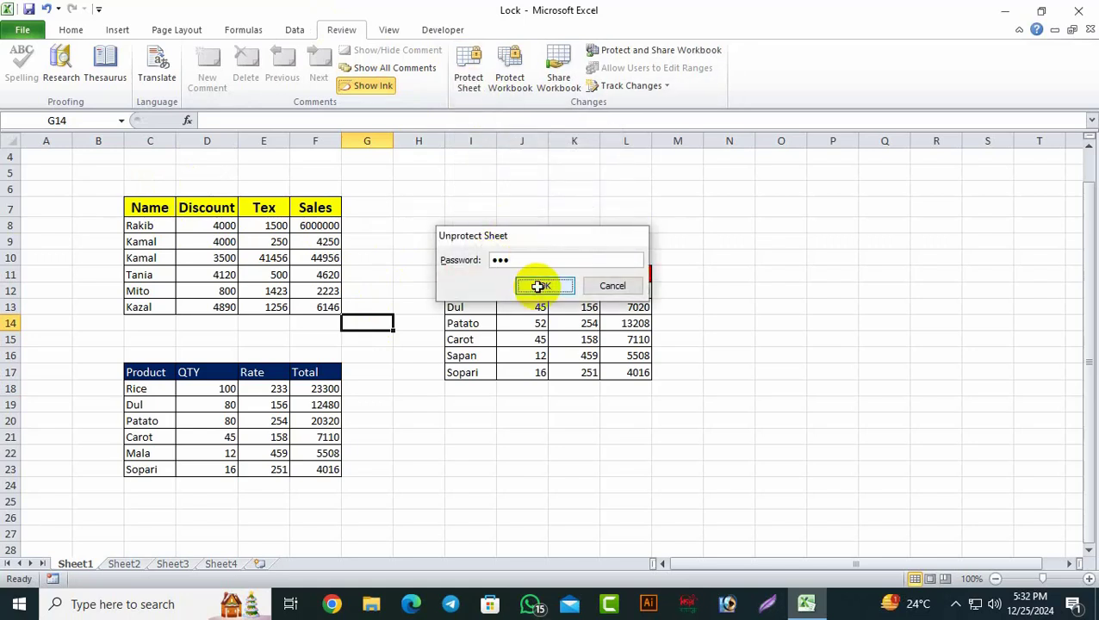
{"action": "left_click", "coordinate": [740, 373]}
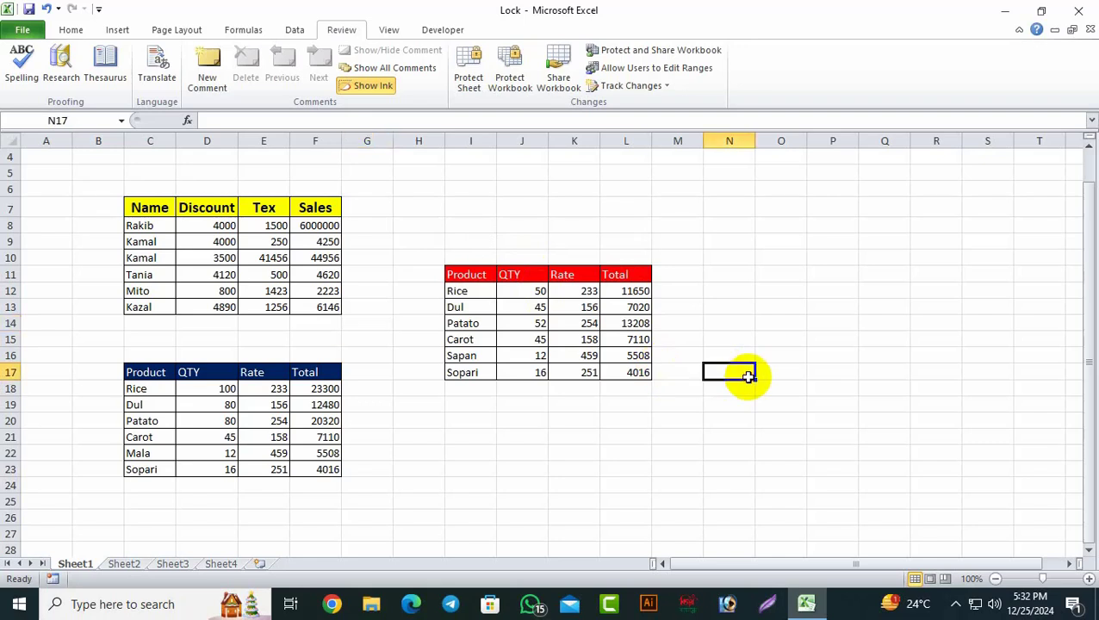
{"action": "left_click", "coordinate": [148, 207]}
{"action": "left_click_drag", "start_coordinate": [148, 226], "coordinate": [233, 281]}
{"action": "left_click", "coordinate": [404, 226]}
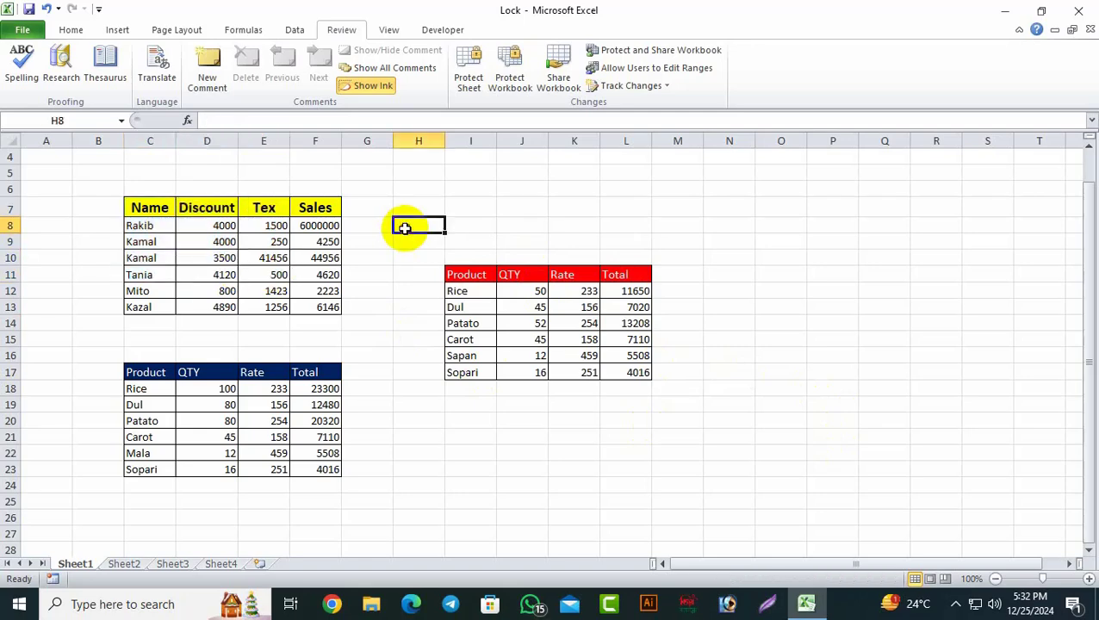
{"action": "left_click", "coordinate": [315, 139]}
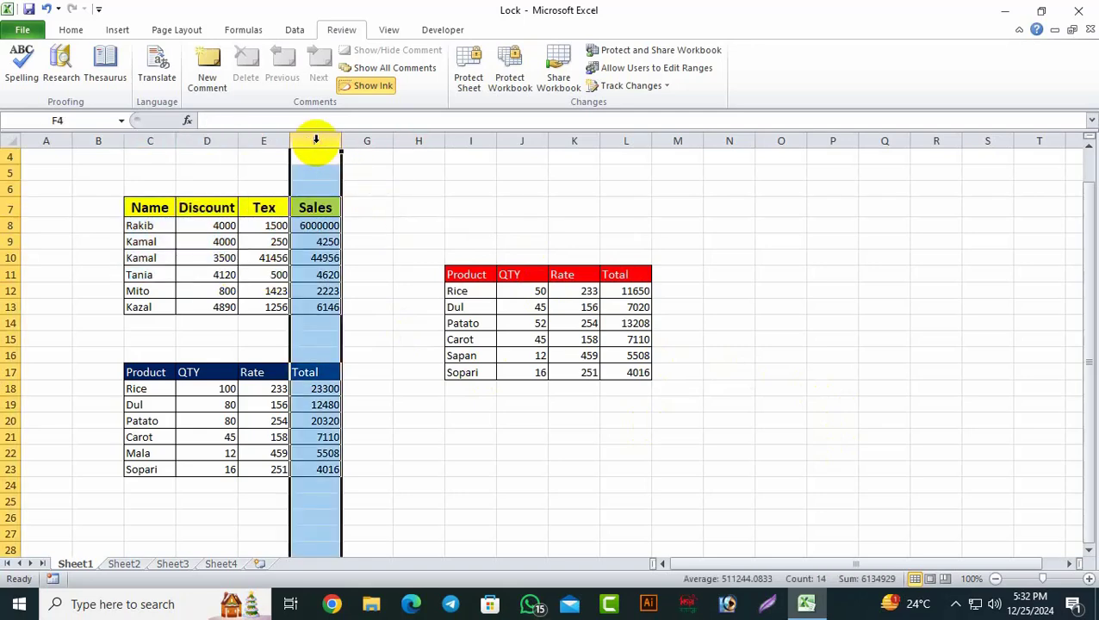
{"action": "right_click", "coordinate": [299, 141]}
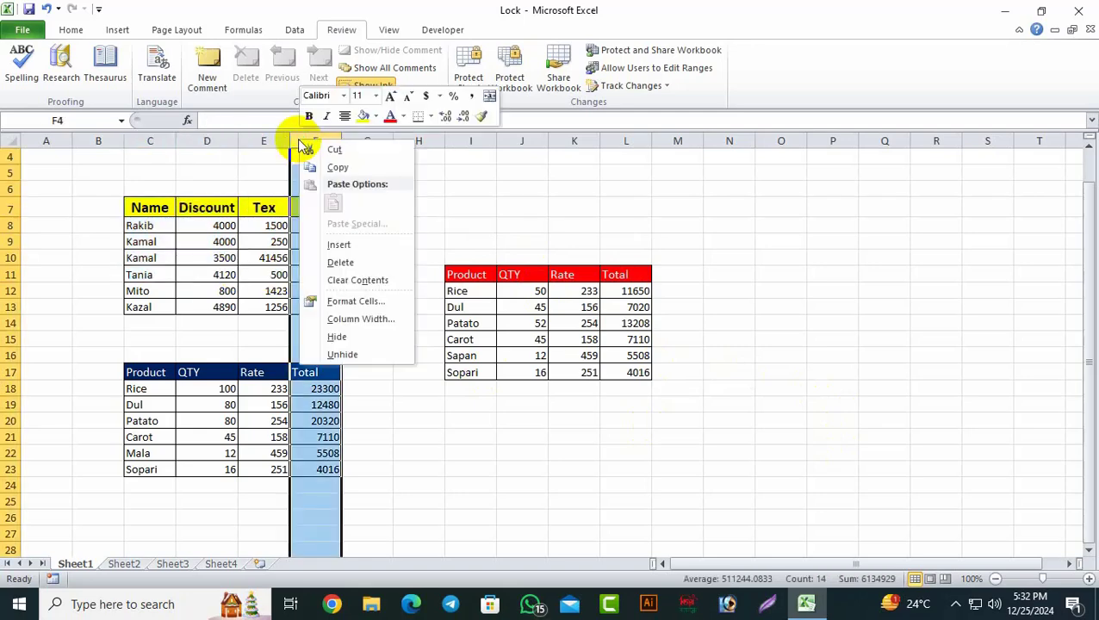
{"action": "left_click", "coordinate": [355, 248]}
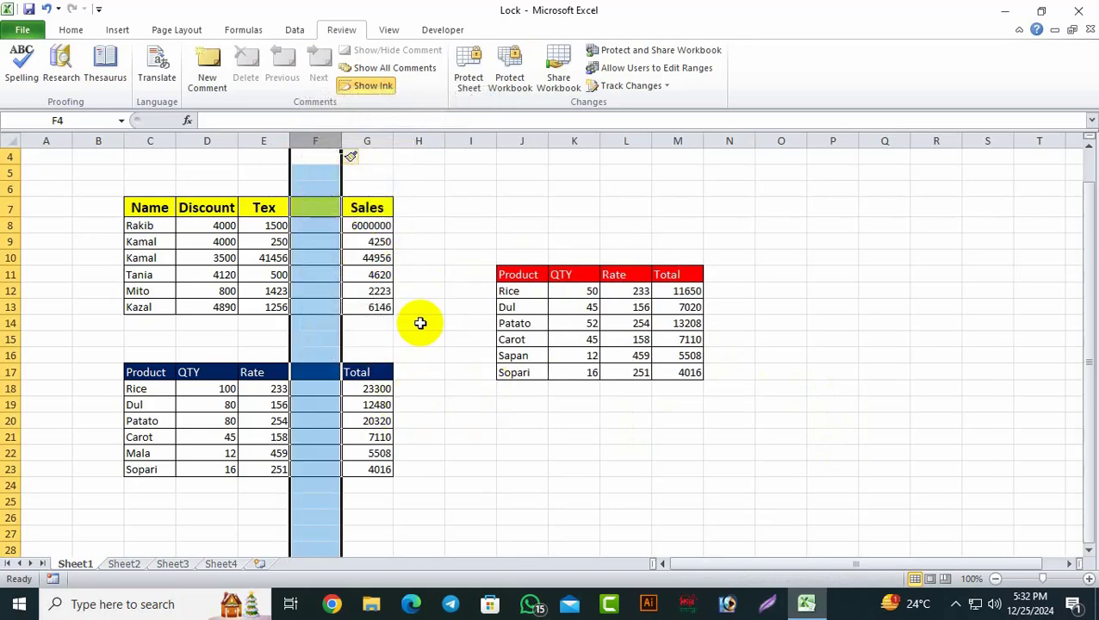
{"action": "right_click", "coordinate": [323, 144]}
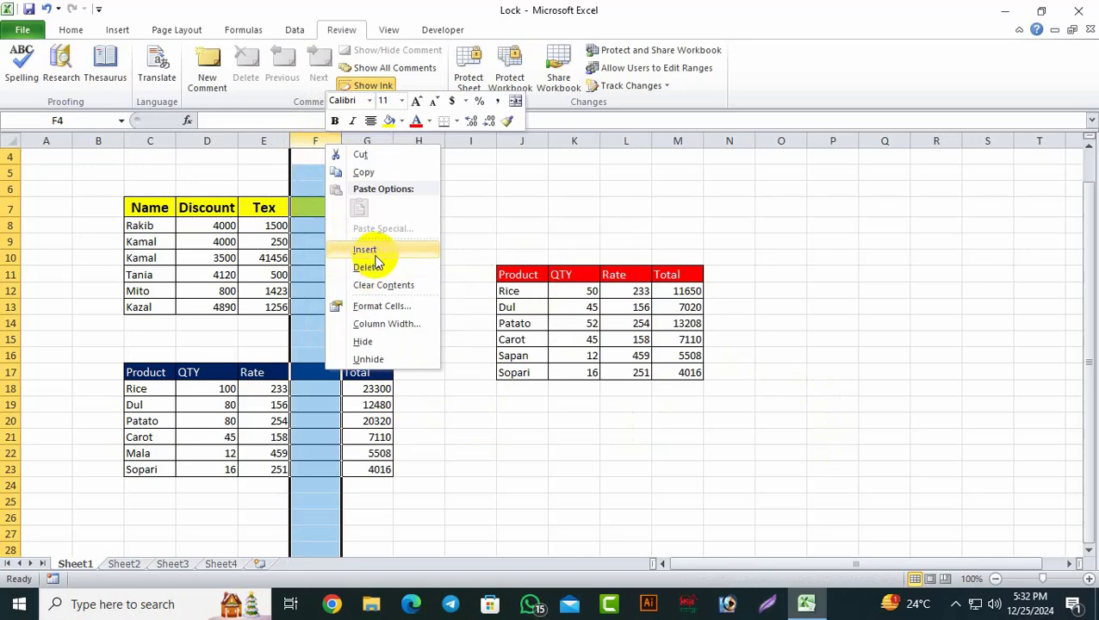
{"action": "left_click", "coordinate": [370, 267]}
{"action": "left_click", "coordinate": [633, 474]}
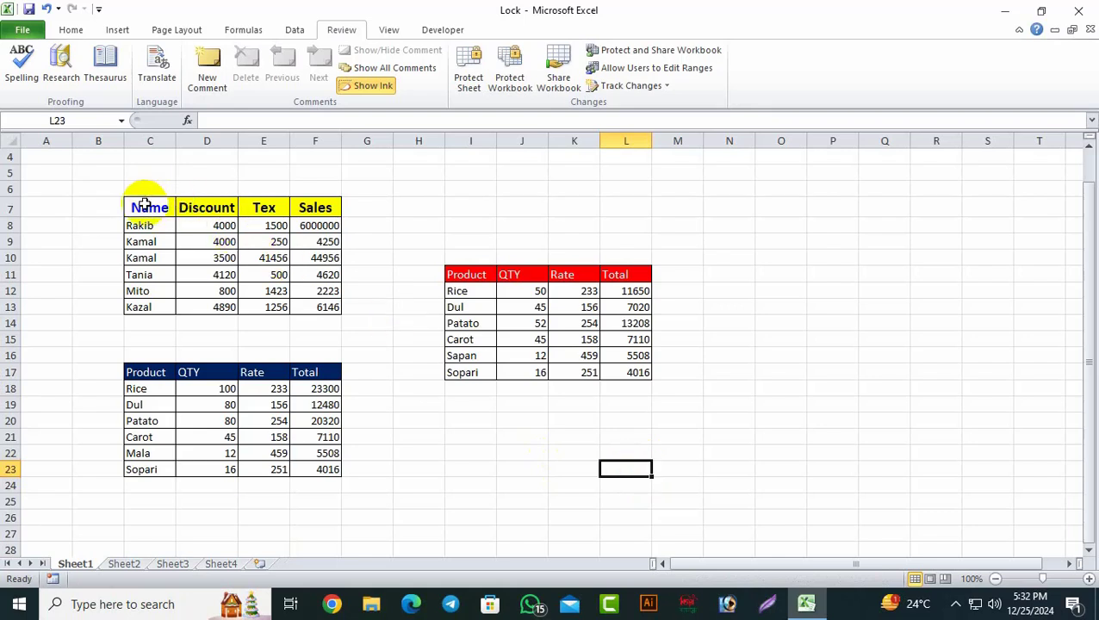
Step: Set the Name table cells C7:F13 to both Locked and Hidden in Format Cells Protection
{"action": "left_click_drag", "start_coordinate": [146, 207], "coordinate": [312, 307]}
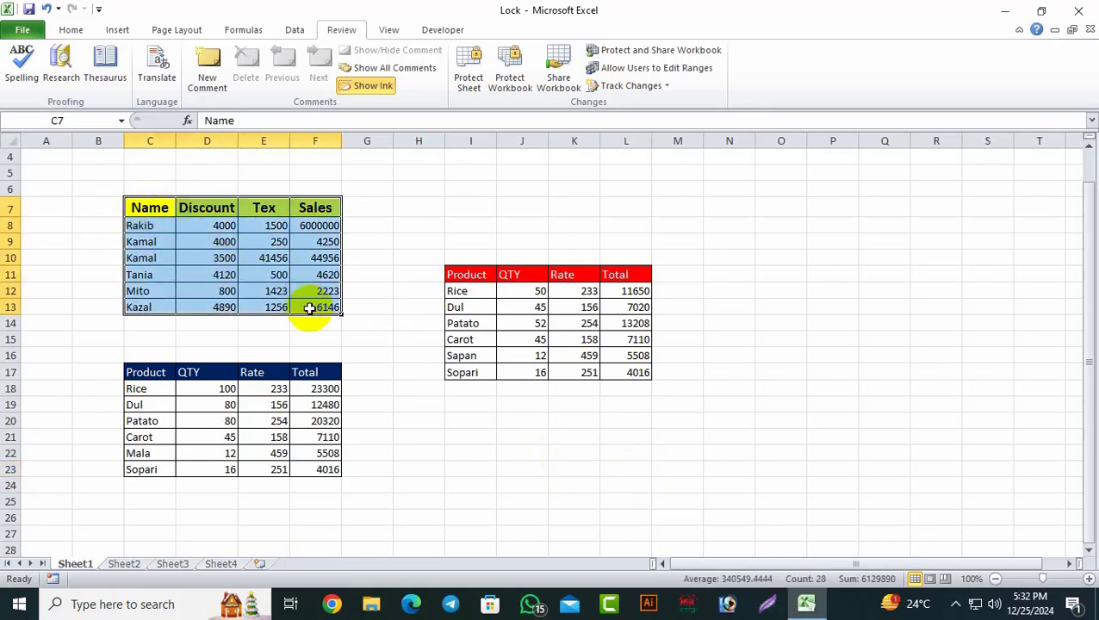
{"action": "right_click", "coordinate": [304, 254]}
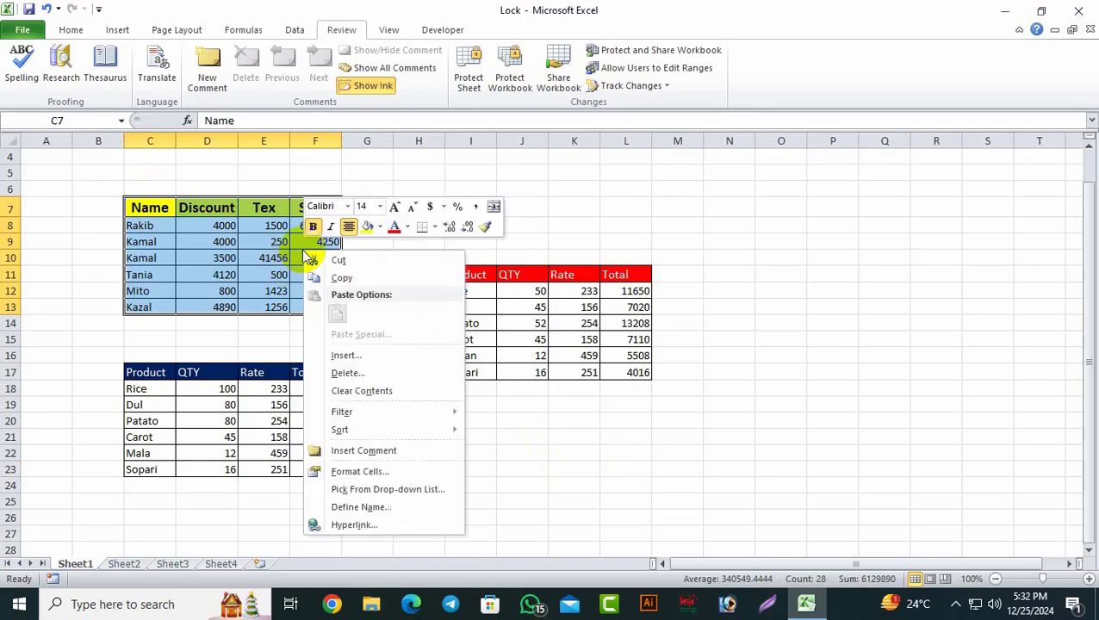
{"action": "left_click", "coordinate": [347, 471]}
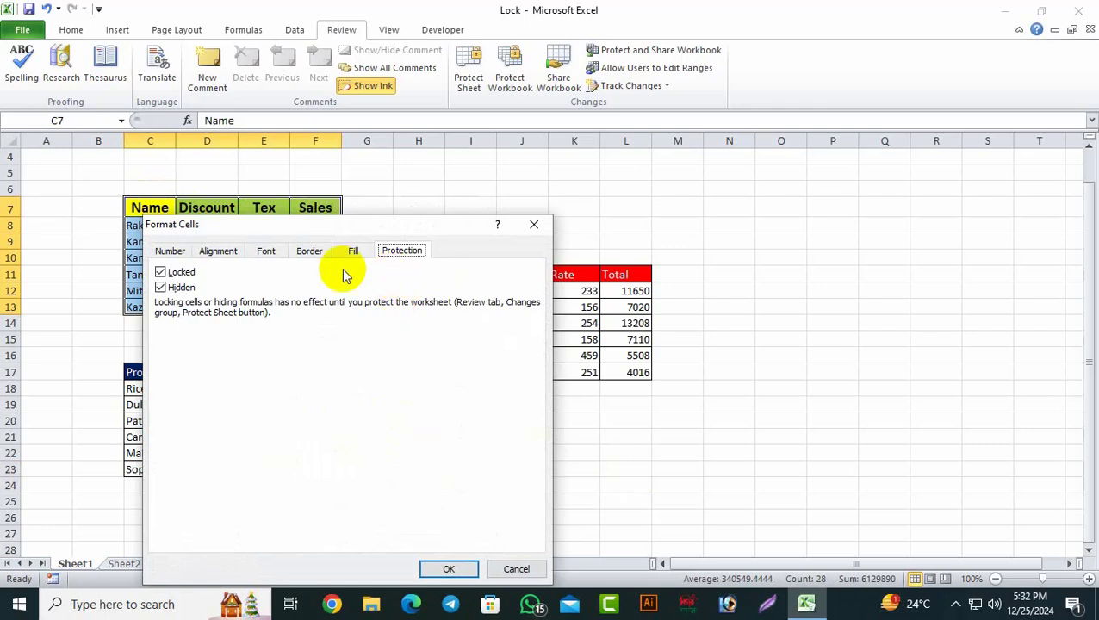
{"action": "left_click", "coordinate": [162, 287]}
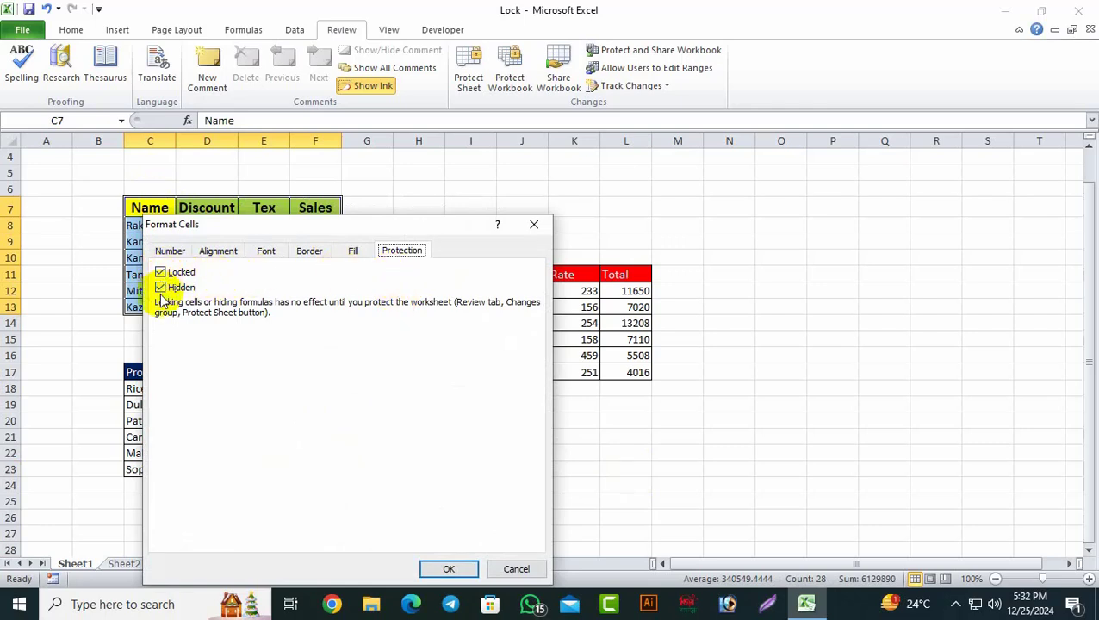
{"action": "left_click", "coordinate": [448, 568]}
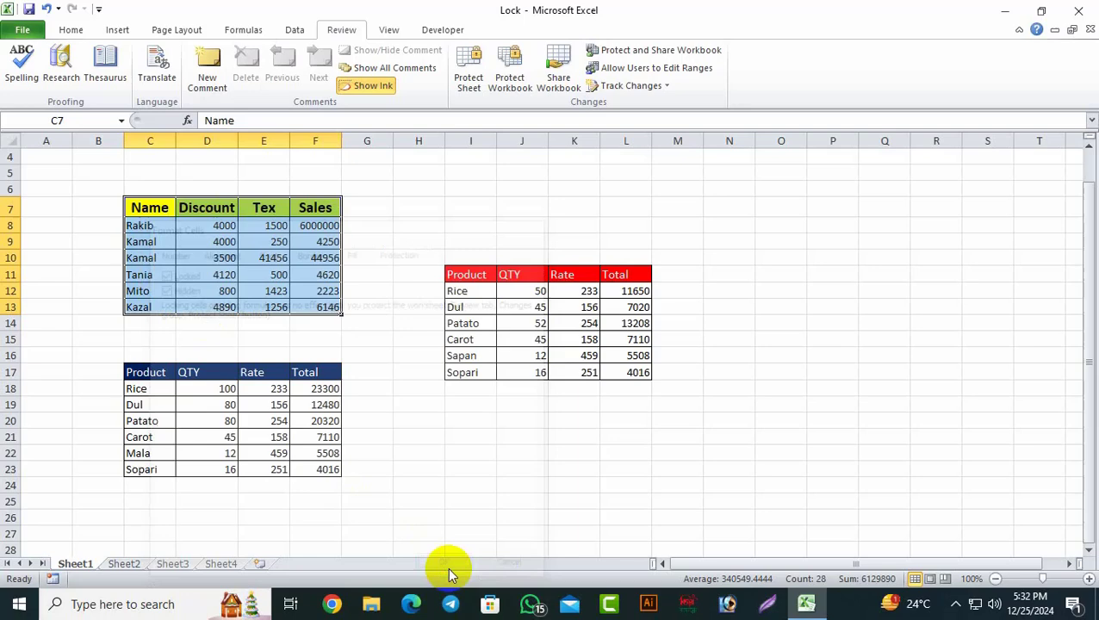
Step: Protect Sheet1 with Insert columns, Insert rows, Delete columns and Delete rows permitted
{"action": "left_click", "coordinate": [465, 86]}
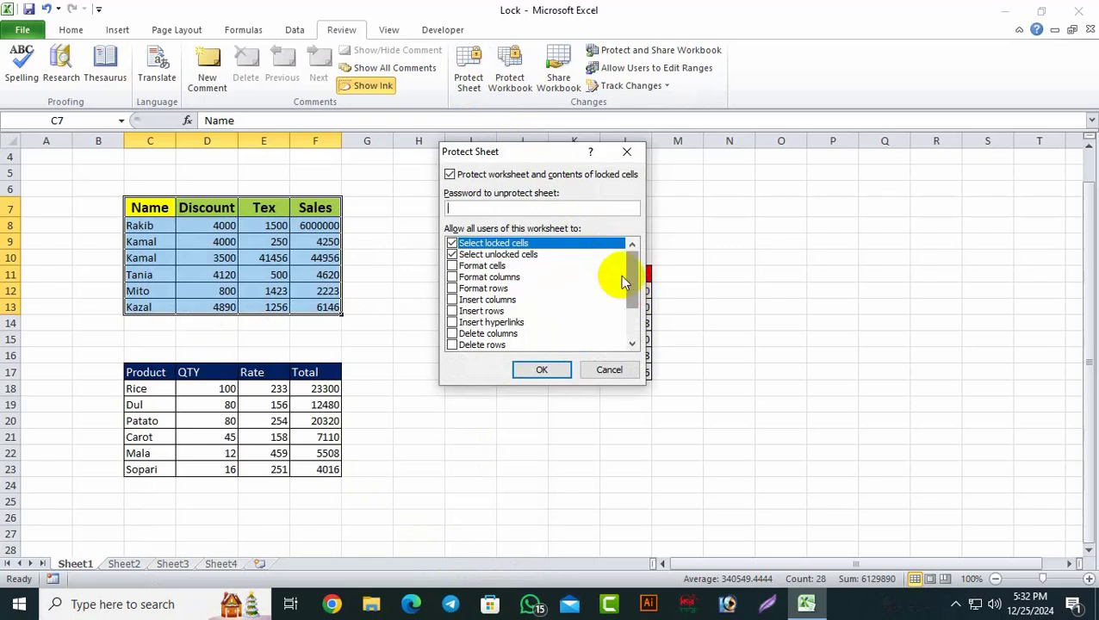
{"action": "left_click_drag", "start_coordinate": [629, 272], "coordinate": [627, 250]}
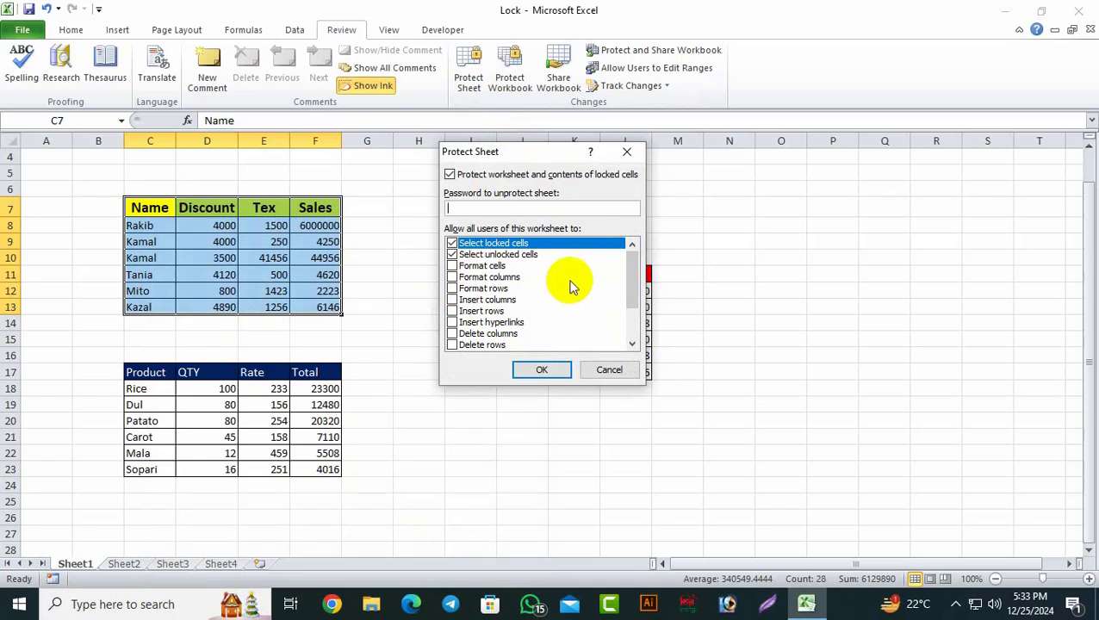
{"action": "left_click_drag", "start_coordinate": [633, 291], "coordinate": [633, 304]}
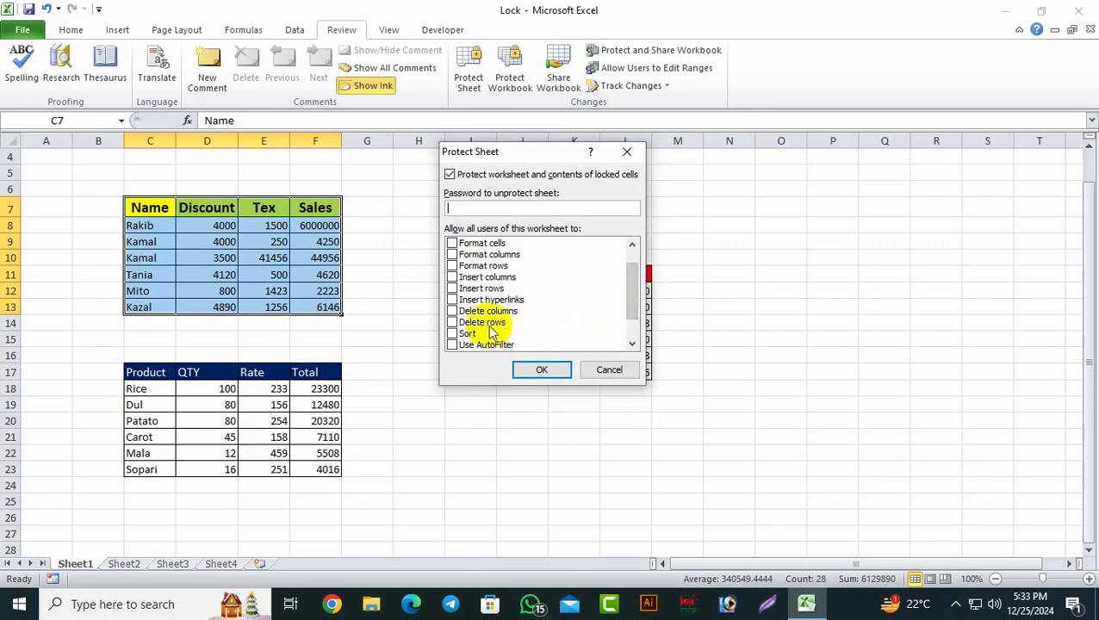
{"action": "left_click", "coordinate": [452, 312]}
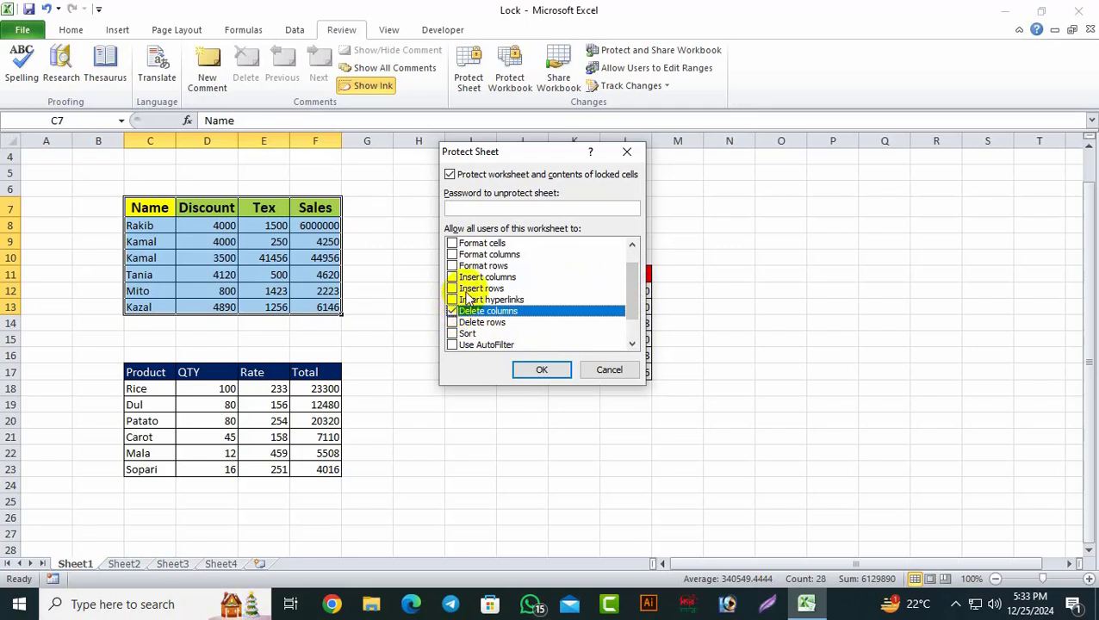
{"action": "left_click", "coordinate": [453, 288]}
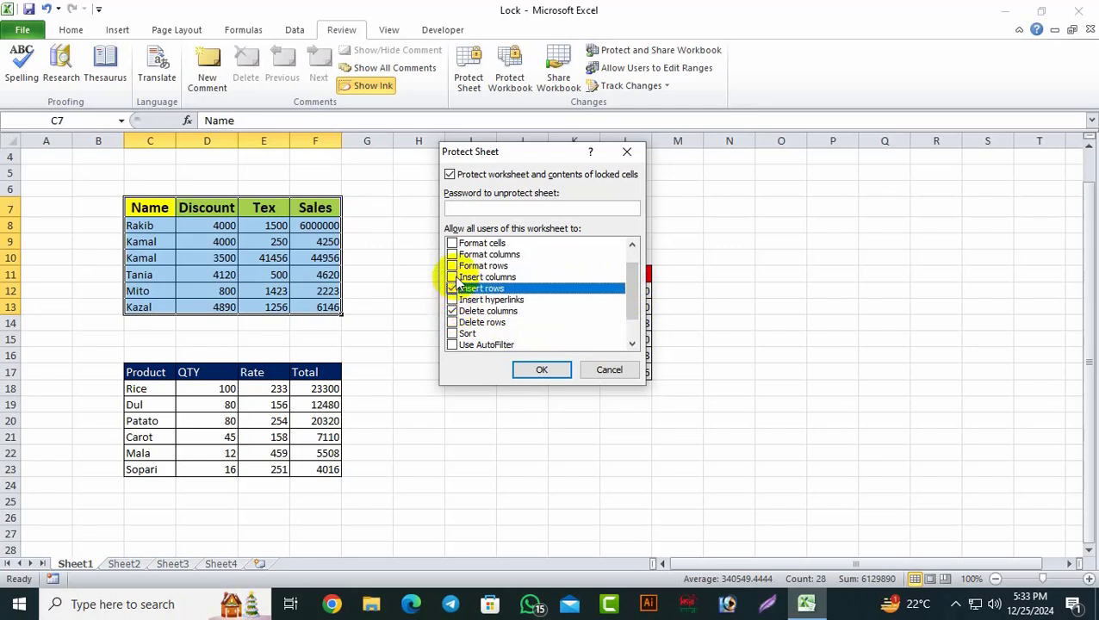
{"action": "left_click", "coordinate": [453, 277]}
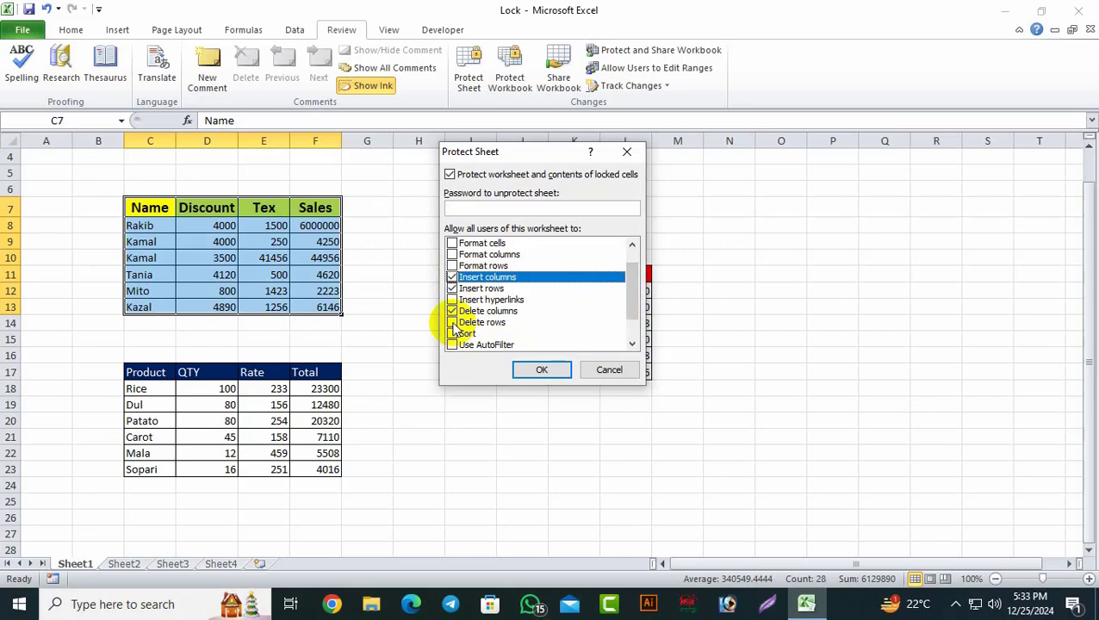
{"action": "left_click", "coordinate": [452, 322]}
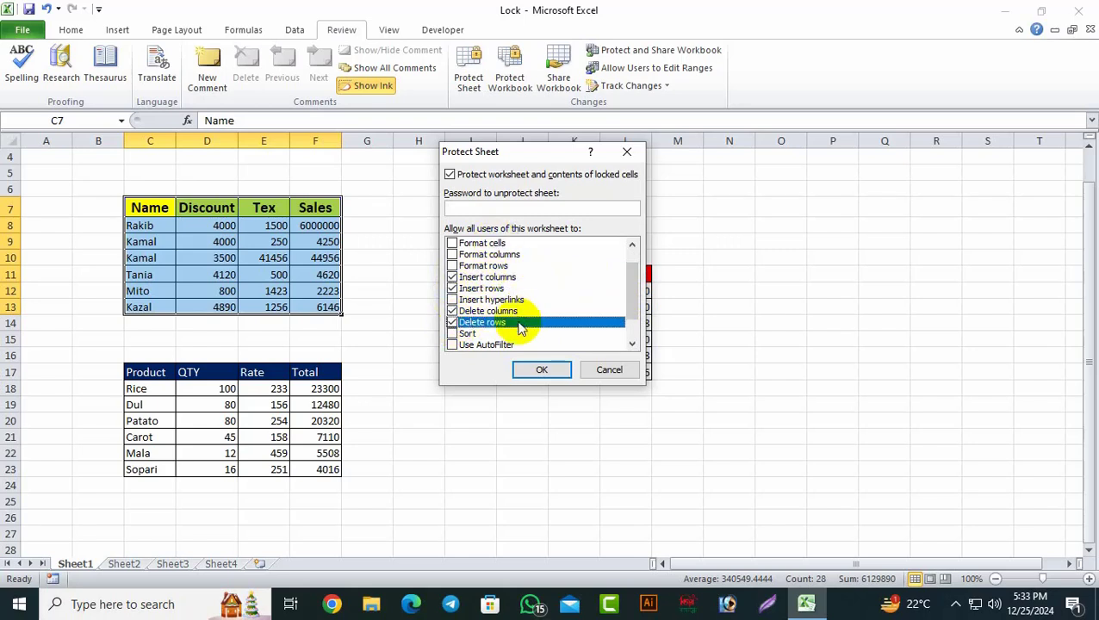
{"action": "left_click", "coordinate": [540, 370]}
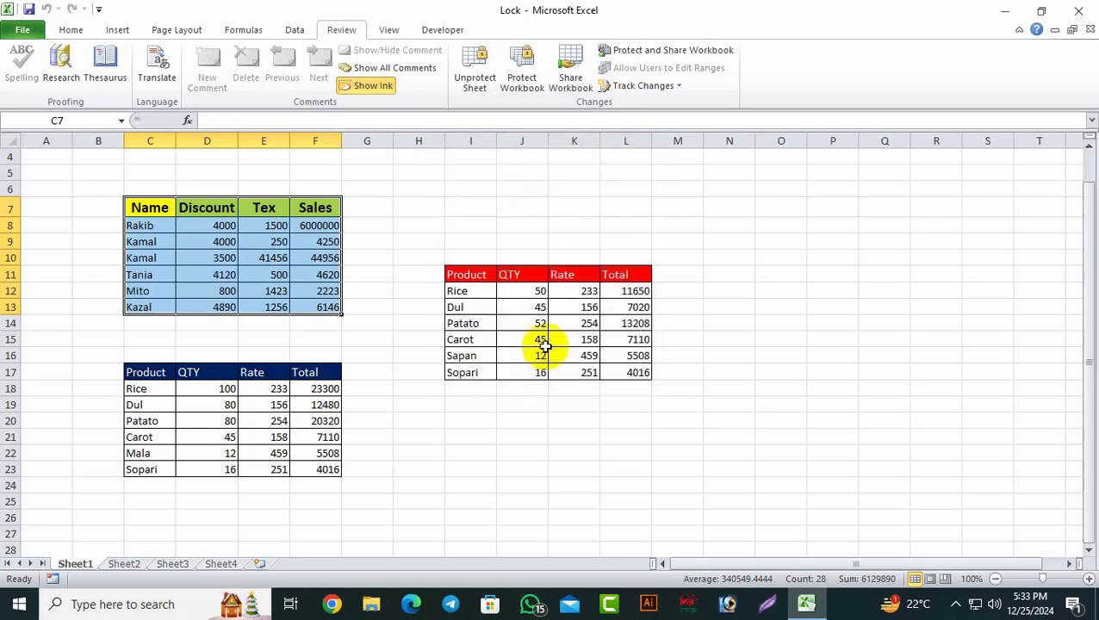
{"action": "left_click", "coordinate": [499, 212]}
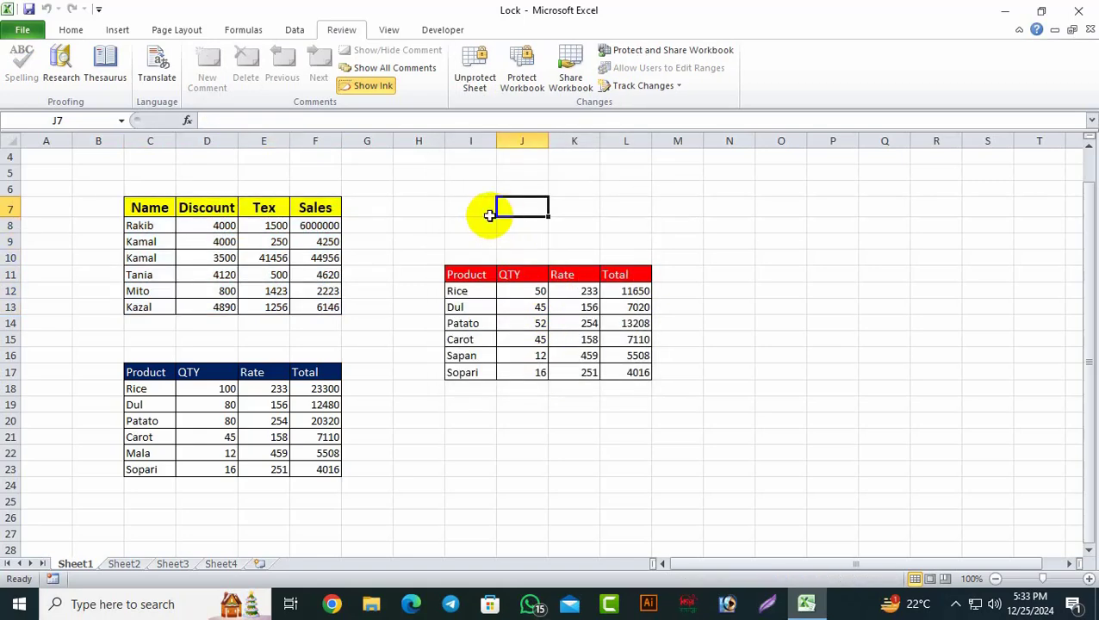
{"action": "double_click", "coordinate": [265, 243]}
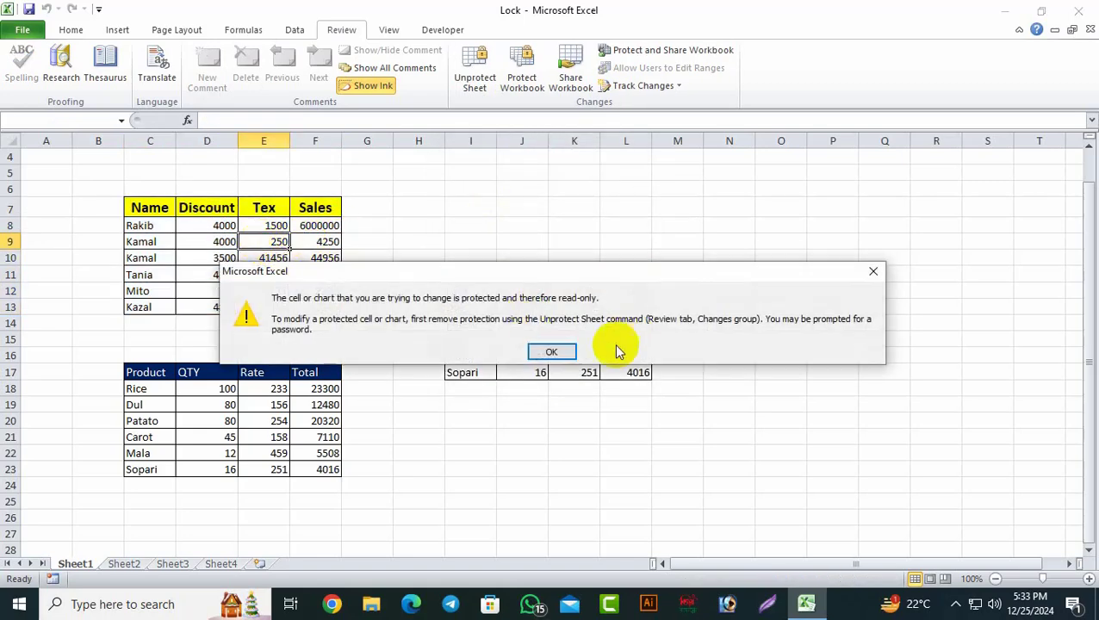
{"action": "left_click", "coordinate": [551, 351]}
{"action": "double_click", "coordinate": [216, 275]}
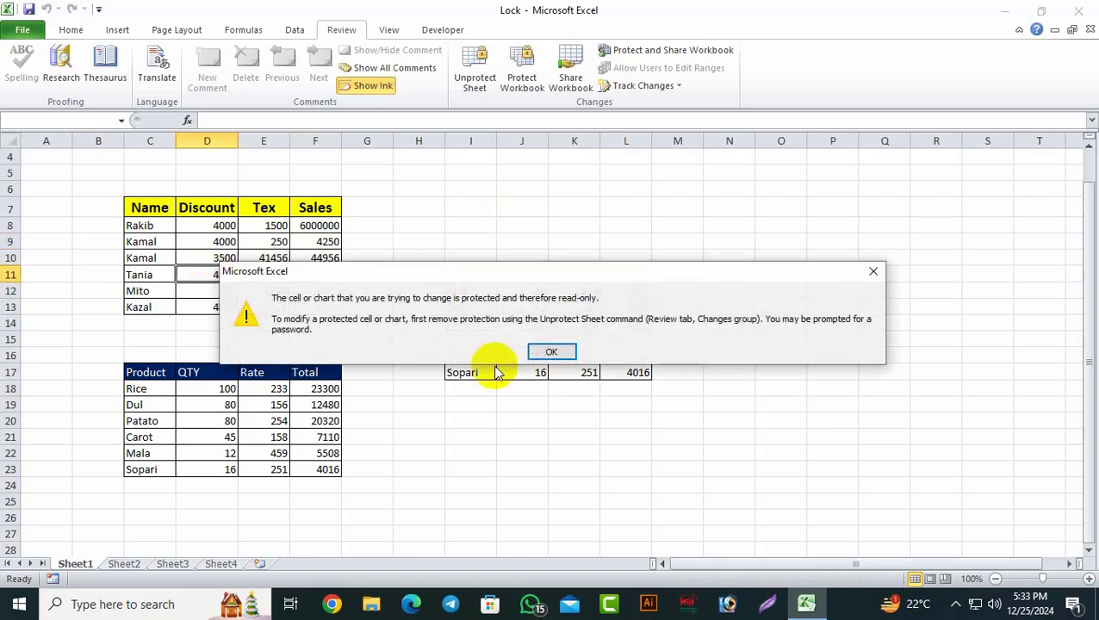
{"action": "left_click", "coordinate": [551, 351]}
{"action": "double_click", "coordinate": [231, 243]}
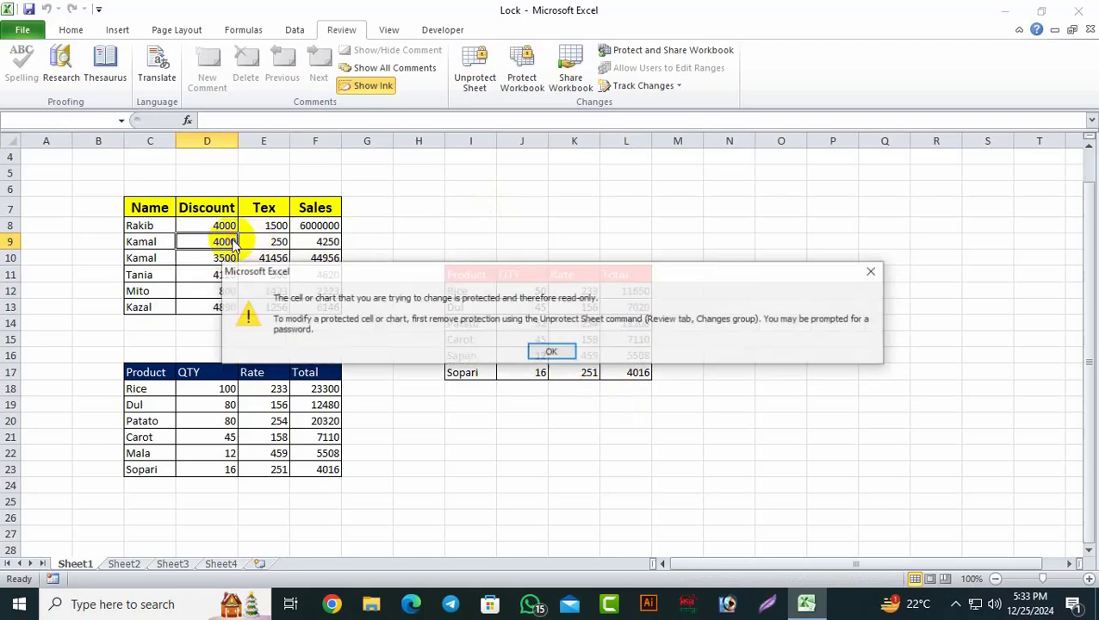
{"action": "left_click", "coordinate": [558, 351]}
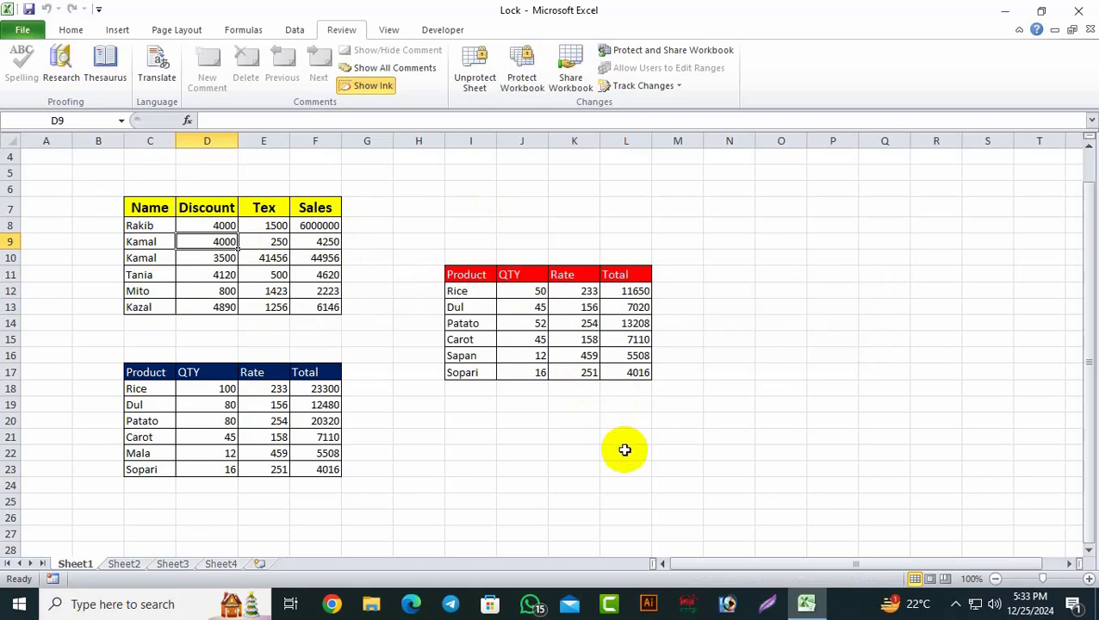
{"action": "left_click", "coordinate": [777, 390]}
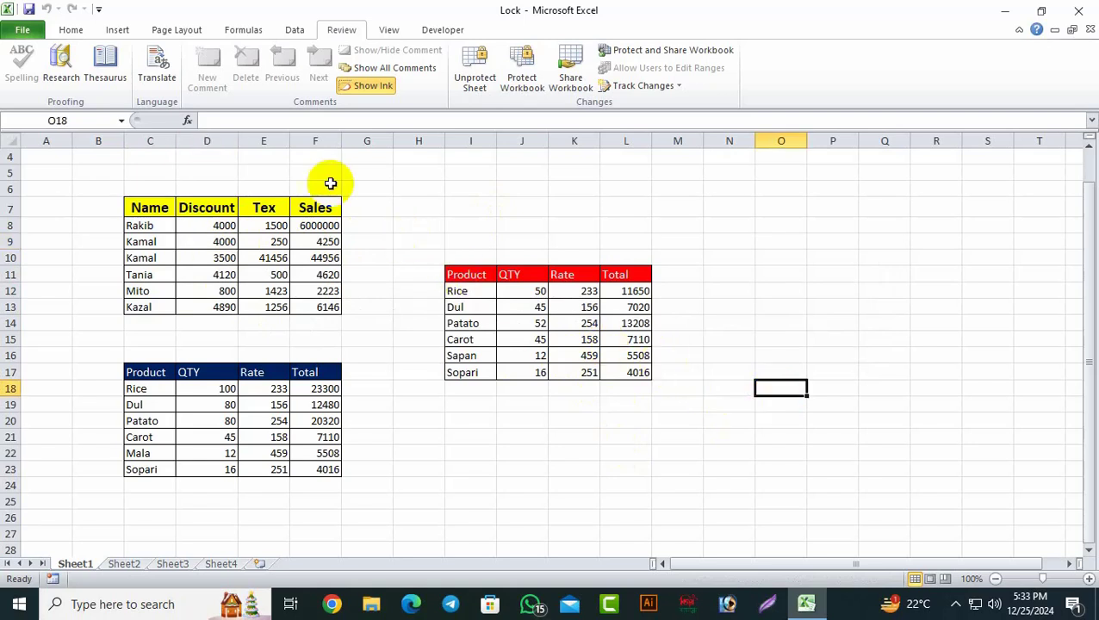
Step: Insert a blank column at column E
{"action": "left_click", "coordinate": [264, 140]}
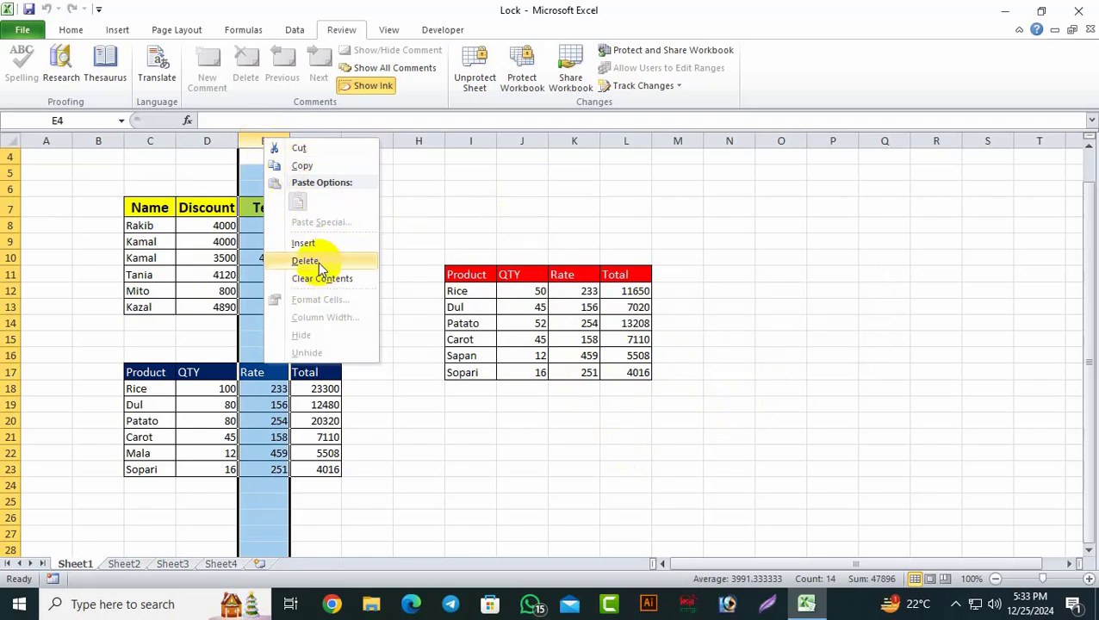
{"action": "left_click", "coordinate": [303, 243]}
{"action": "left_click", "coordinate": [474, 386]}
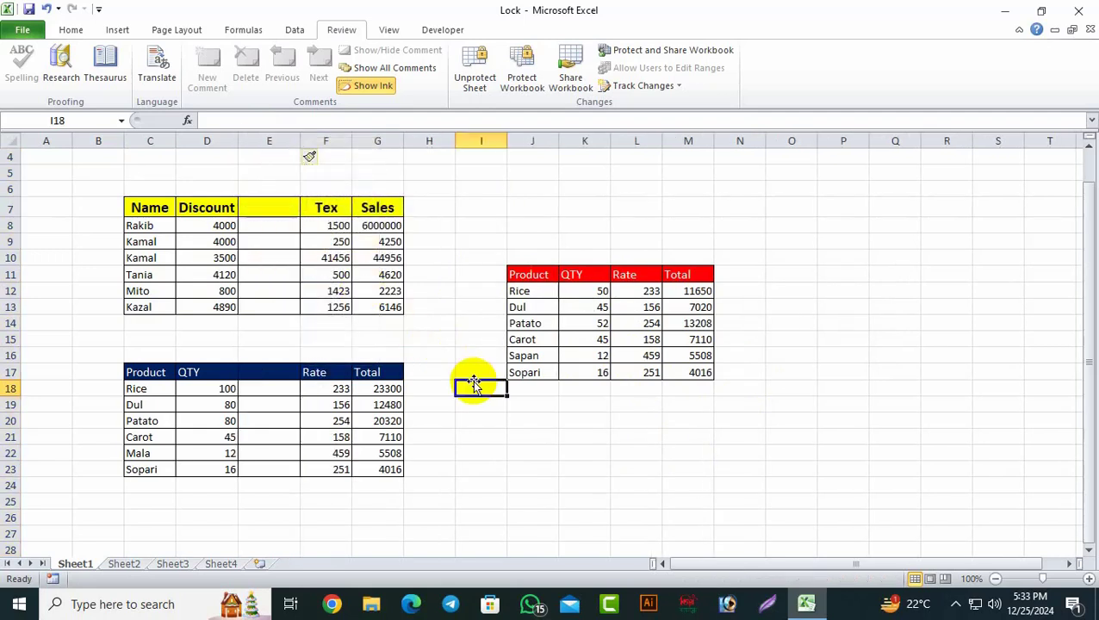
Step: Insert a blank row at row 9
{"action": "left_click", "coordinate": [11, 241]}
{"action": "right_click", "coordinate": [12, 243]}
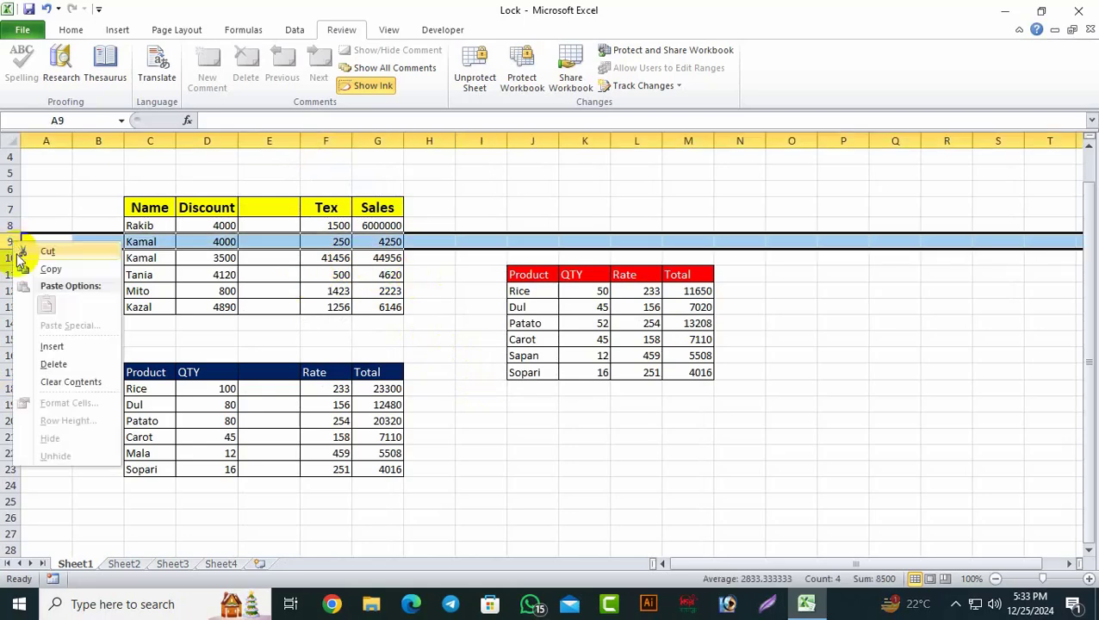
{"action": "left_click", "coordinate": [52, 346]}
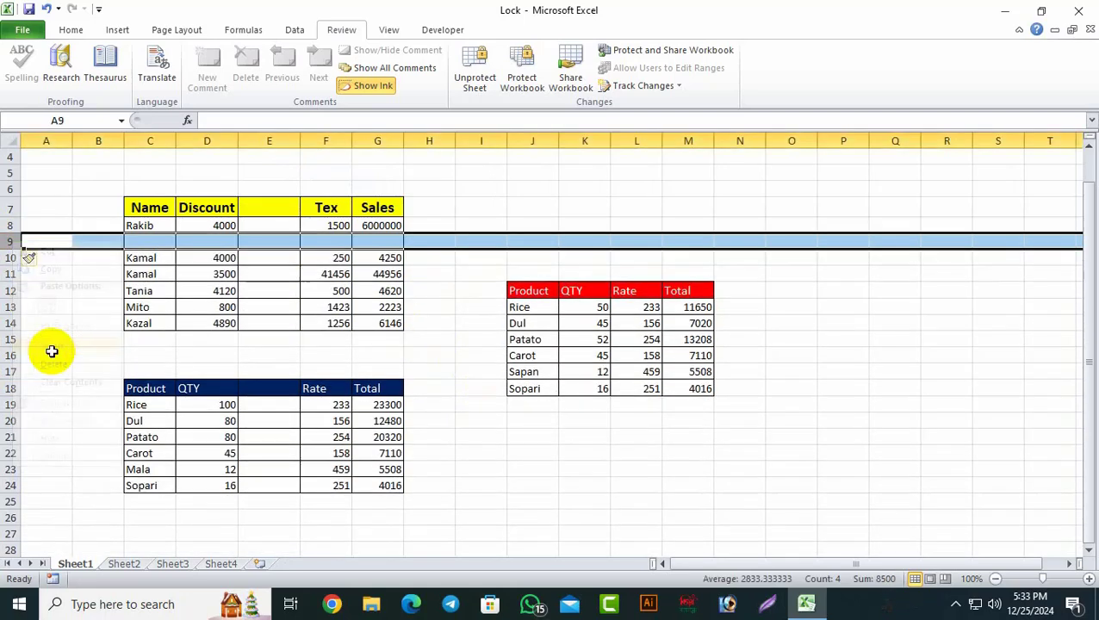
{"action": "left_click", "coordinate": [532, 419]}
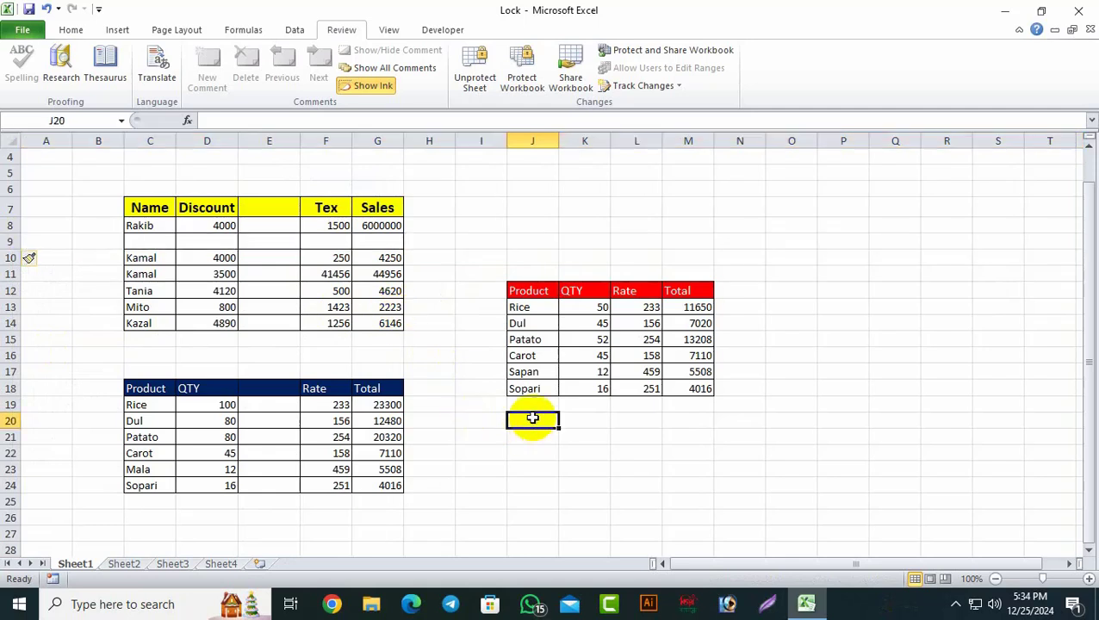